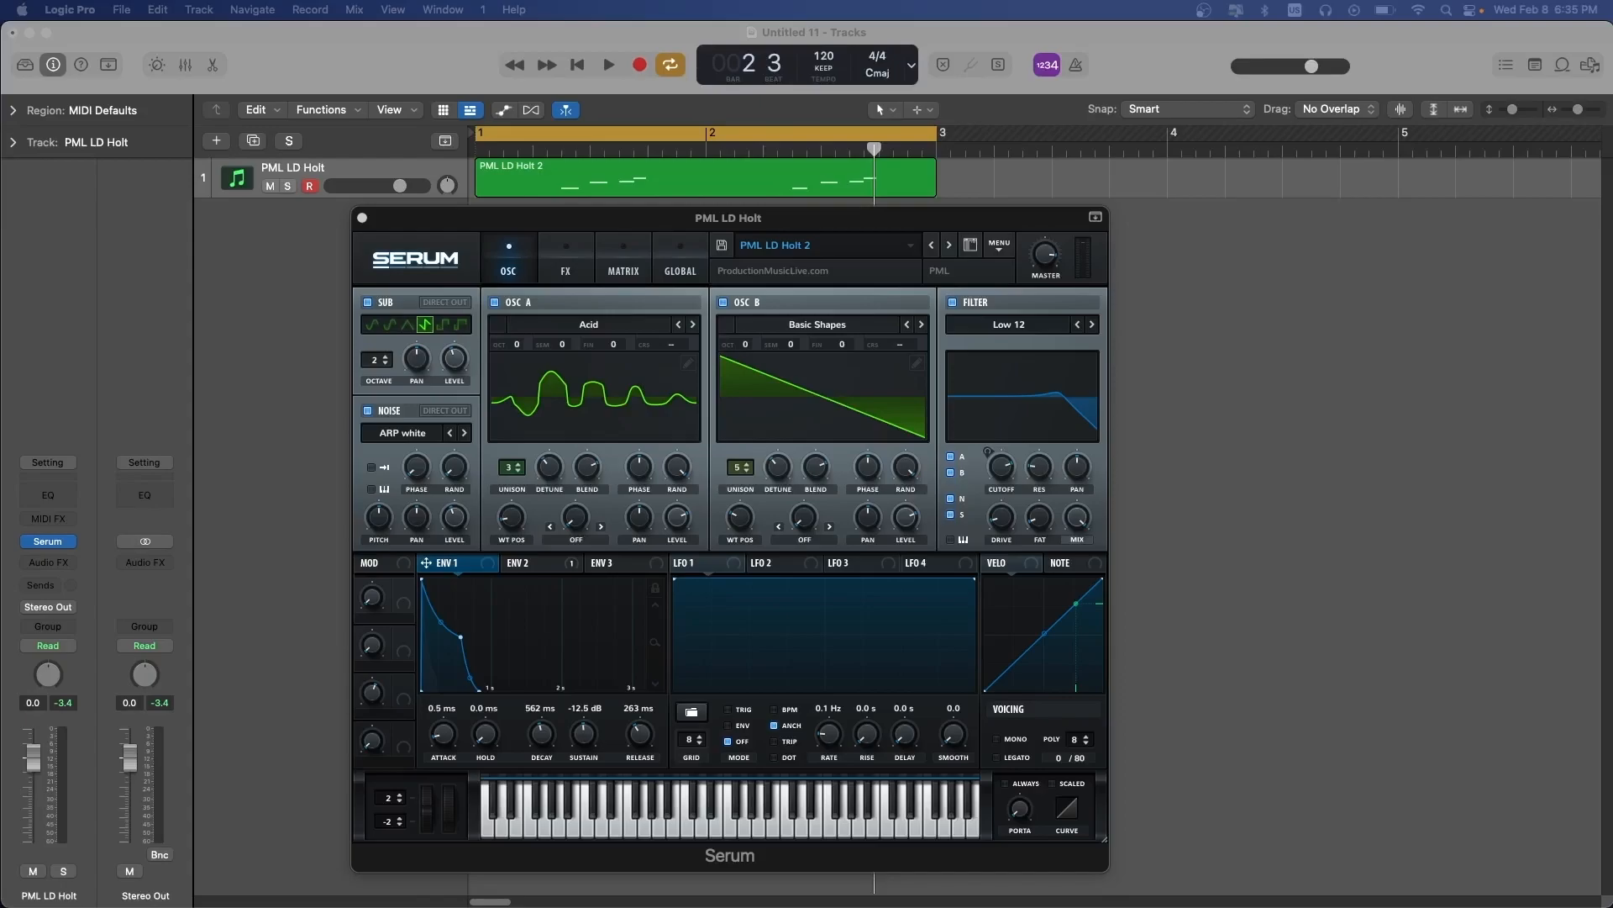
Raise the lead preset's filter cutoff to about 7015 Hz while auditioning the loop, and close its plug-in window
{"action": "left_click_drag", "start_coordinate": [1004, 475], "coordinate": [1000, 446]}
{"action": "key", "text": "space"}
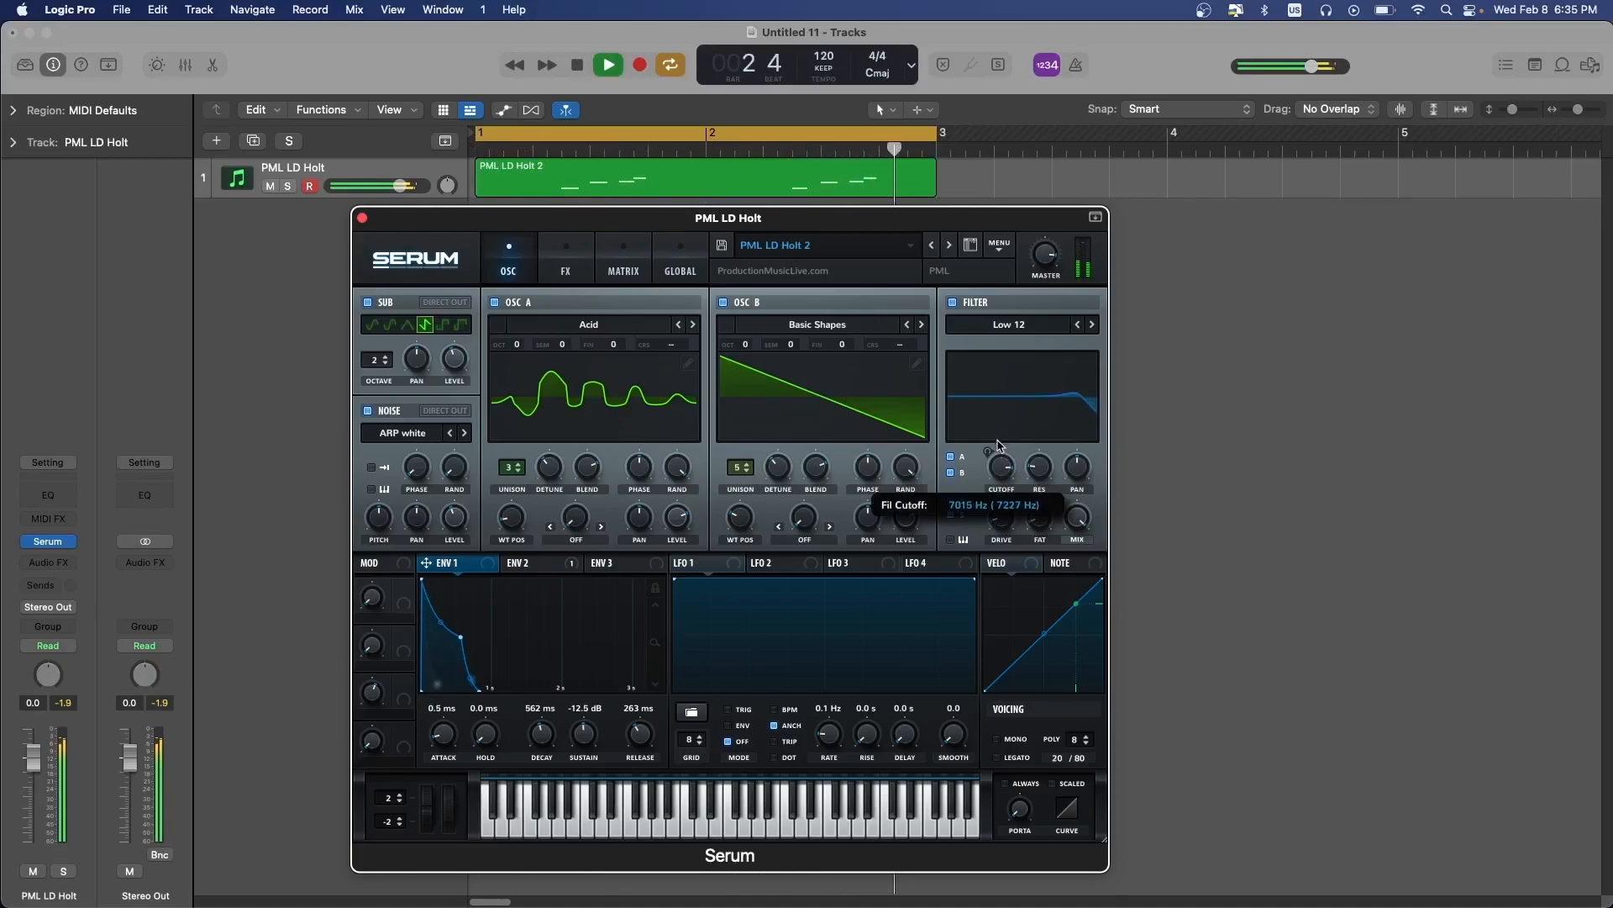
{"action": "left_click", "coordinate": [363, 218]}
{"action": "key", "text": "space"}
Examine the lead region's MIDI notes in the piano roll and close the editor
{"action": "double_click", "coordinate": [609, 179]}
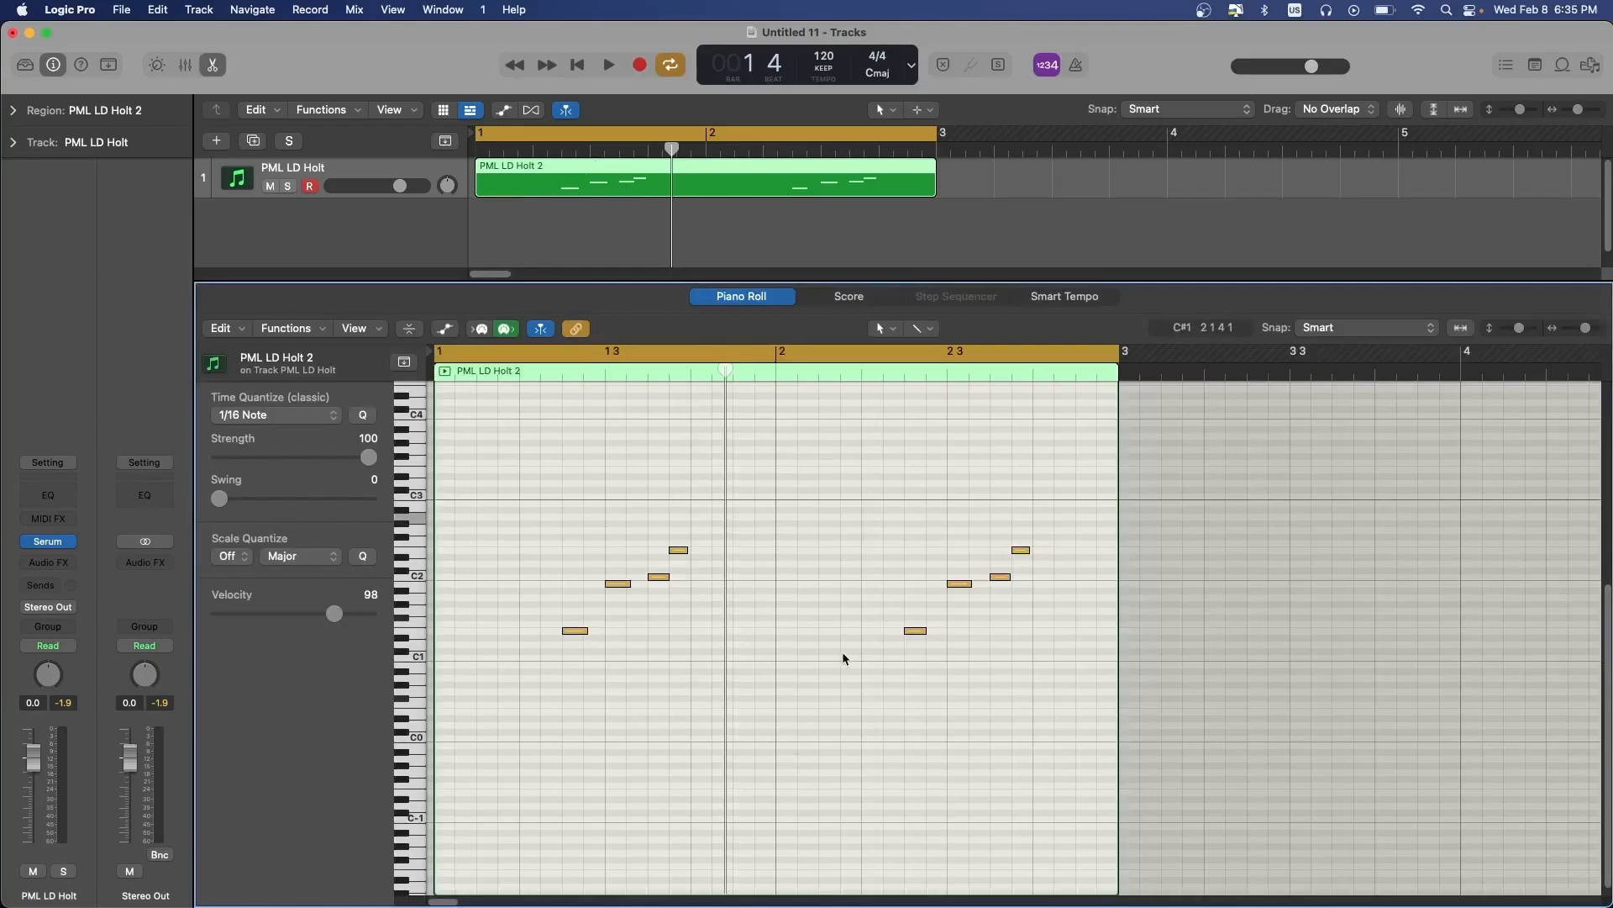
{"action": "left_click", "coordinate": [211, 67]}
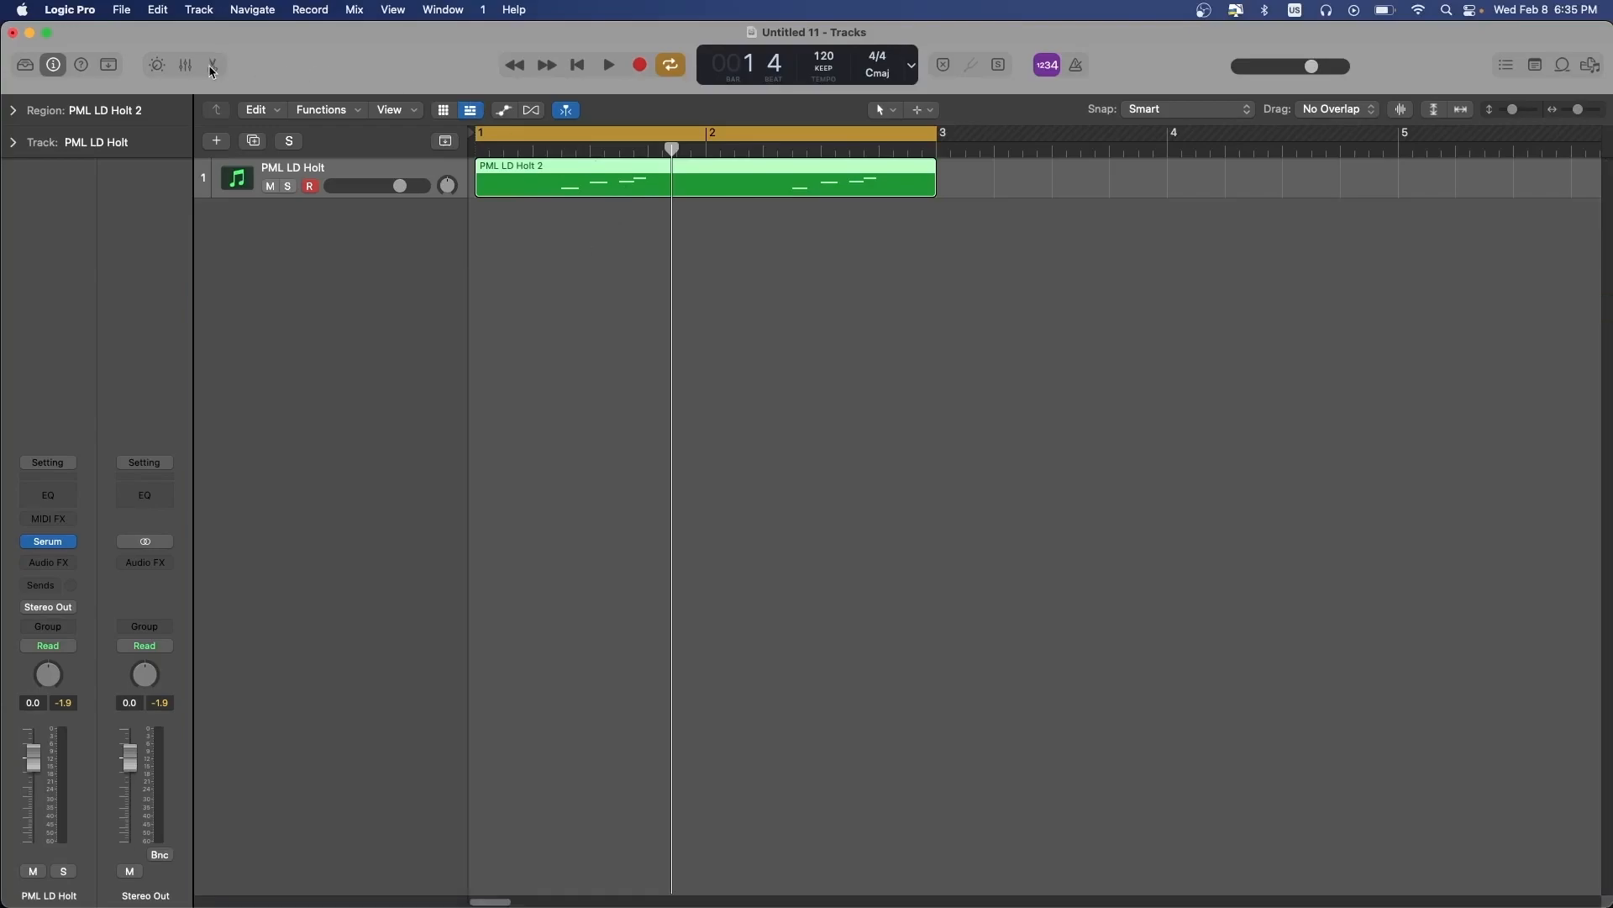
{"action": "left_click", "coordinate": [533, 248]}
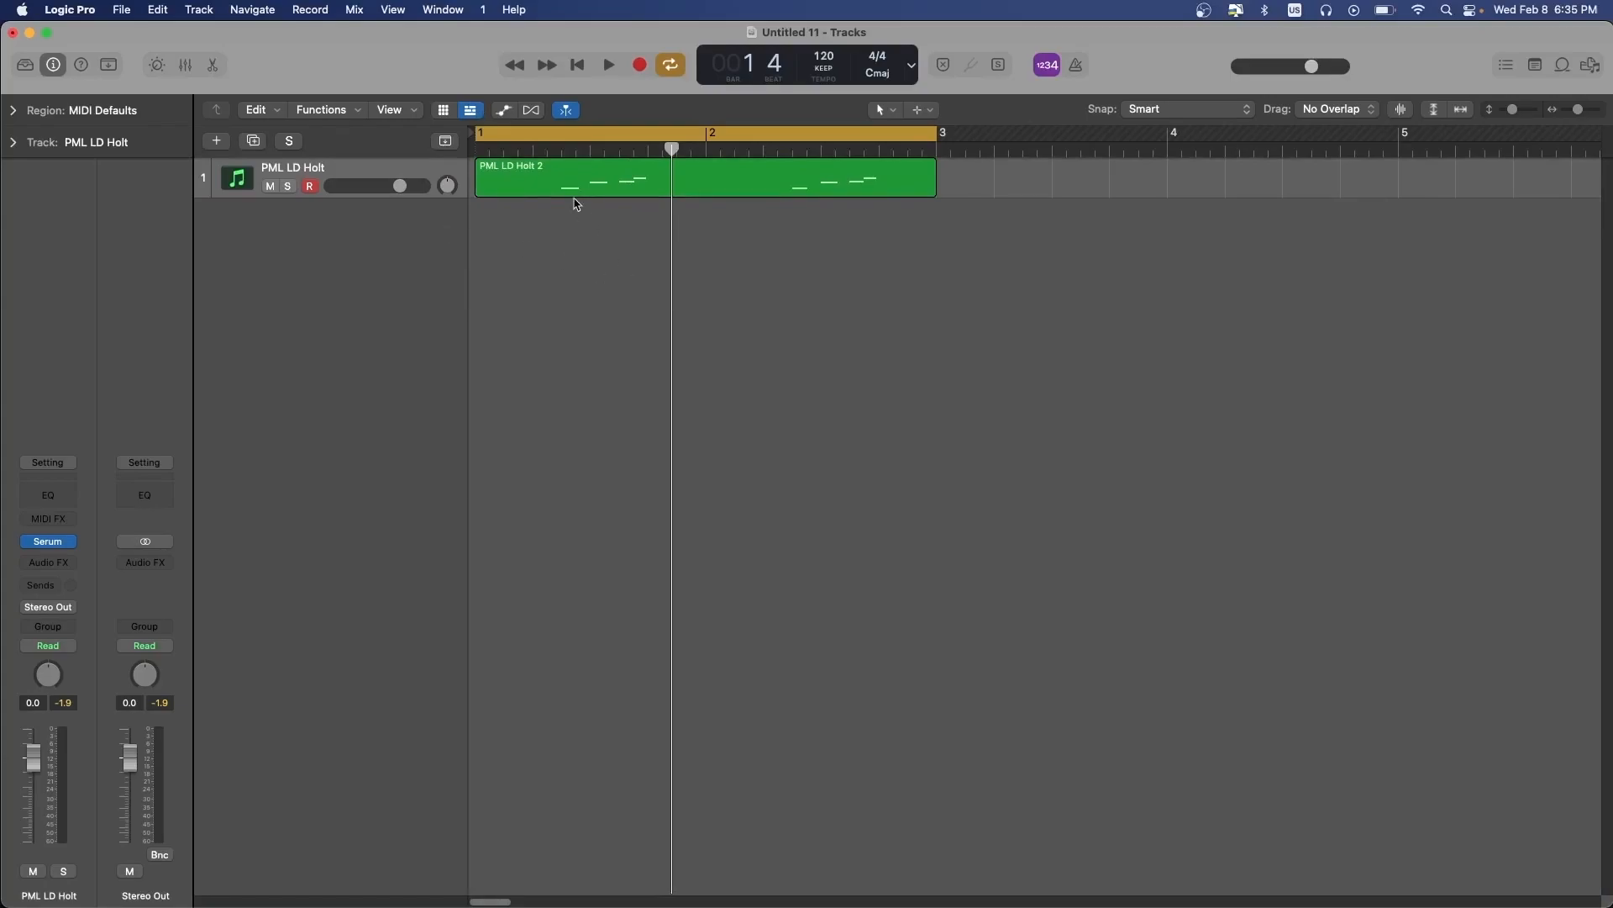
Duplicate the lead track together with its MIDI region and mute the original track
{"action": "left_click", "coordinate": [522, 188]}
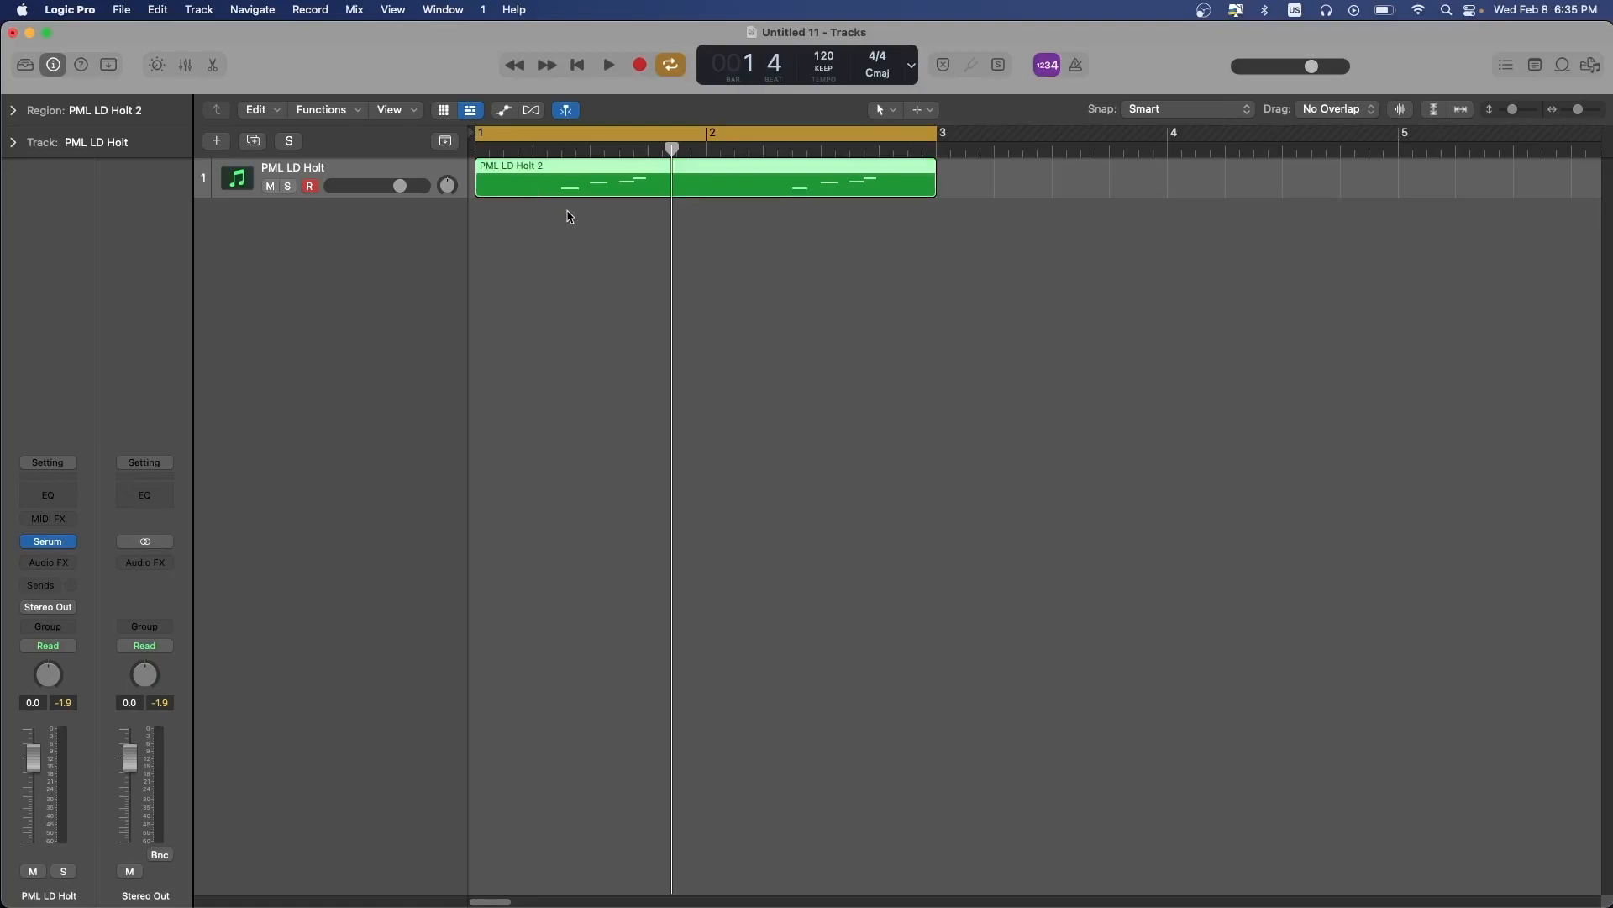
{"action": "left_click", "coordinate": [253, 140]}
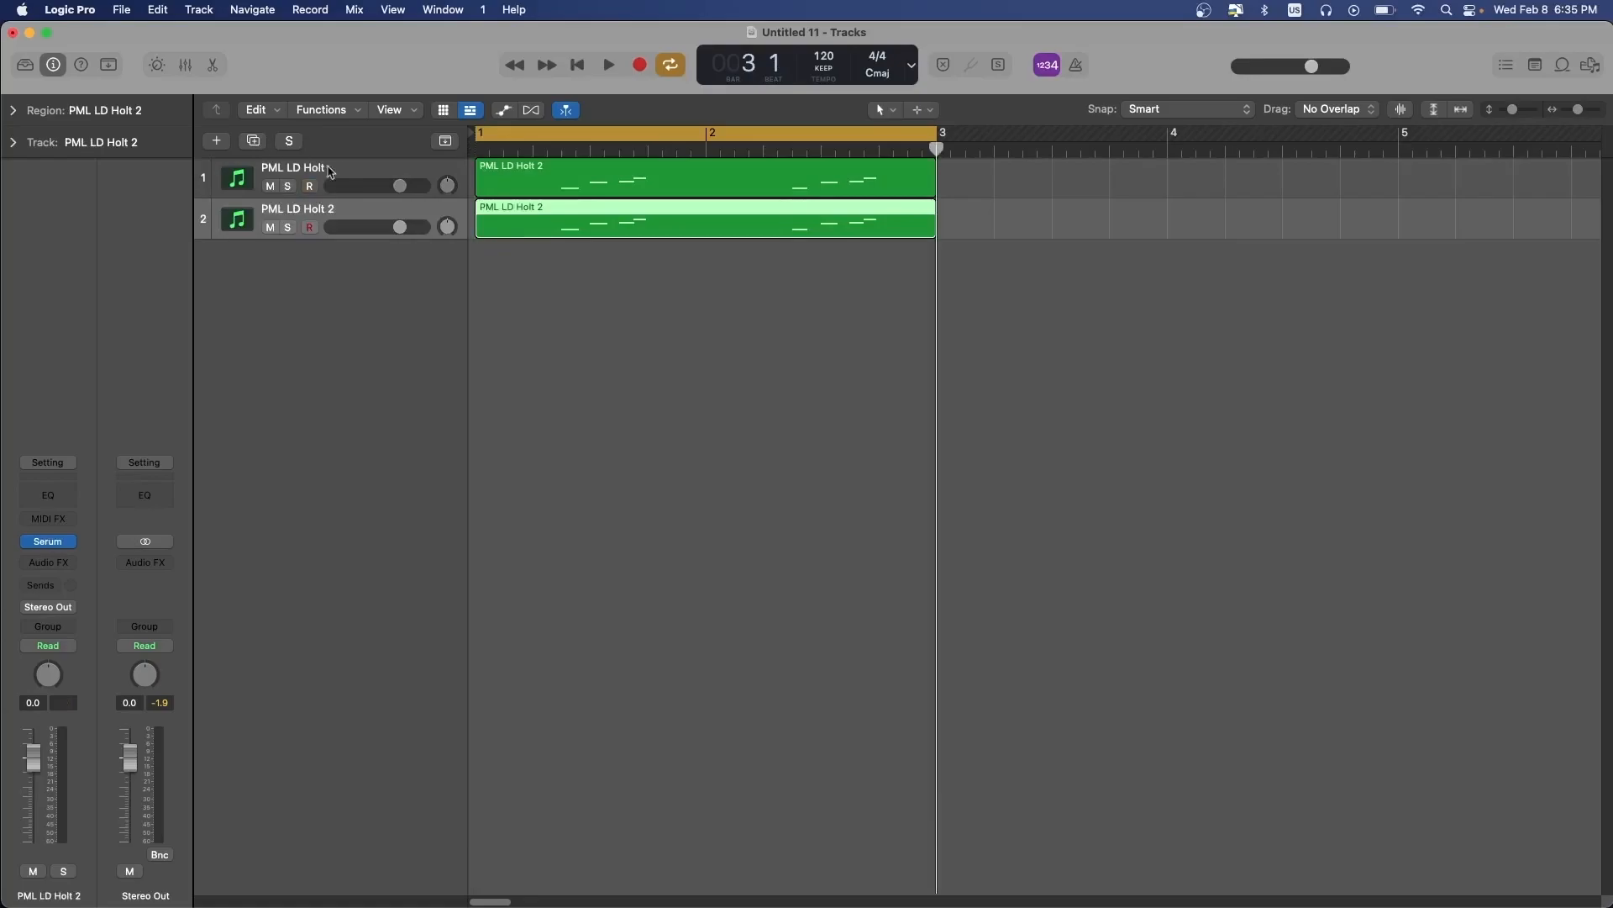
{"action": "left_click", "coordinate": [270, 186]}
Open Serum on the duplicated track and reset it to the Init preset
{"action": "left_click", "coordinate": [48, 542]}
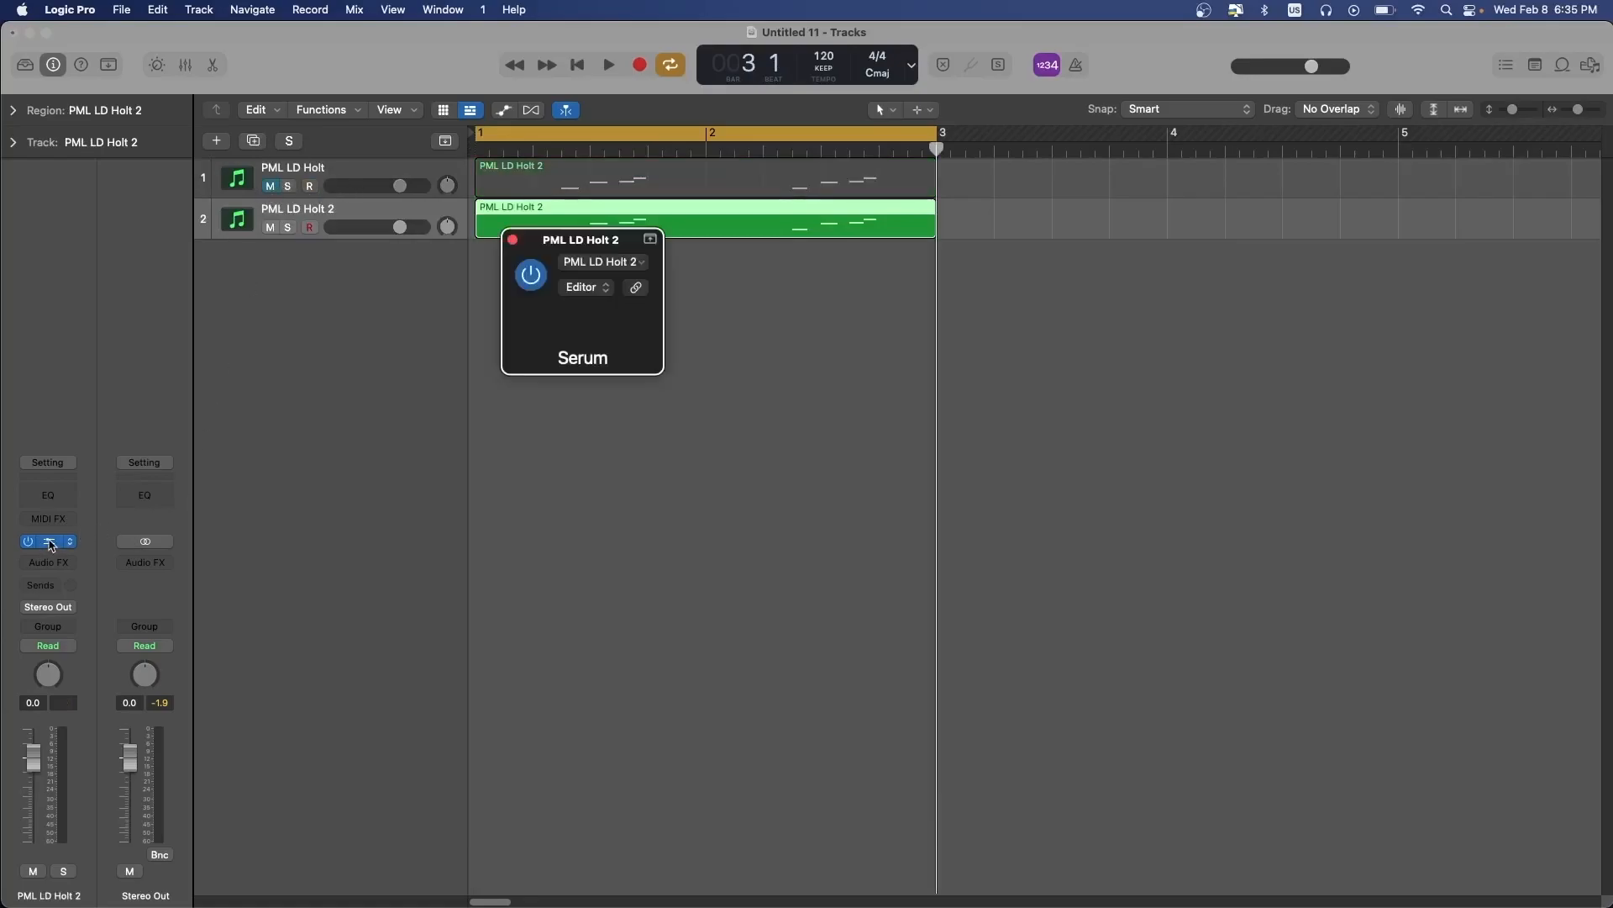
{"action": "left_click_drag", "start_coordinate": [980, 258], "coordinate": [783, 59]}
{"action": "left_click", "coordinate": [879, 118]}
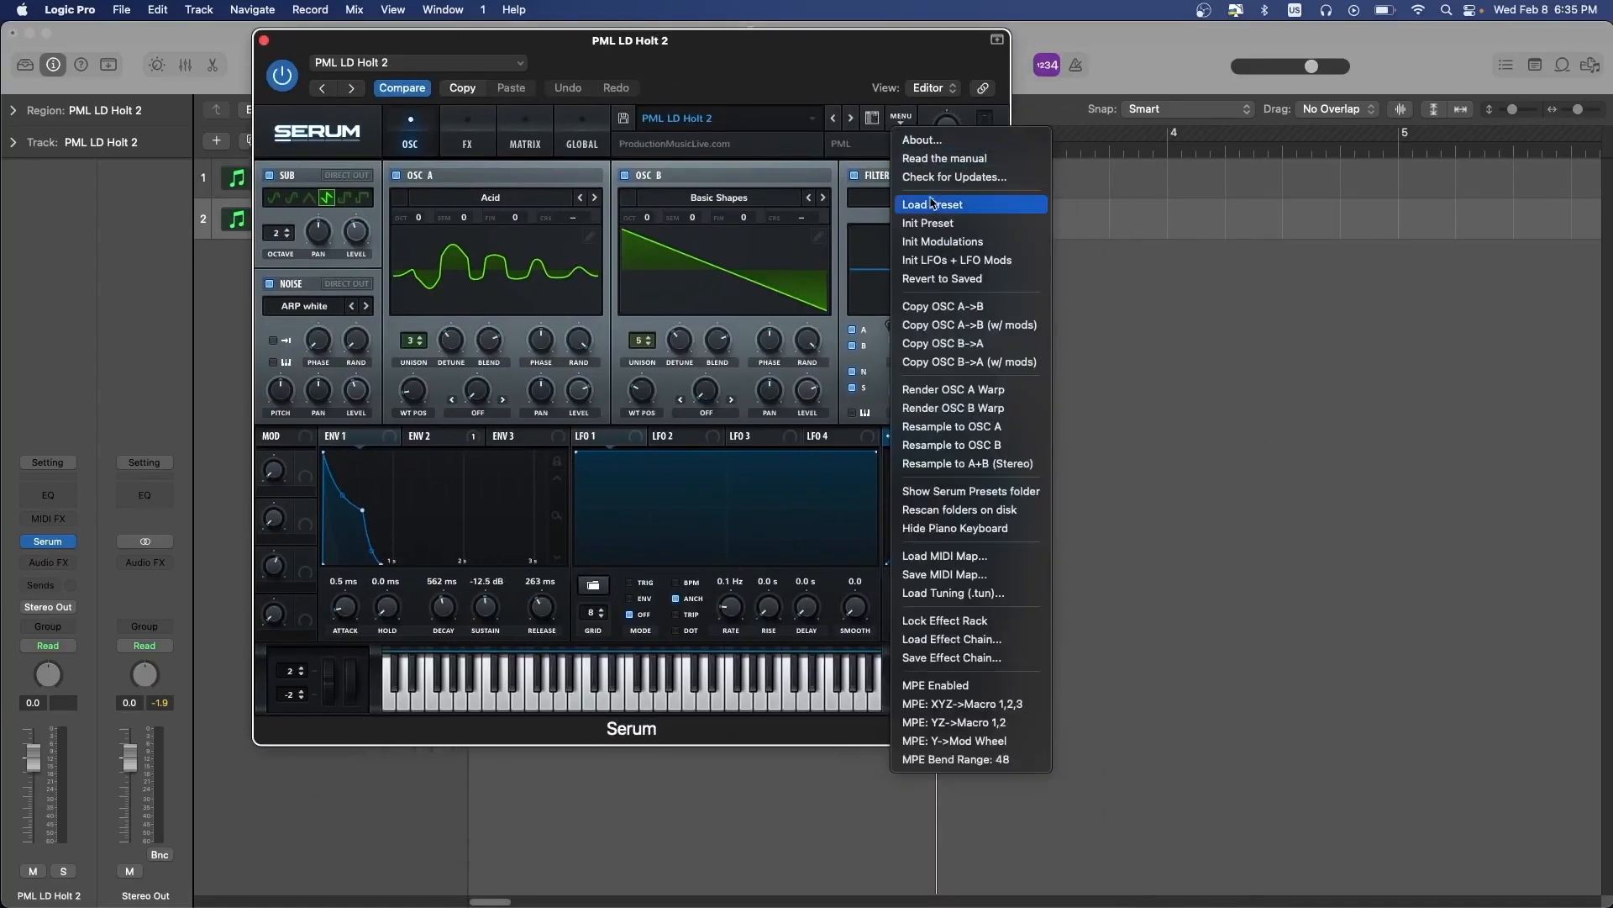
{"action": "left_click", "coordinate": [933, 224]}
Enlarge the Serum interface to 125% and hide the plug-in window's header controls
{"action": "left_click", "coordinate": [317, 132]}
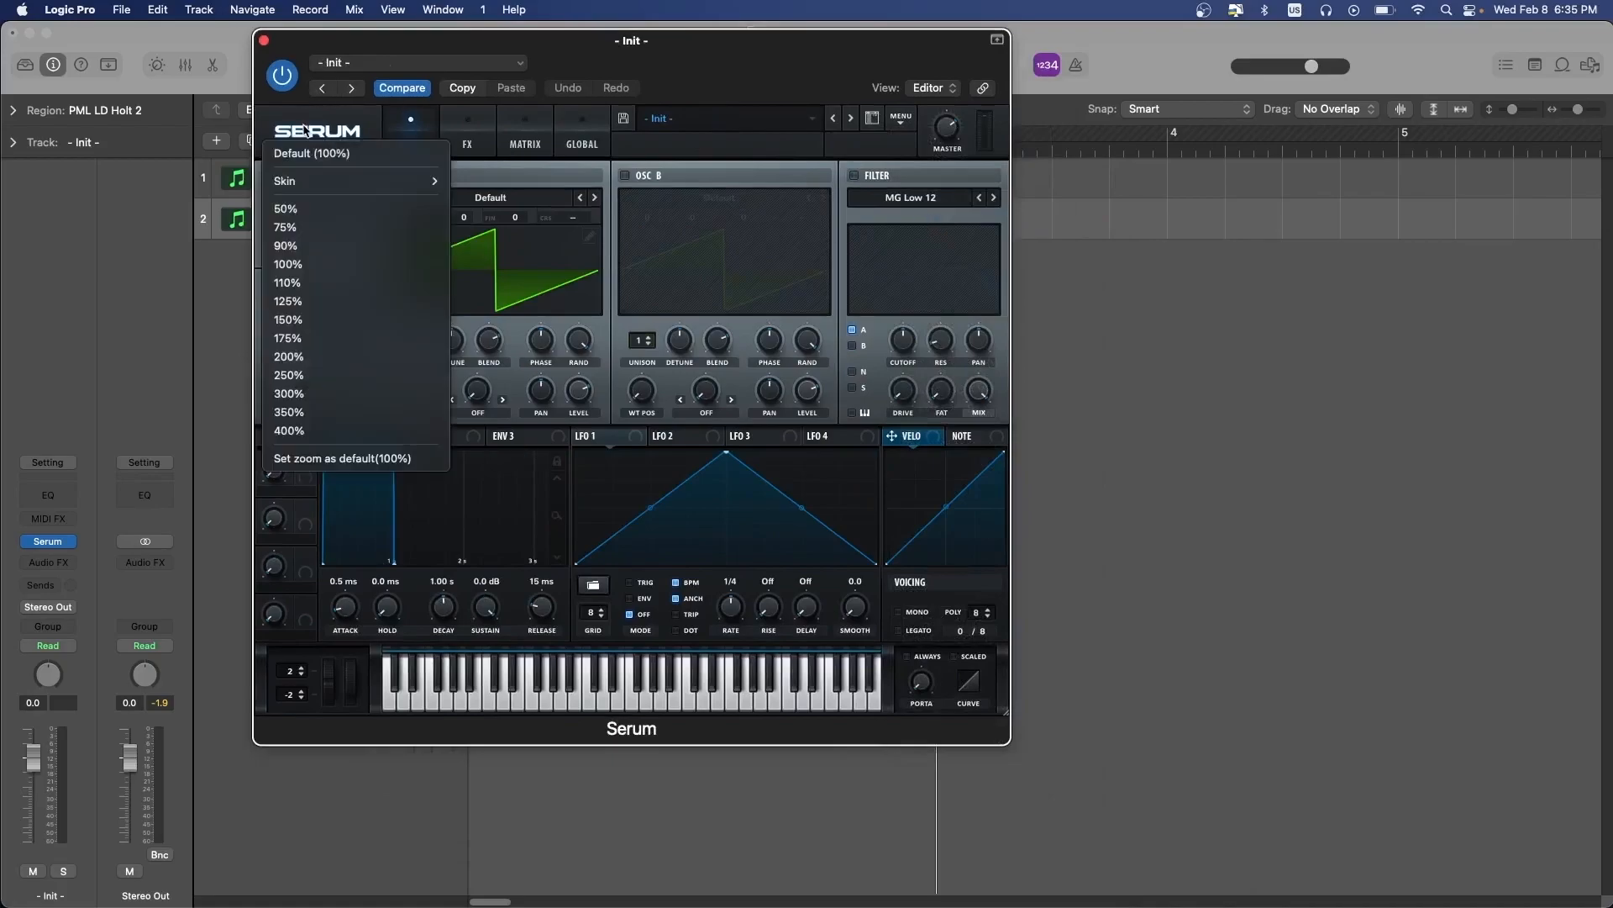
{"action": "left_click", "coordinate": [342, 277]}
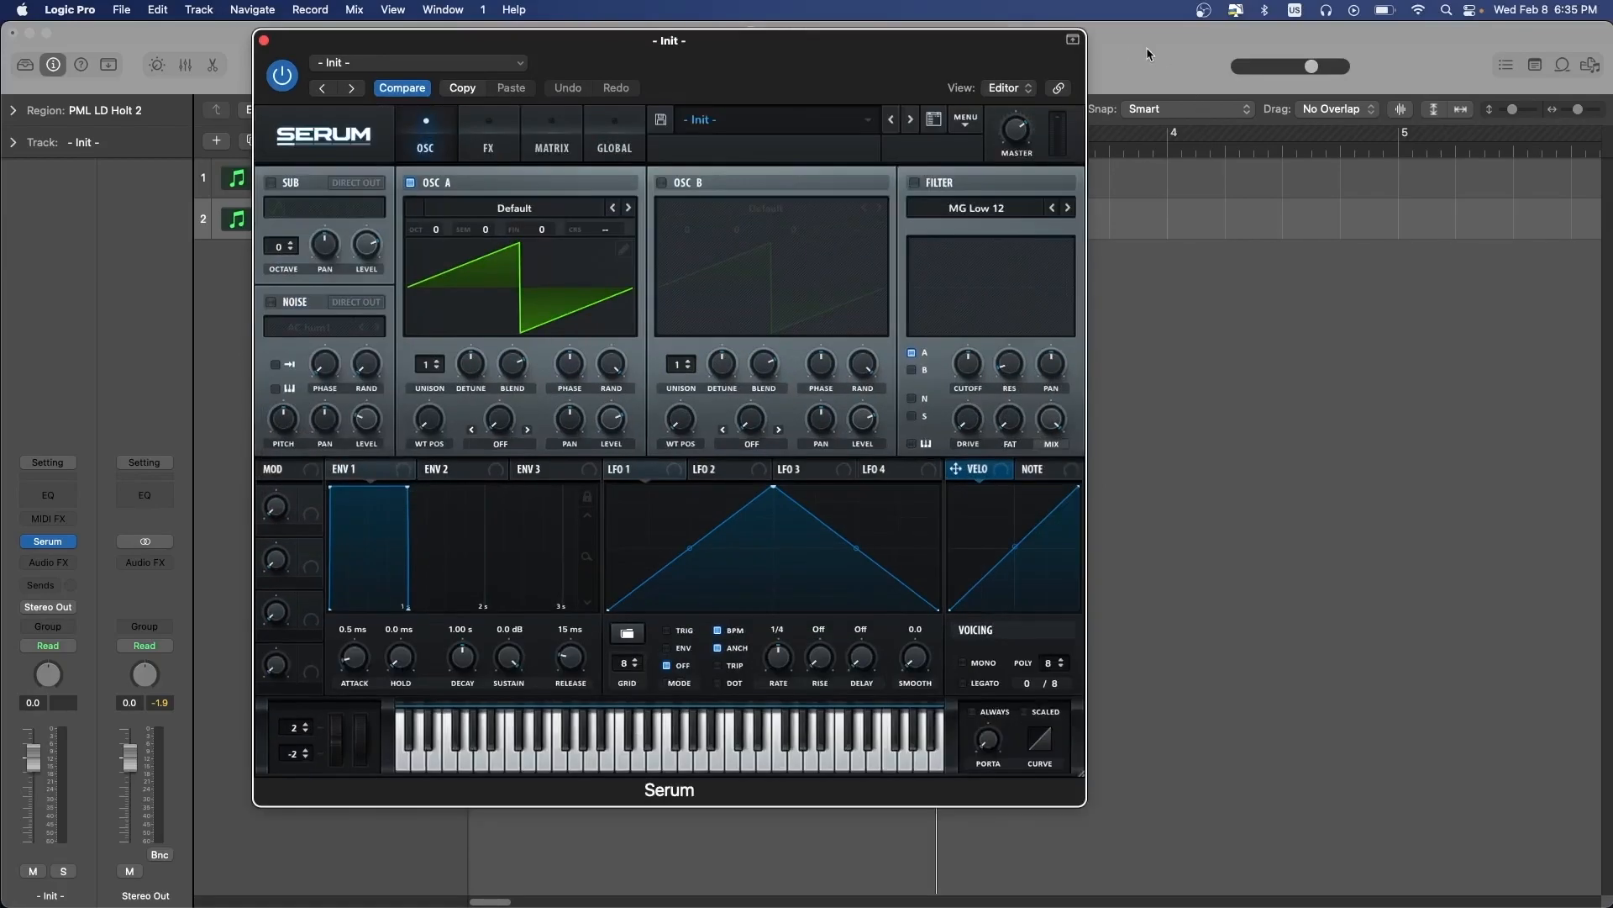
{"action": "left_click", "coordinate": [359, 134]}
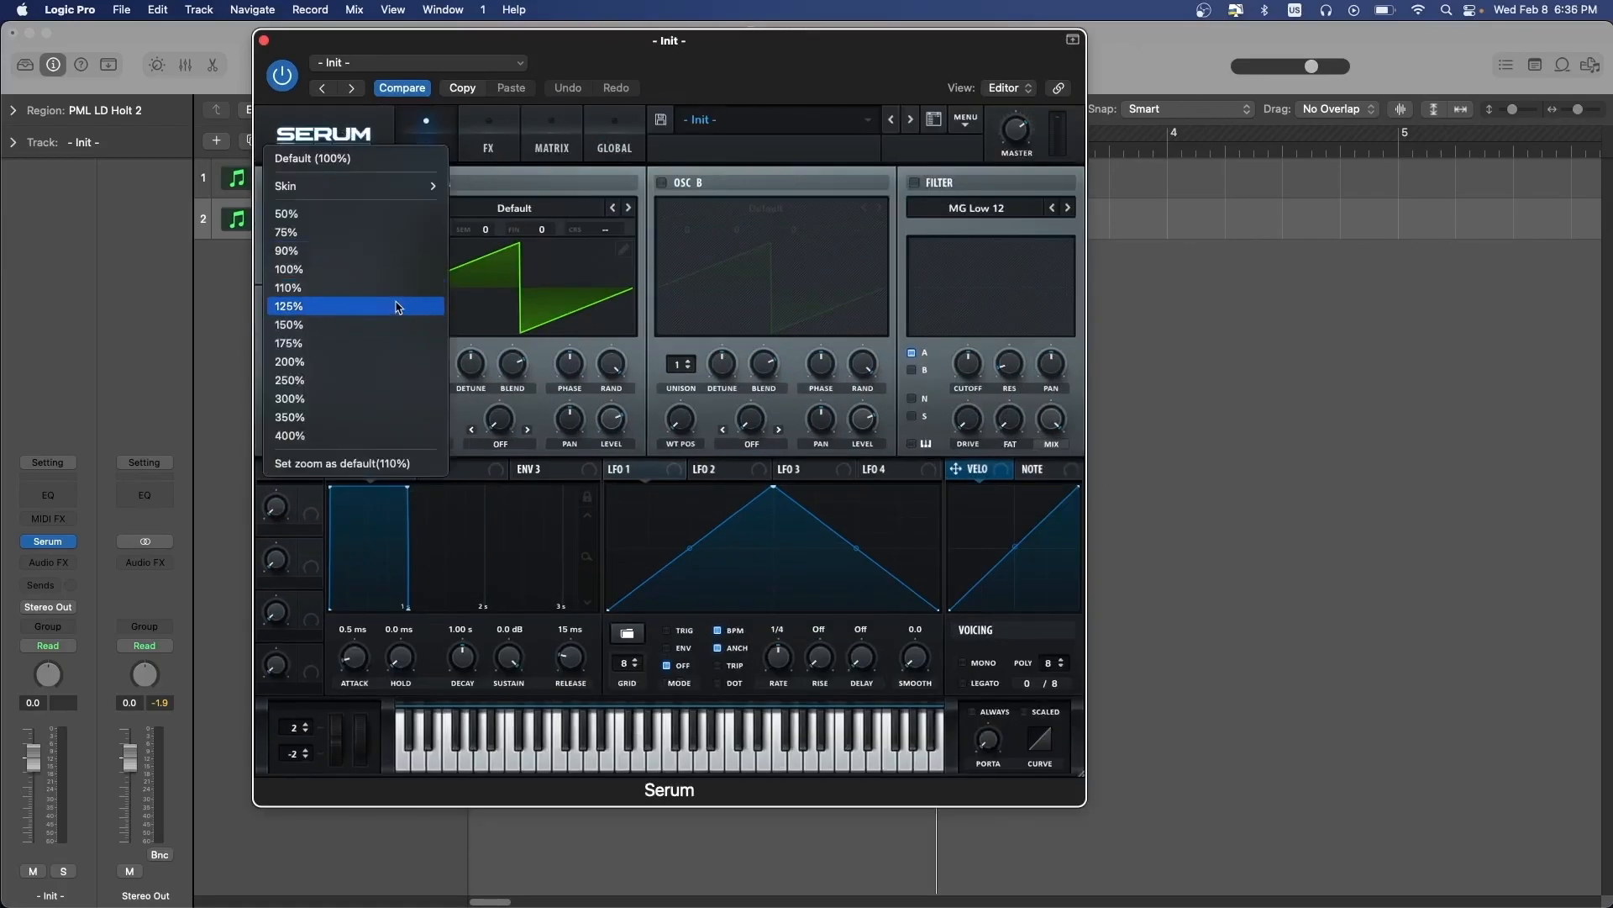
{"action": "left_click", "coordinate": [399, 306]}
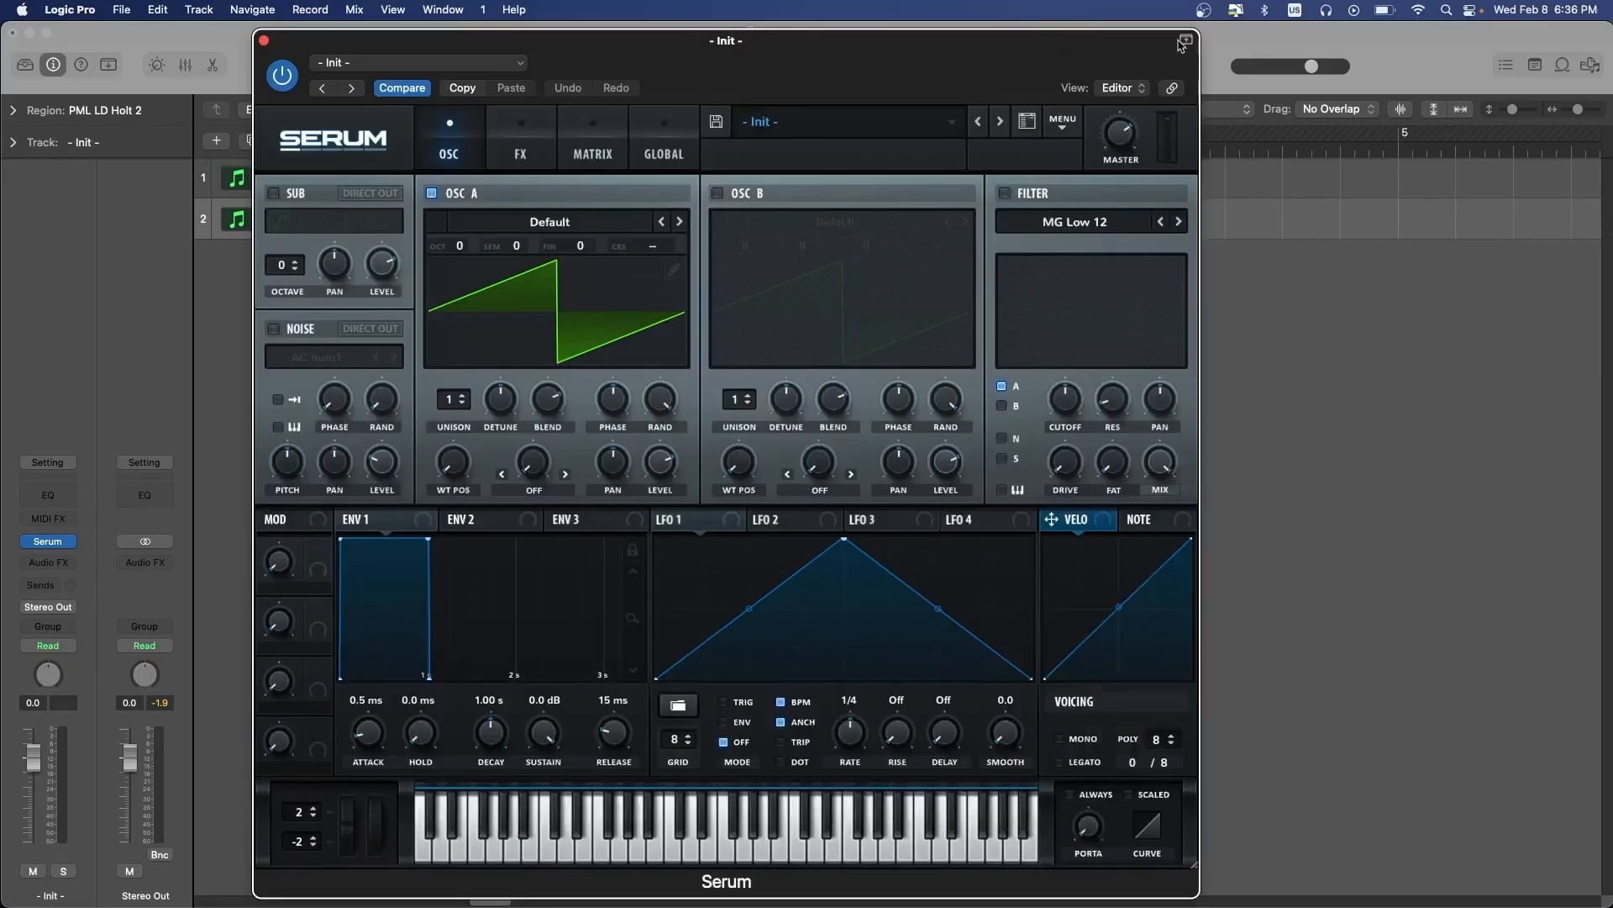
{"action": "left_click", "coordinate": [1186, 40]}
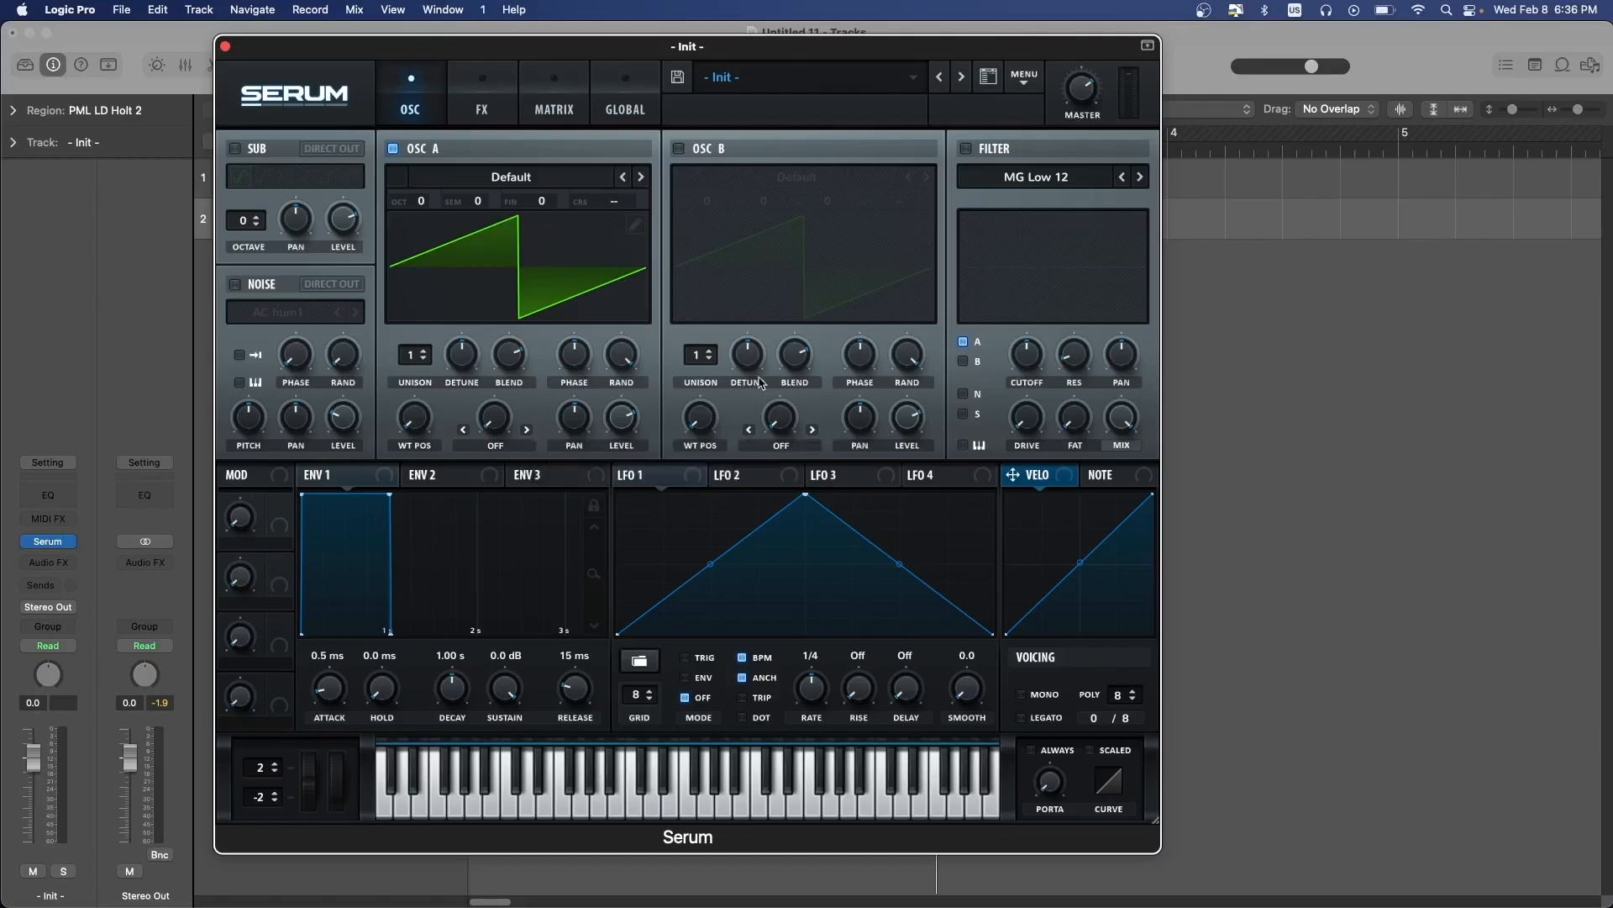
Enable the filter and route oscillator A, oscillator B, noise and sub through it
{"action": "left_click", "coordinate": [966, 149]}
{"action": "left_click", "coordinate": [962, 361]}
{"action": "left_click", "coordinate": [963, 394]}
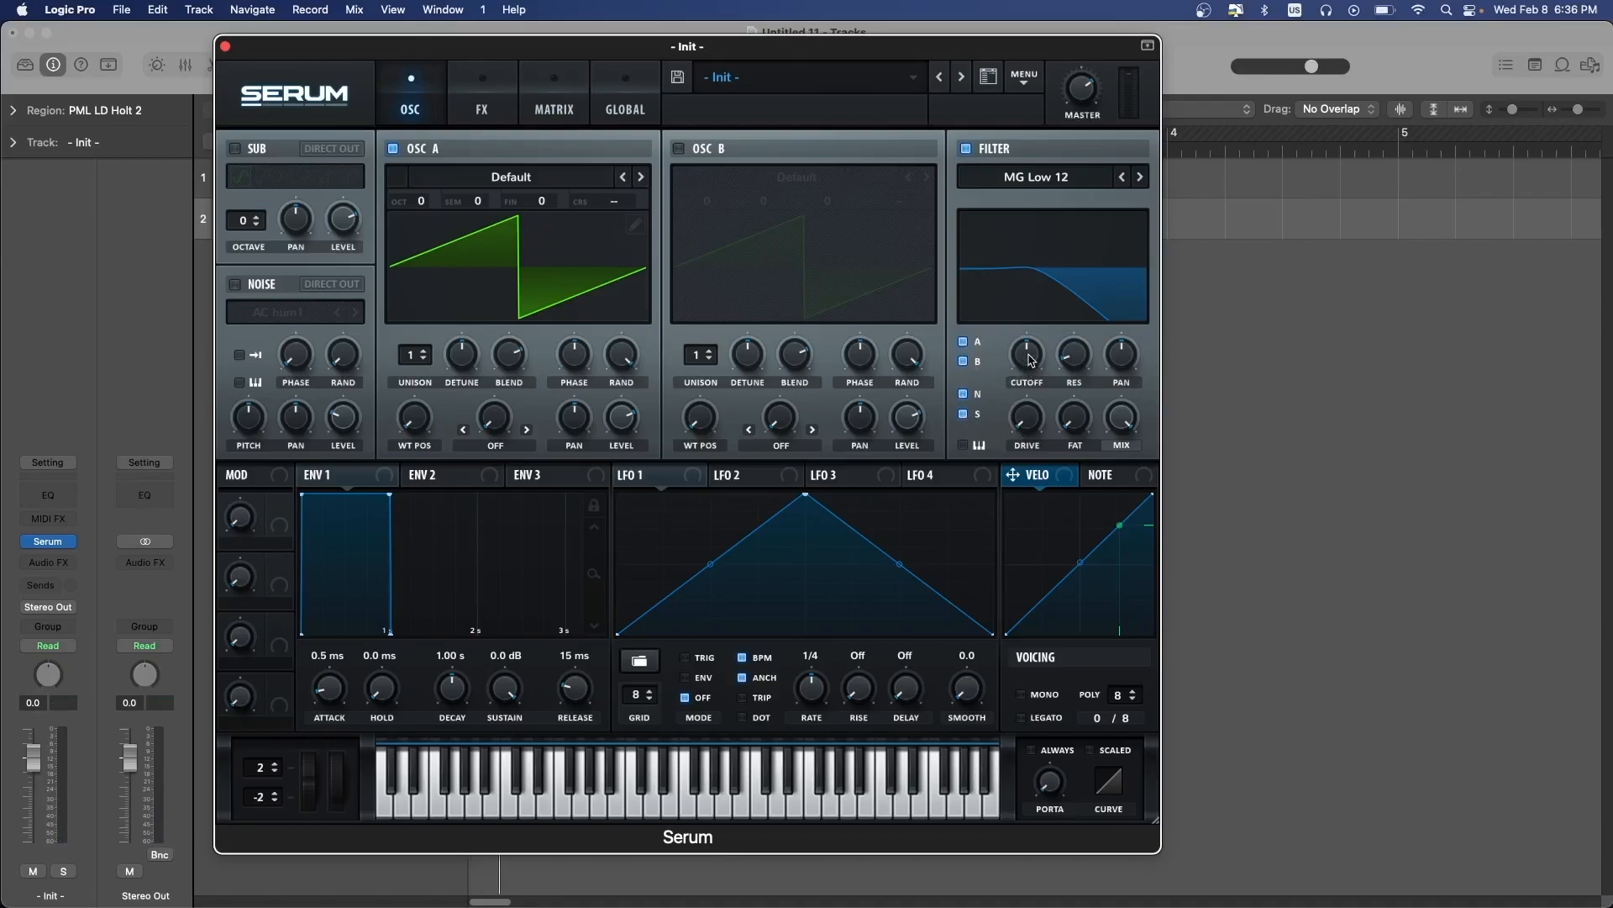
Raise the MG Low 12 filter's cutoff slightly, with drive at 14% and resonance at 24%, and play the loop
{"action": "left_click_drag", "start_coordinate": [1026, 363], "coordinate": [1027, 347]}
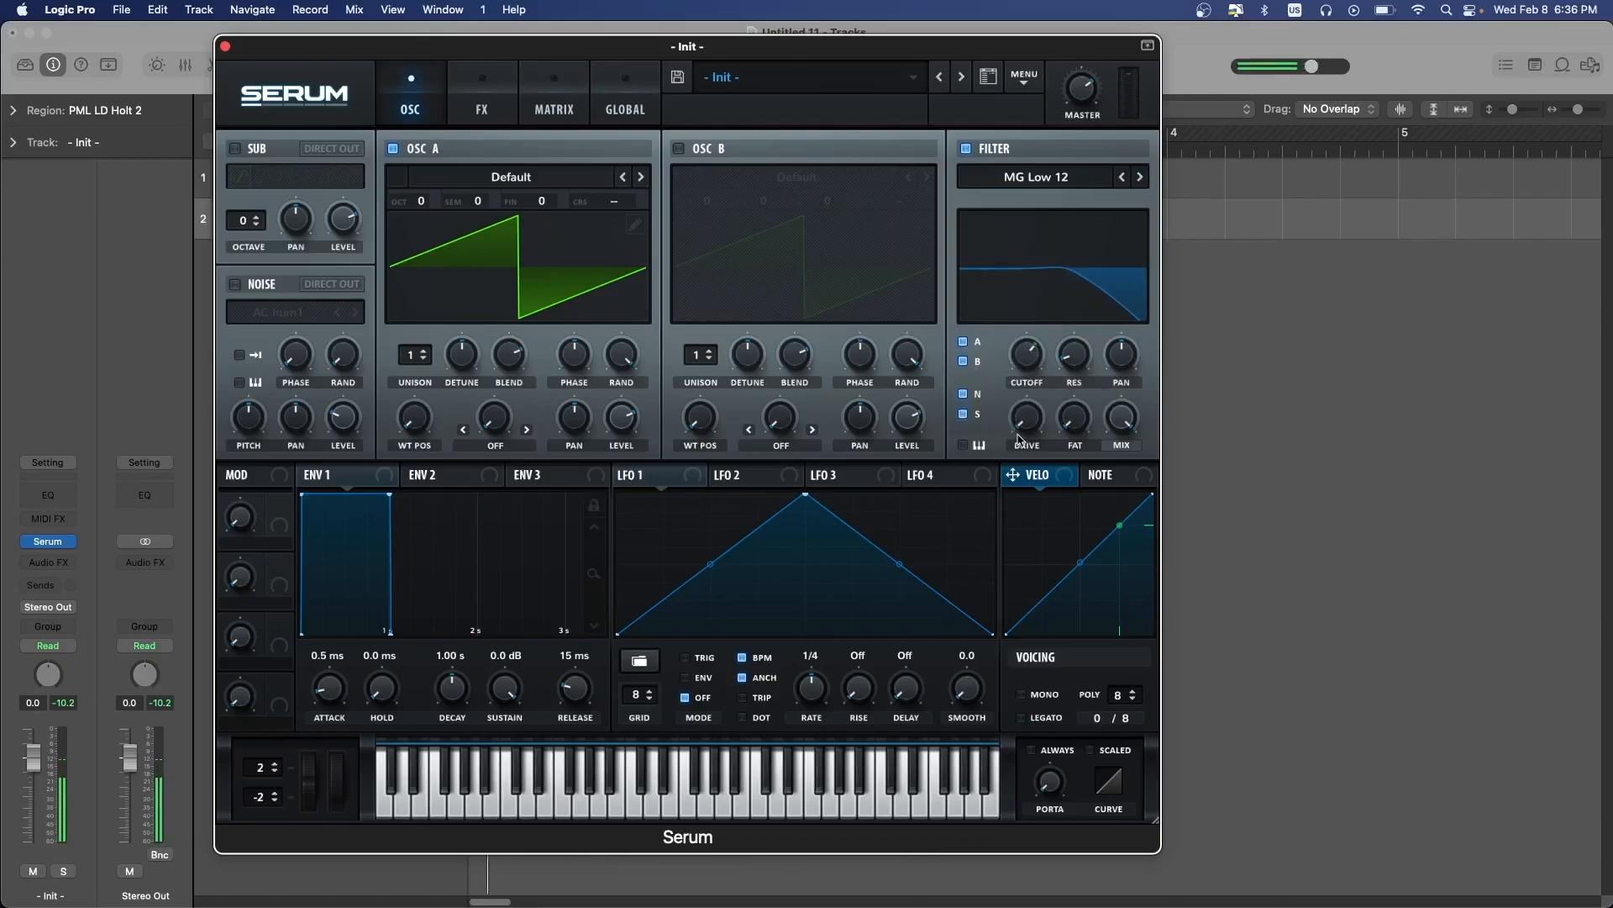
{"action": "left_click_drag", "start_coordinate": [1029, 425], "coordinate": [1027, 398]}
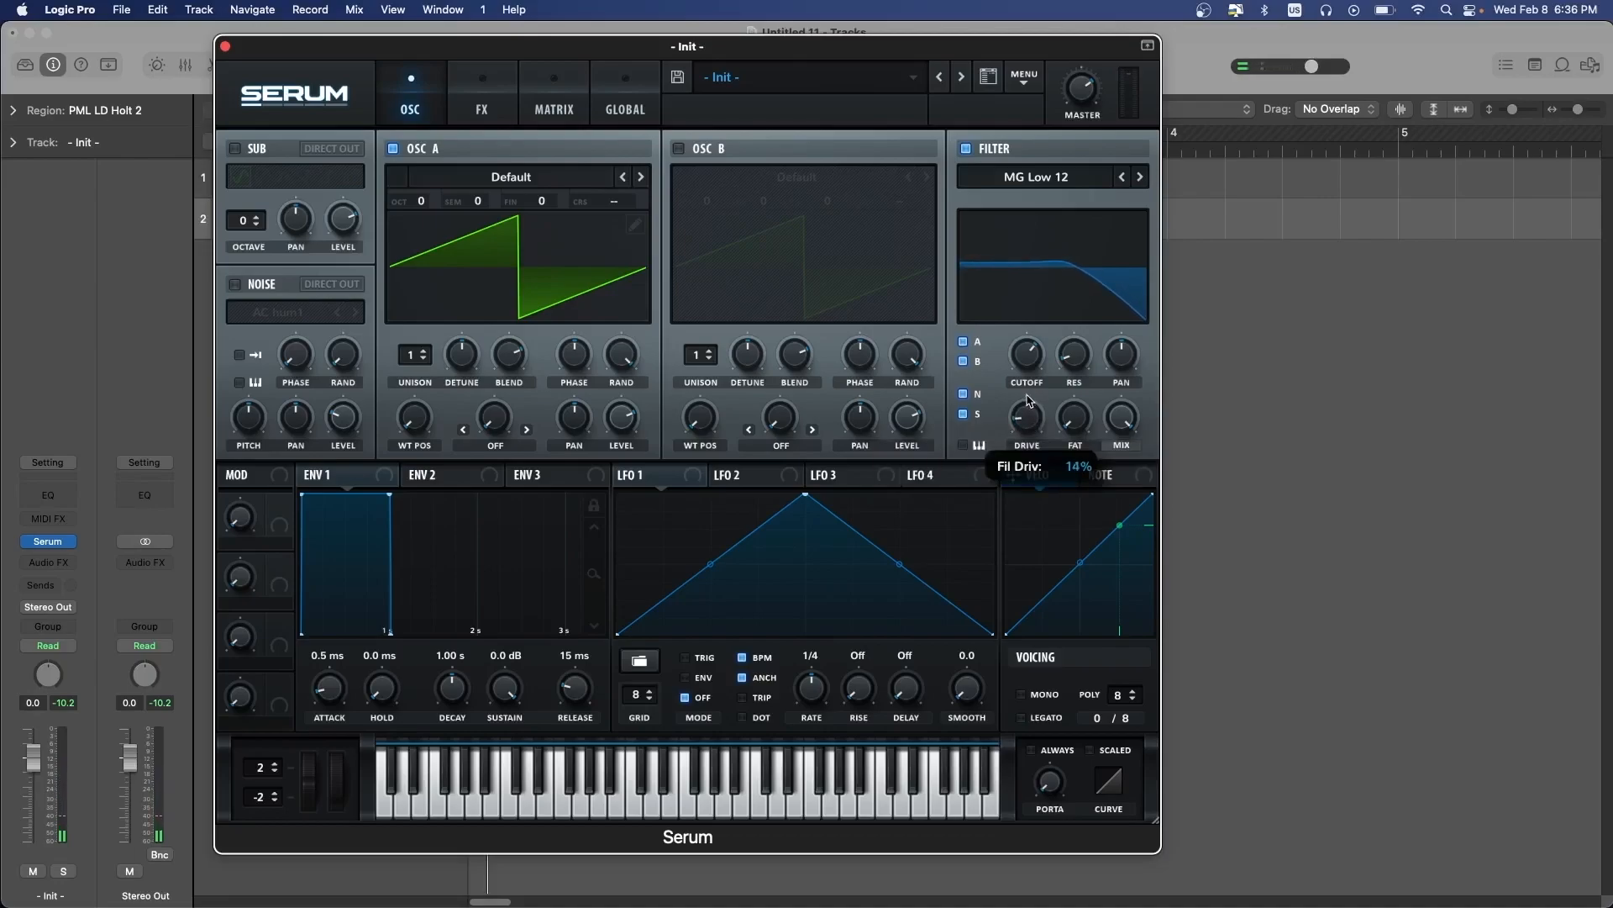
{"action": "left_click", "coordinate": [1081, 416]}
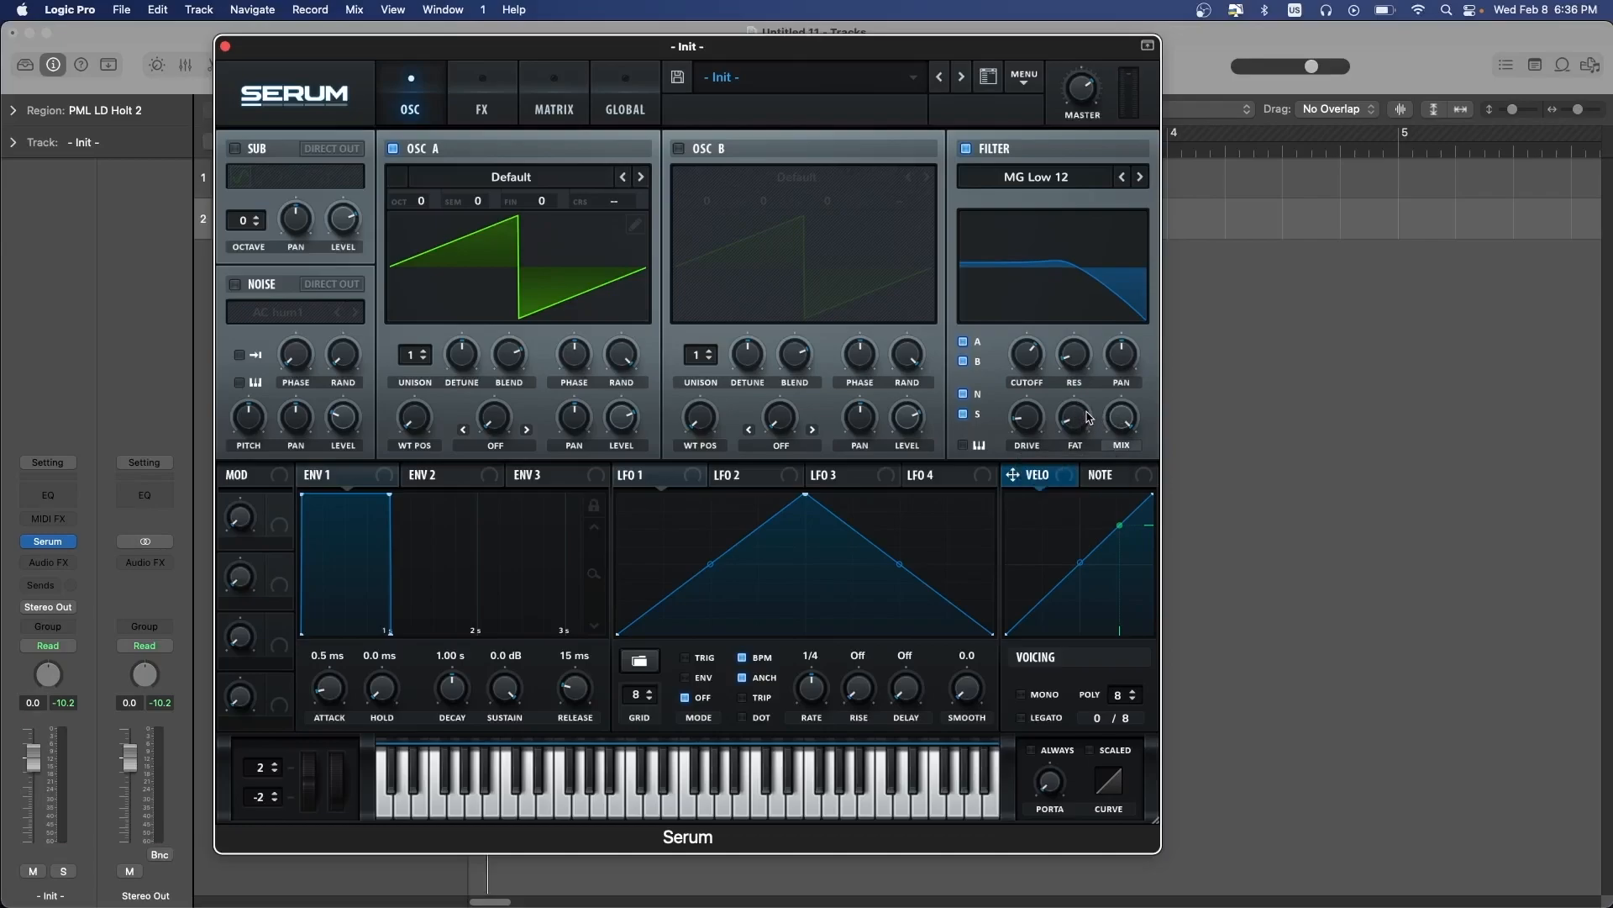
{"action": "left_click_drag", "start_coordinate": [1071, 376], "coordinate": [1075, 341]}
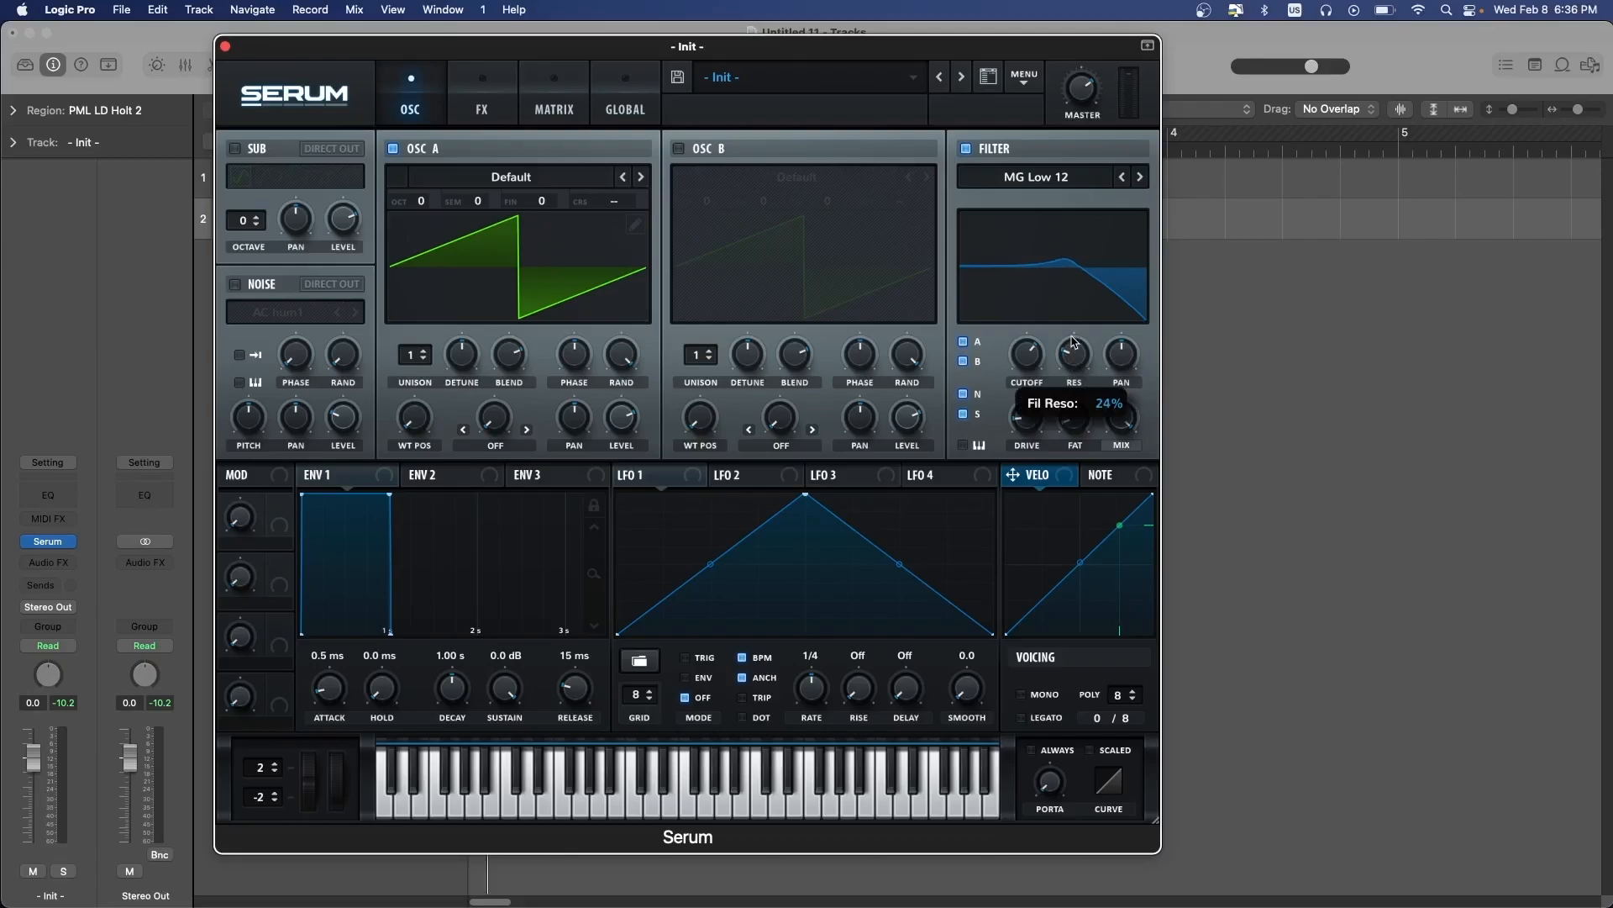
{"action": "key", "text": "space"}
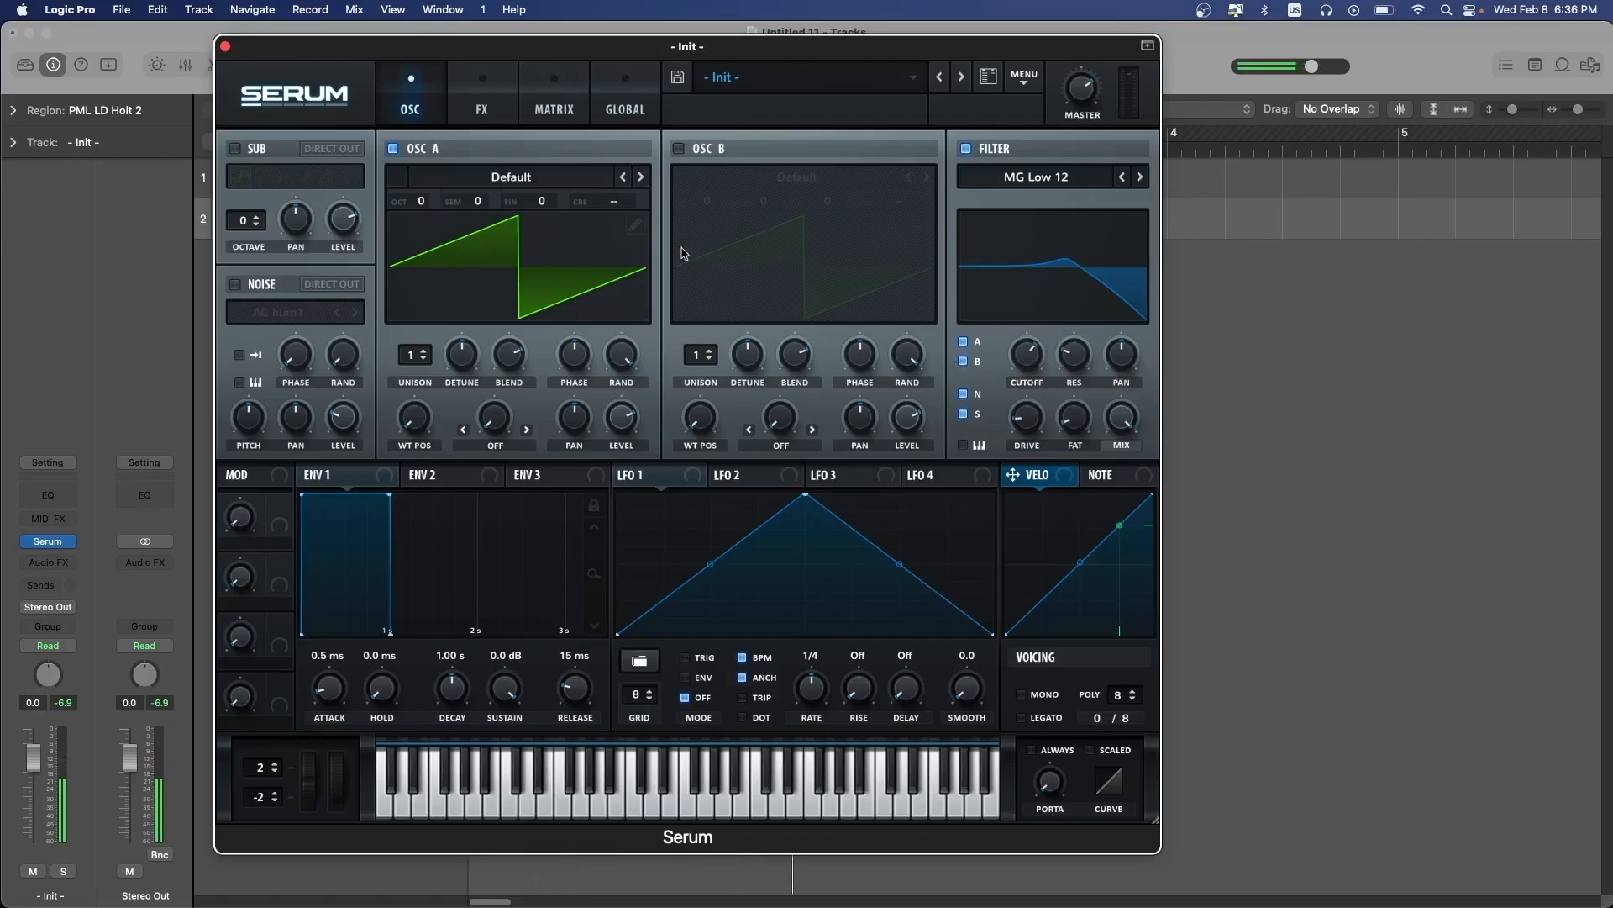
Load the Analog wavetable Acid into oscillator A
{"action": "left_click", "coordinate": [475, 172]}
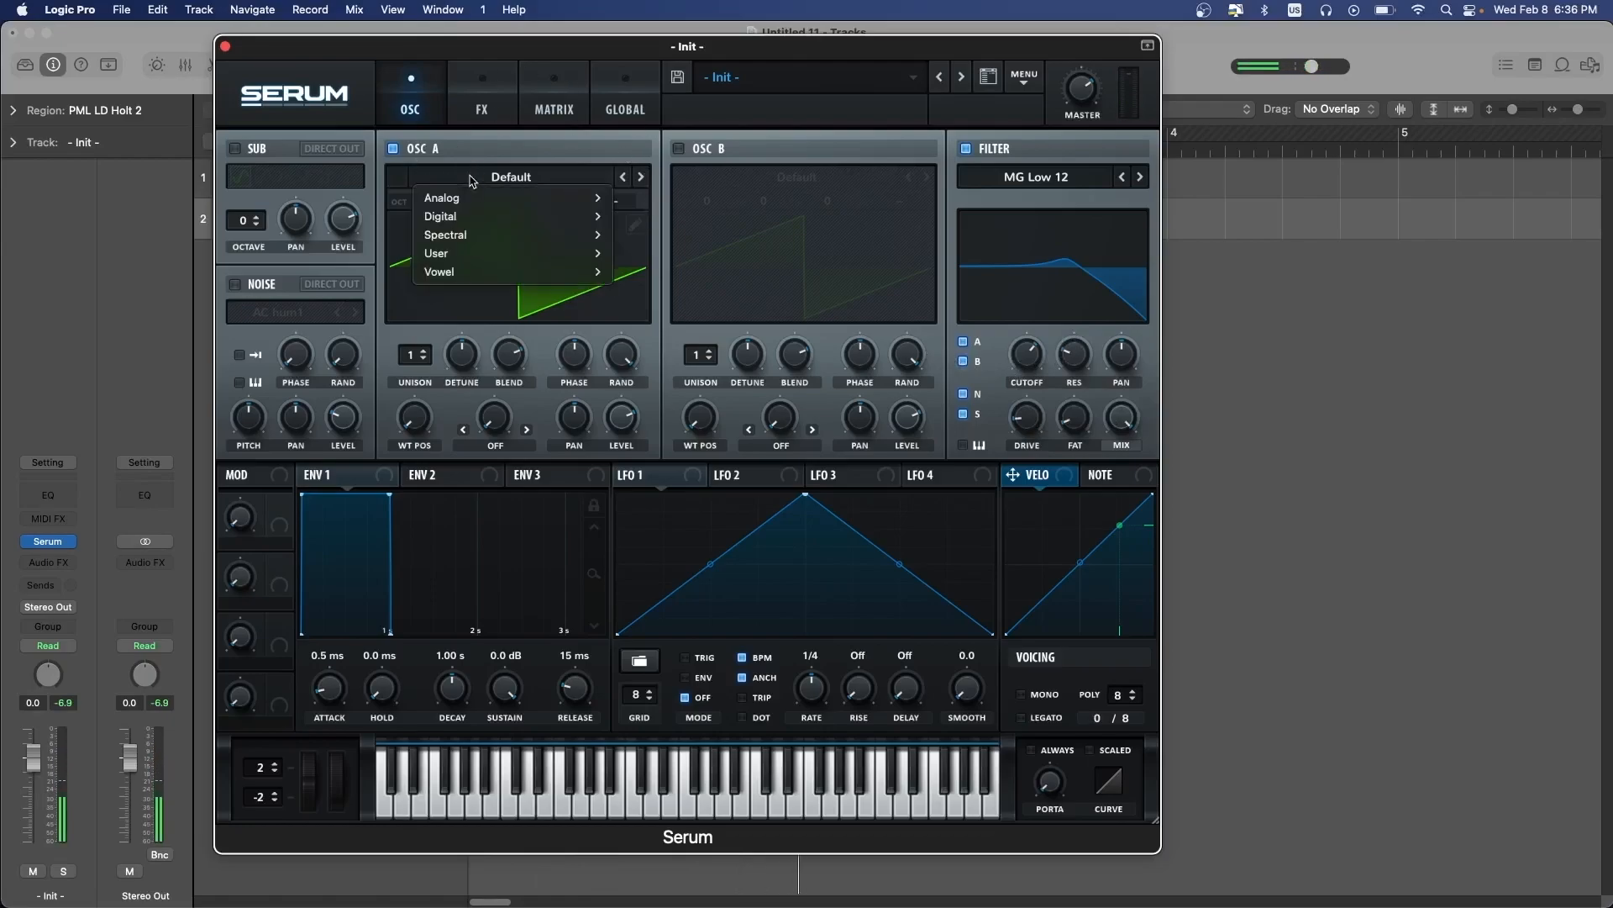
{"action": "mouse_move", "coordinate": [468, 199]}
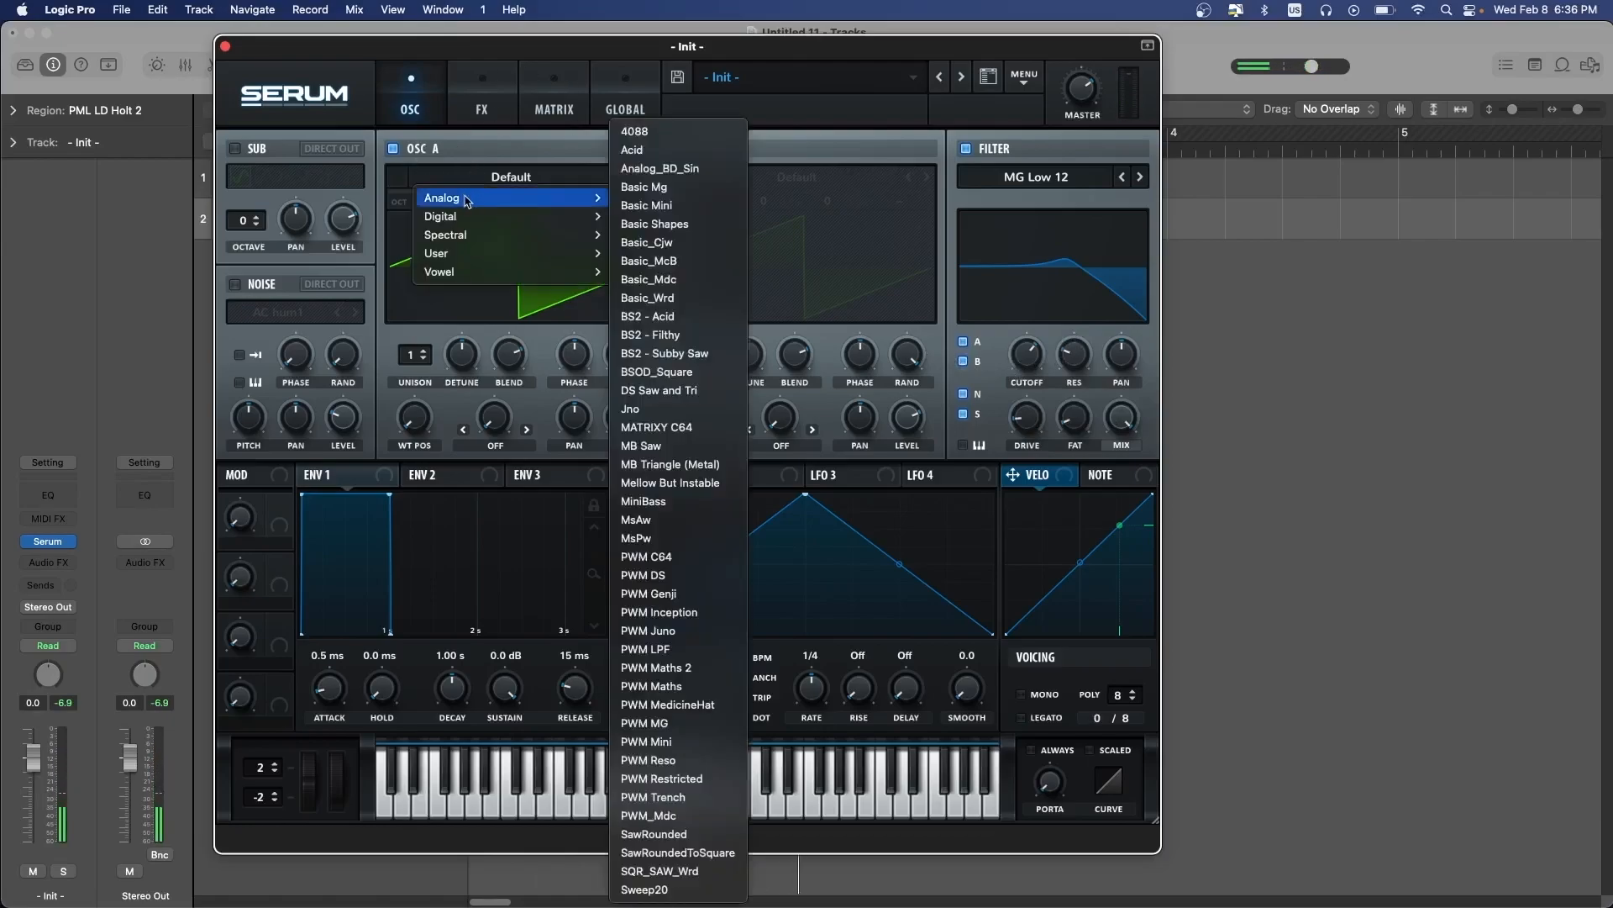
{"action": "left_click", "coordinate": [660, 151]}
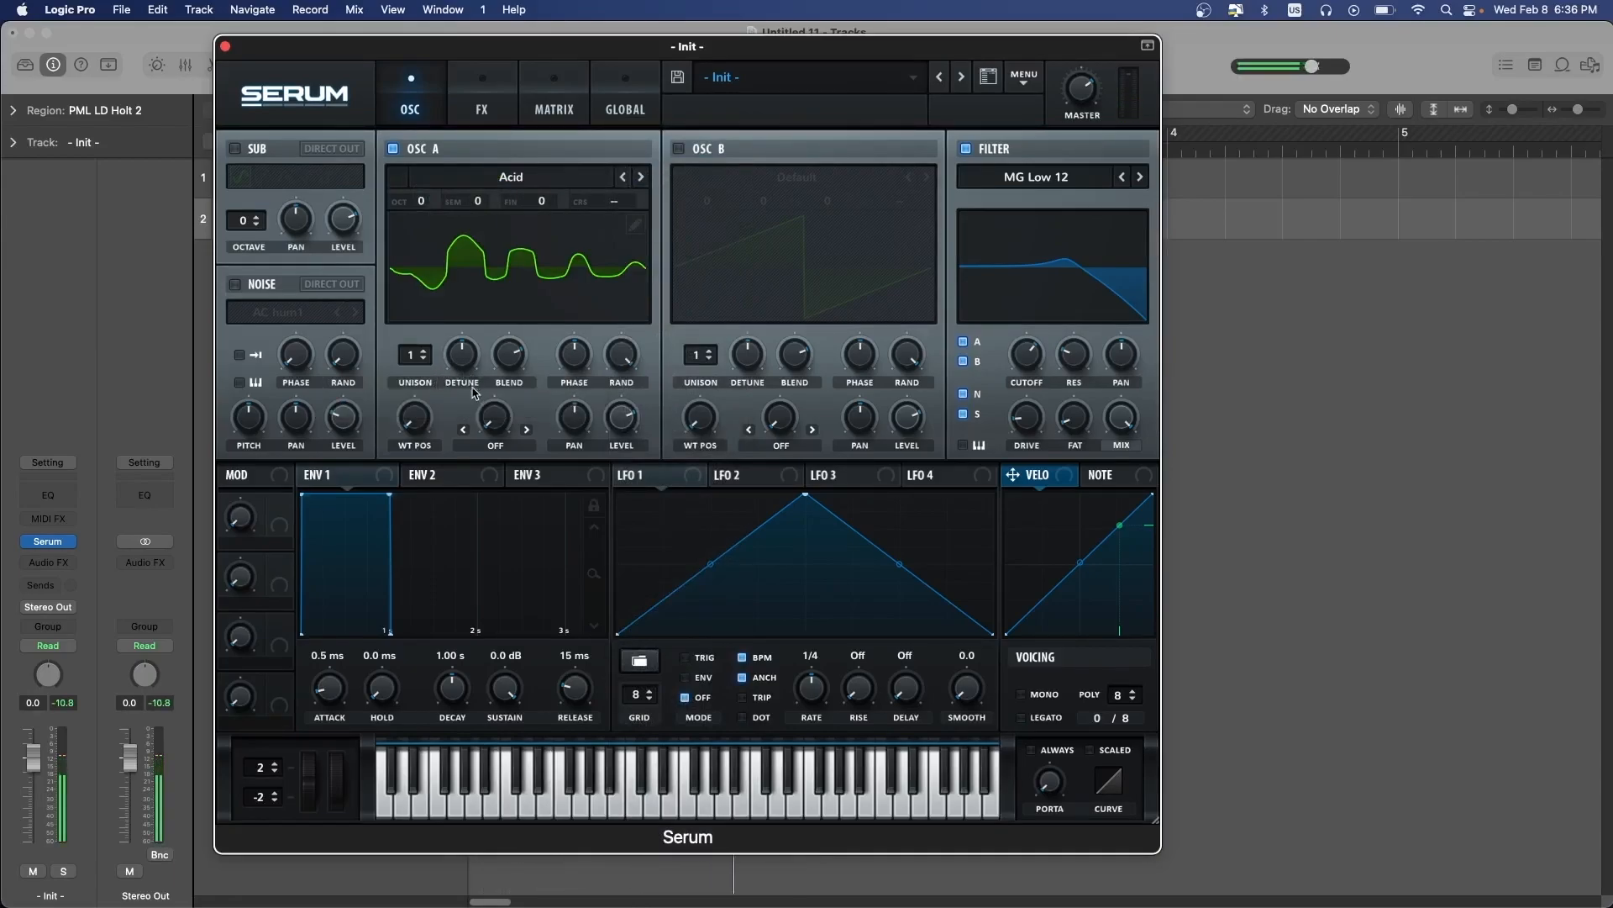
Set oscillator A to 3 unison voices, lower its detune, and raise its wavetable position slightly
{"action": "left_click", "coordinate": [426, 353]}
{"action": "left_click", "coordinate": [426, 353]}
{"action": "left_click_drag", "start_coordinate": [452, 356], "coordinate": [450, 392]}
{"action": "mouse_move", "coordinate": [432, 408]}
{"action": "left_click_drag", "start_coordinate": [431, 408], "coordinate": [431, 397]}
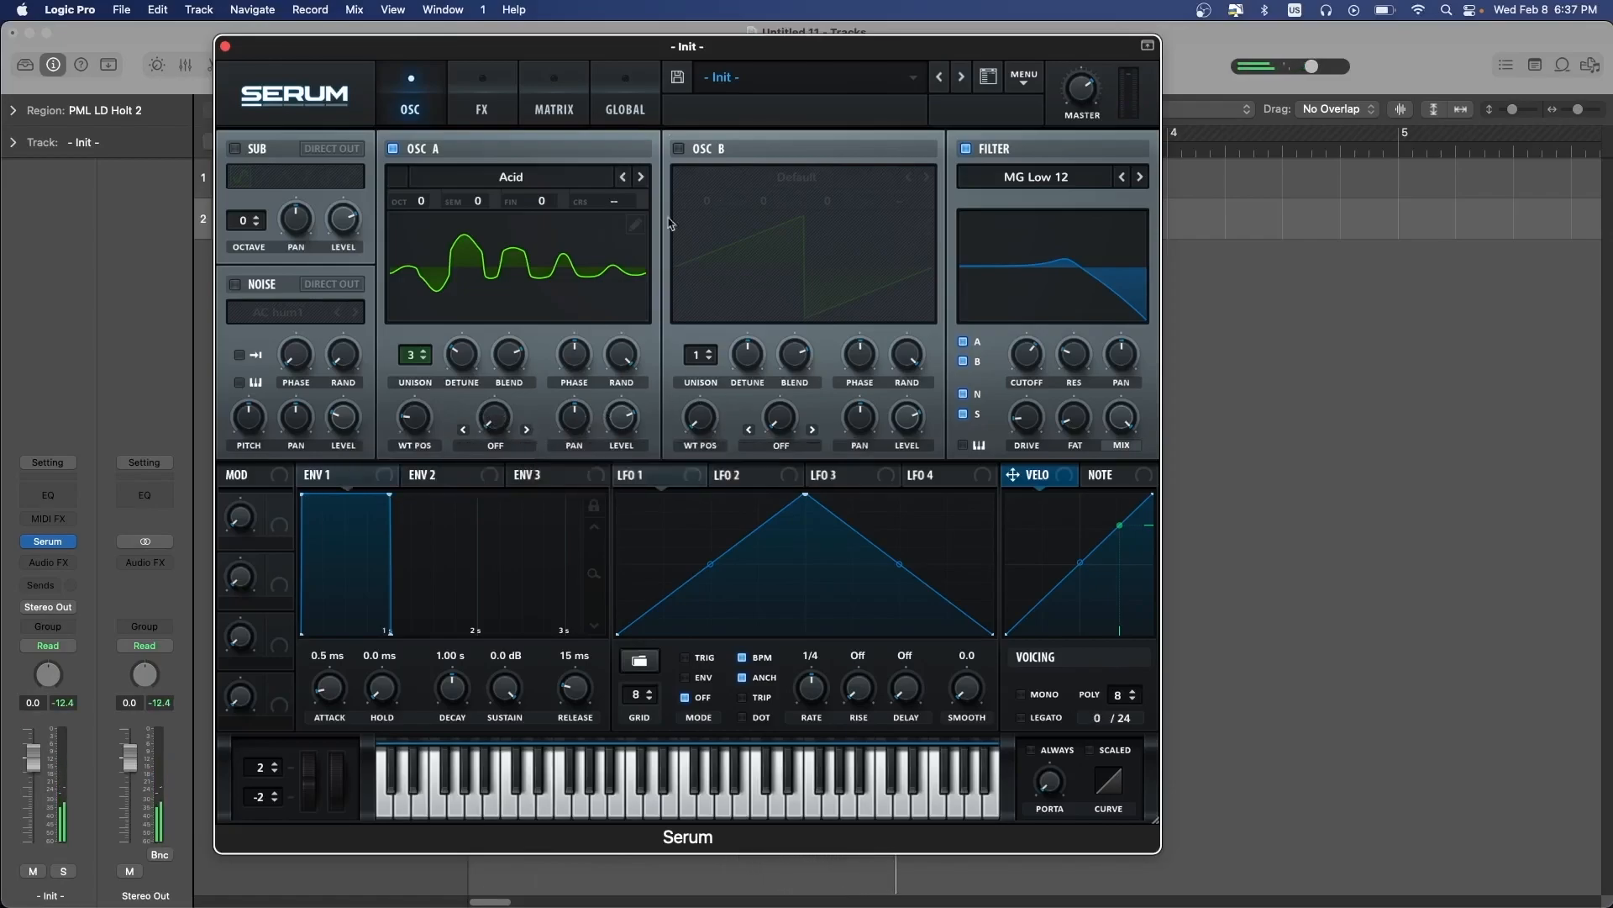
Enable oscillator B and load the Analog wavetable Basic Shapes
{"action": "left_click", "coordinate": [679, 150]}
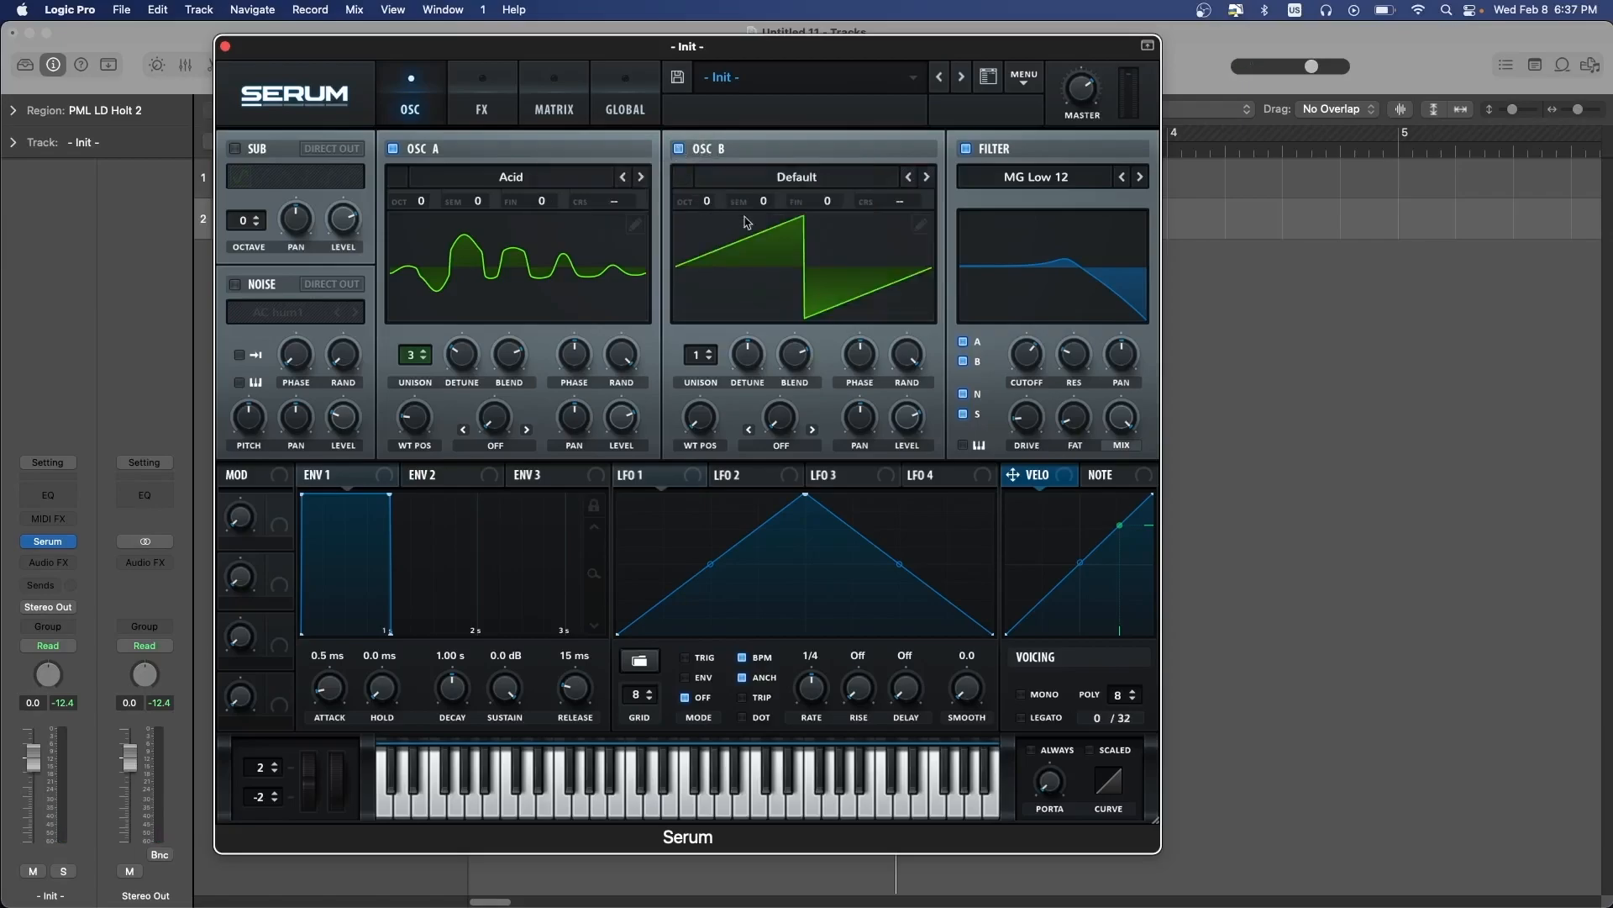
{"action": "left_click", "coordinate": [788, 178]}
{"action": "mouse_move", "coordinate": [798, 198]}
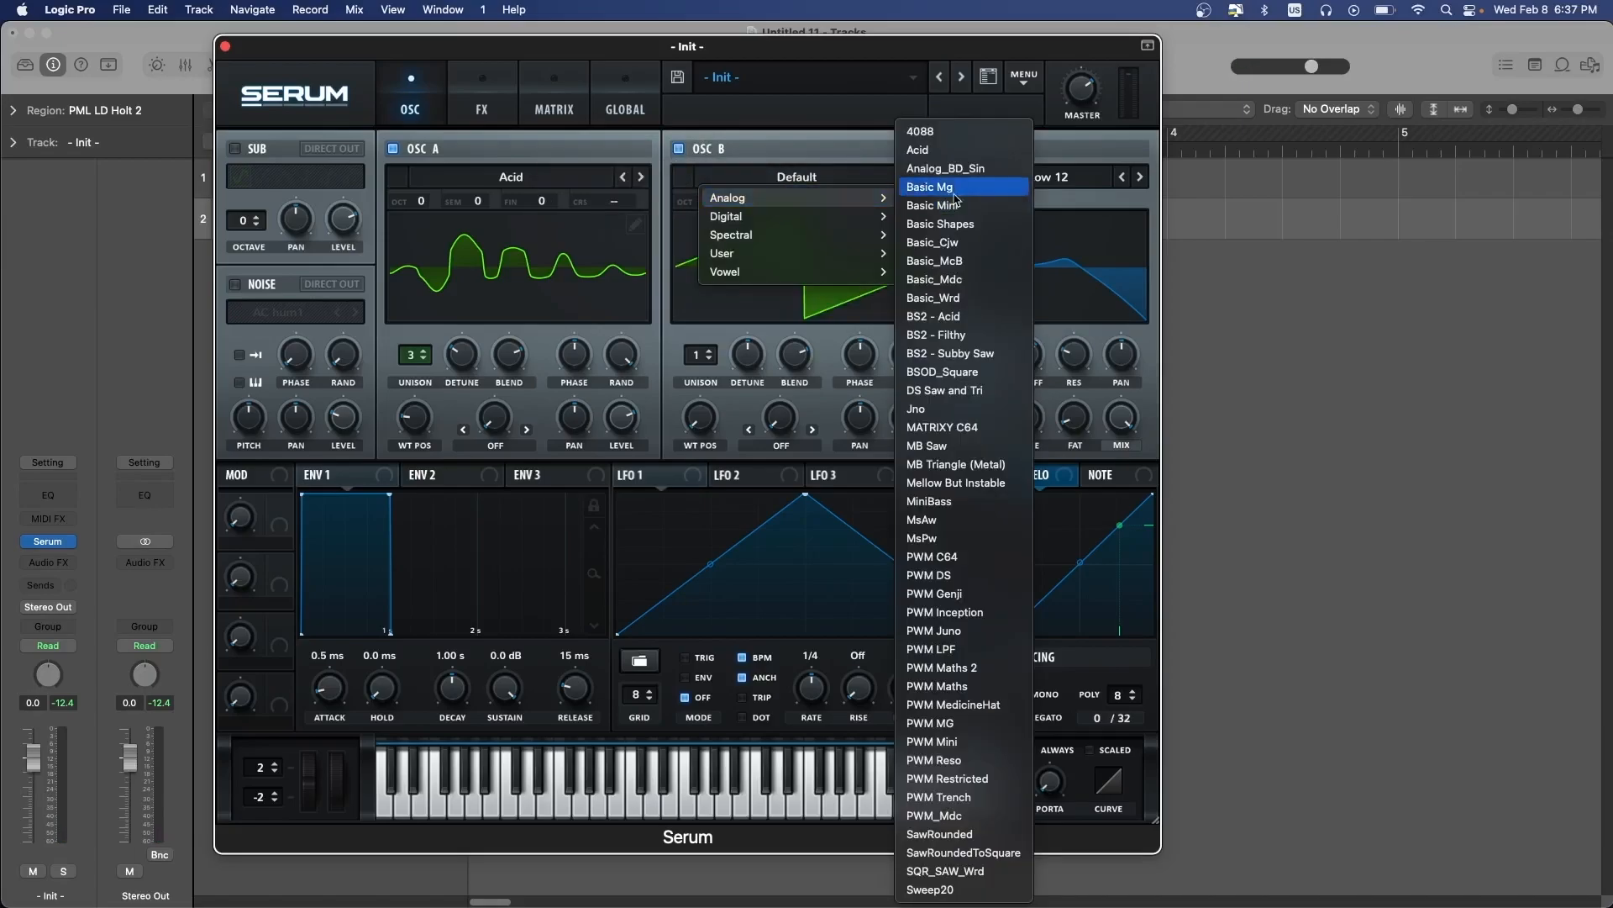
{"action": "left_click", "coordinate": [960, 223]}
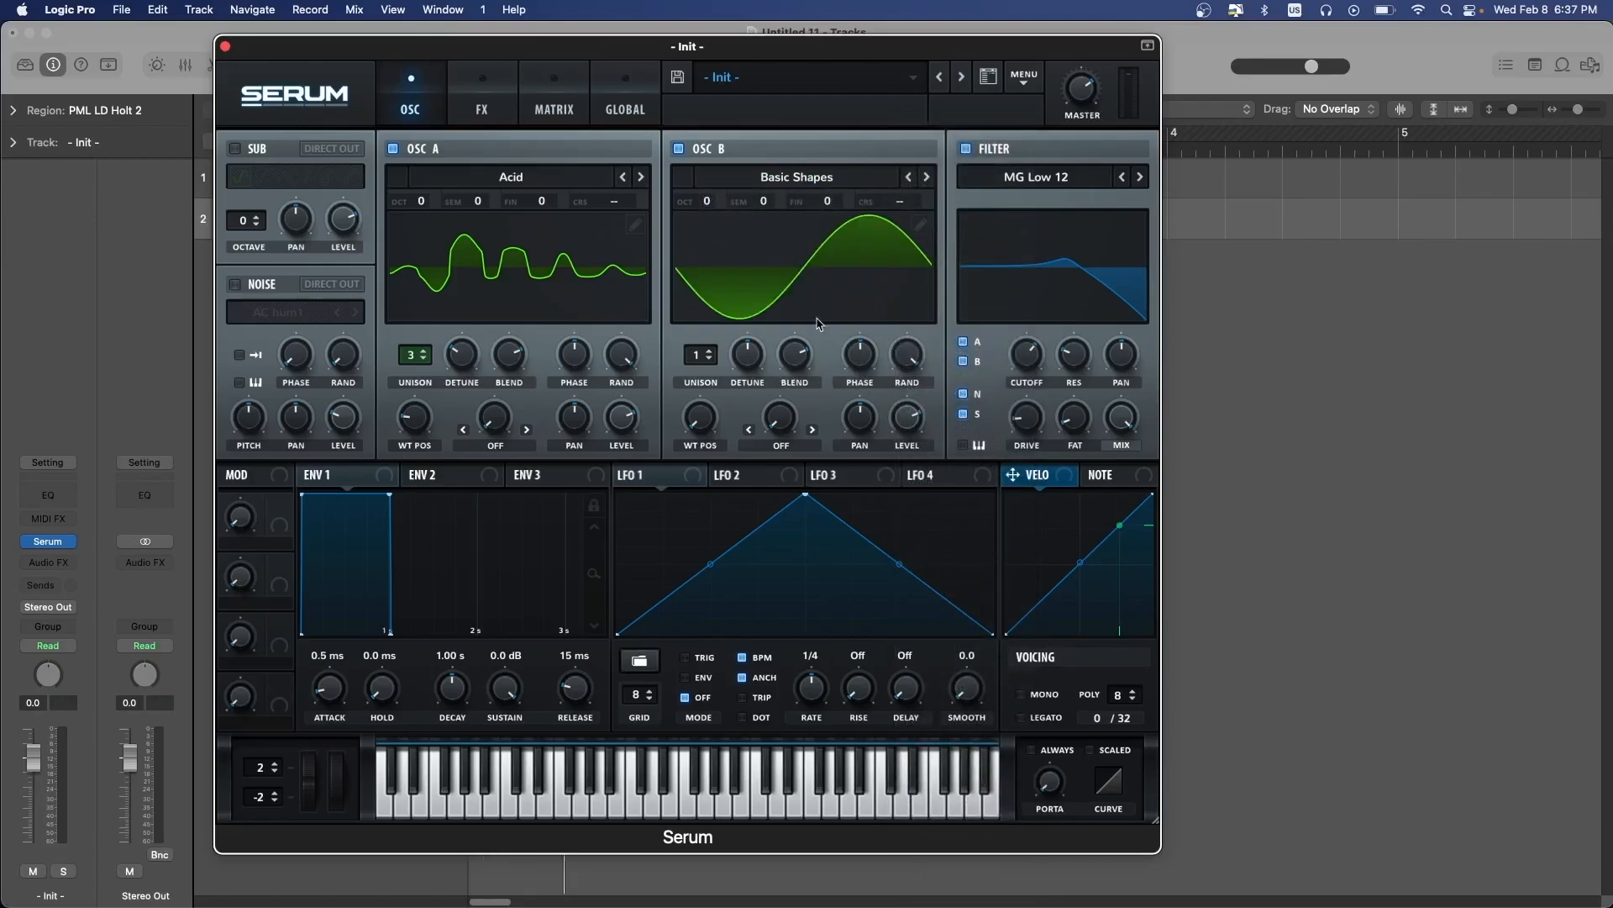
Set oscillator B to 5 unison voices with reduced detune and wavetable position 2
{"action": "scroll", "coordinate": [708, 355], "scroll_direction": "up", "scroll_amount": 3}
{"action": "left_click", "coordinate": [708, 350]}
{"action": "left_click_drag", "start_coordinate": [746, 353], "coordinate": [739, 382]}
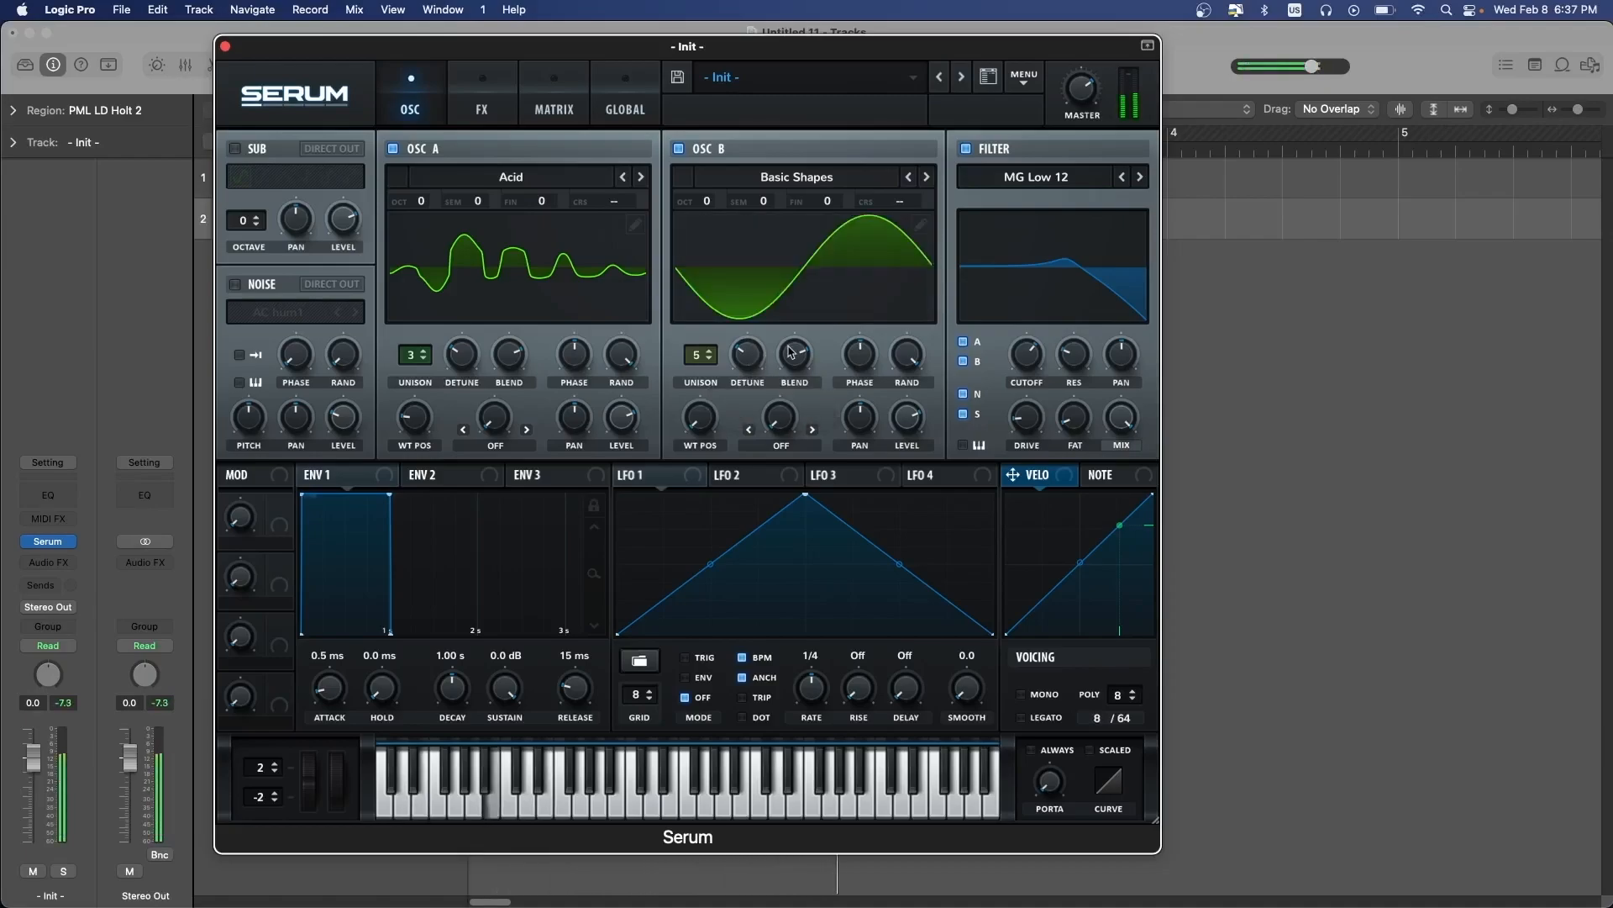
{"action": "left_click_drag", "start_coordinate": [706, 433], "coordinate": [700, 374]}
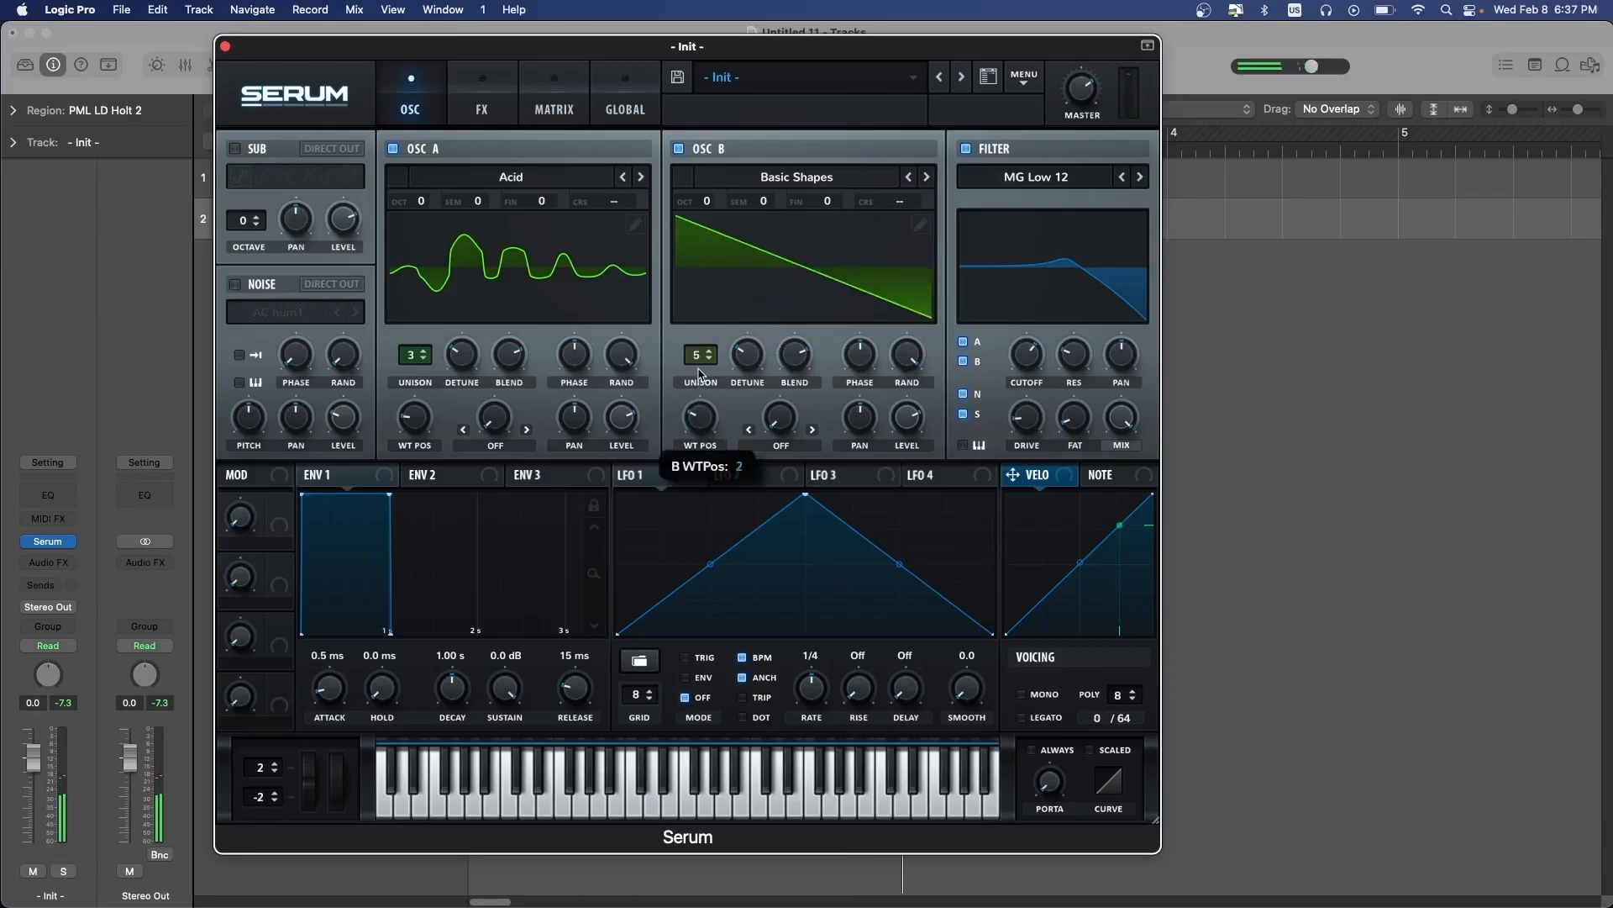
{"action": "left_click_drag", "start_coordinate": [703, 412], "coordinate": [712, 422]}
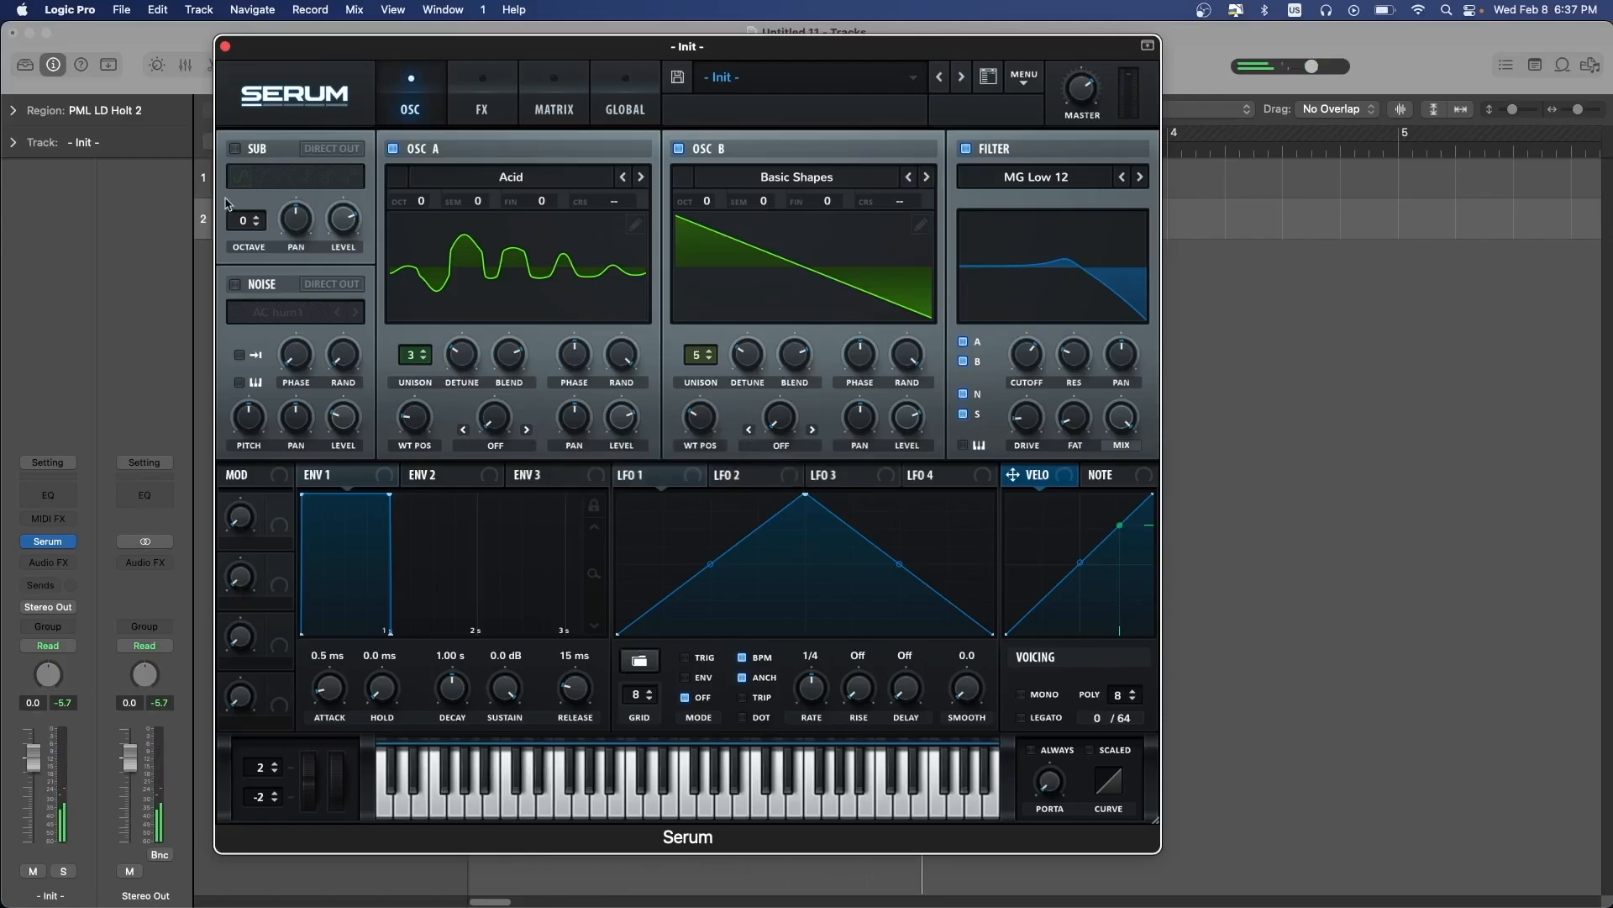
Enable the sub oscillator with a saw waveform, octave 2 and a level of 40%
{"action": "left_click", "coordinate": [236, 150]}
{"action": "left_click", "coordinate": [306, 177]}
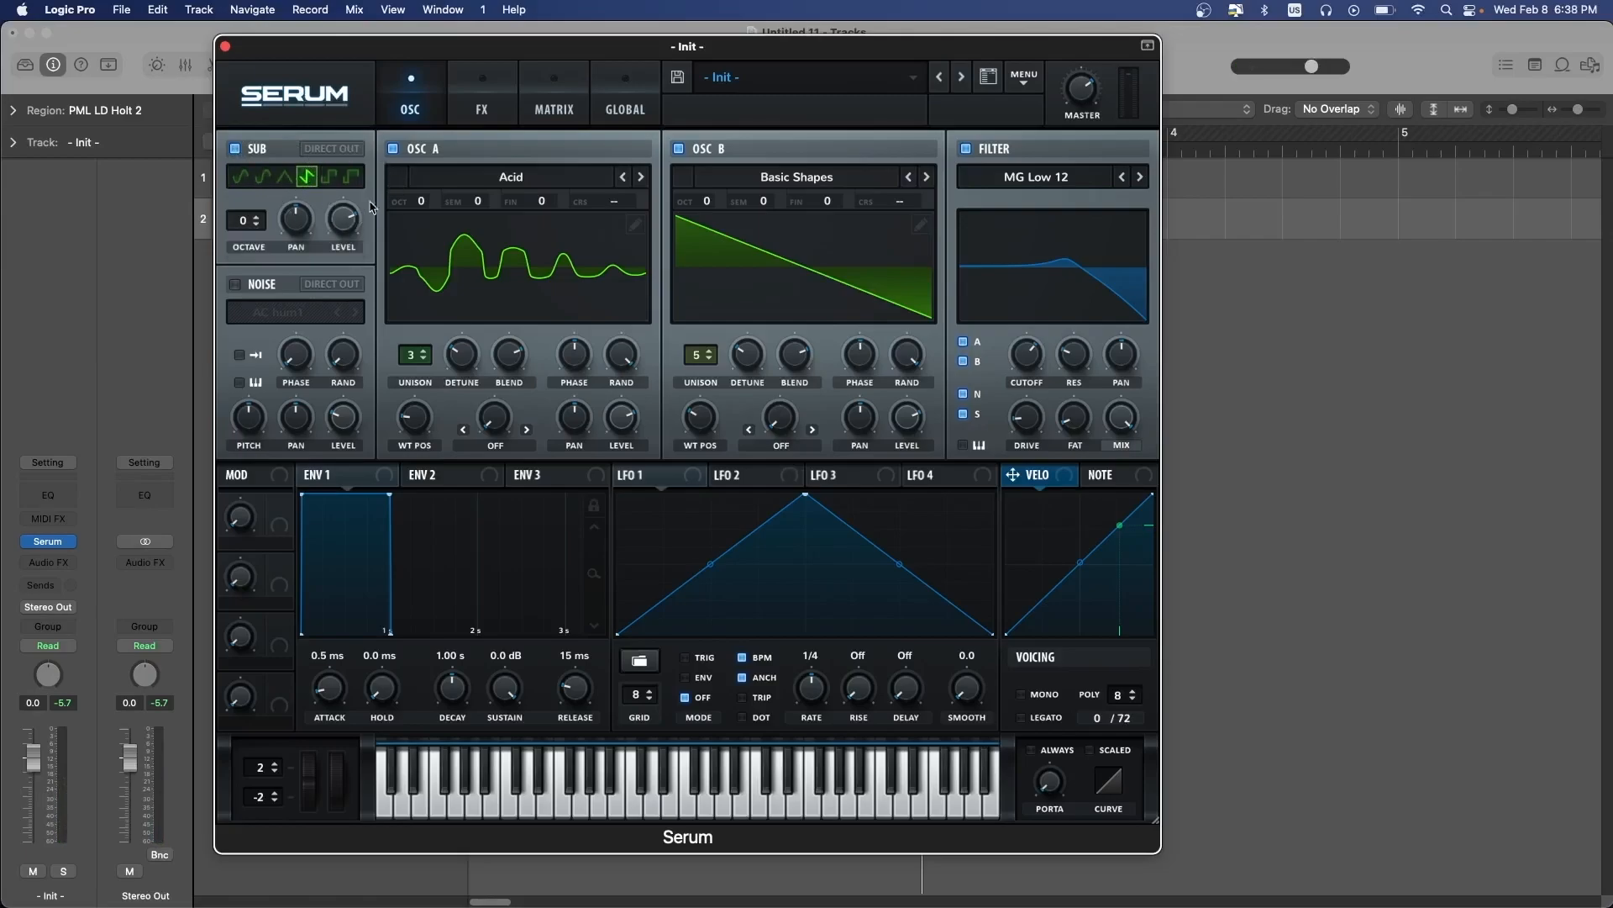
{"action": "left_click", "coordinate": [258, 219]}
{"action": "left_click_drag", "start_coordinate": [343, 219], "coordinate": [335, 278]}
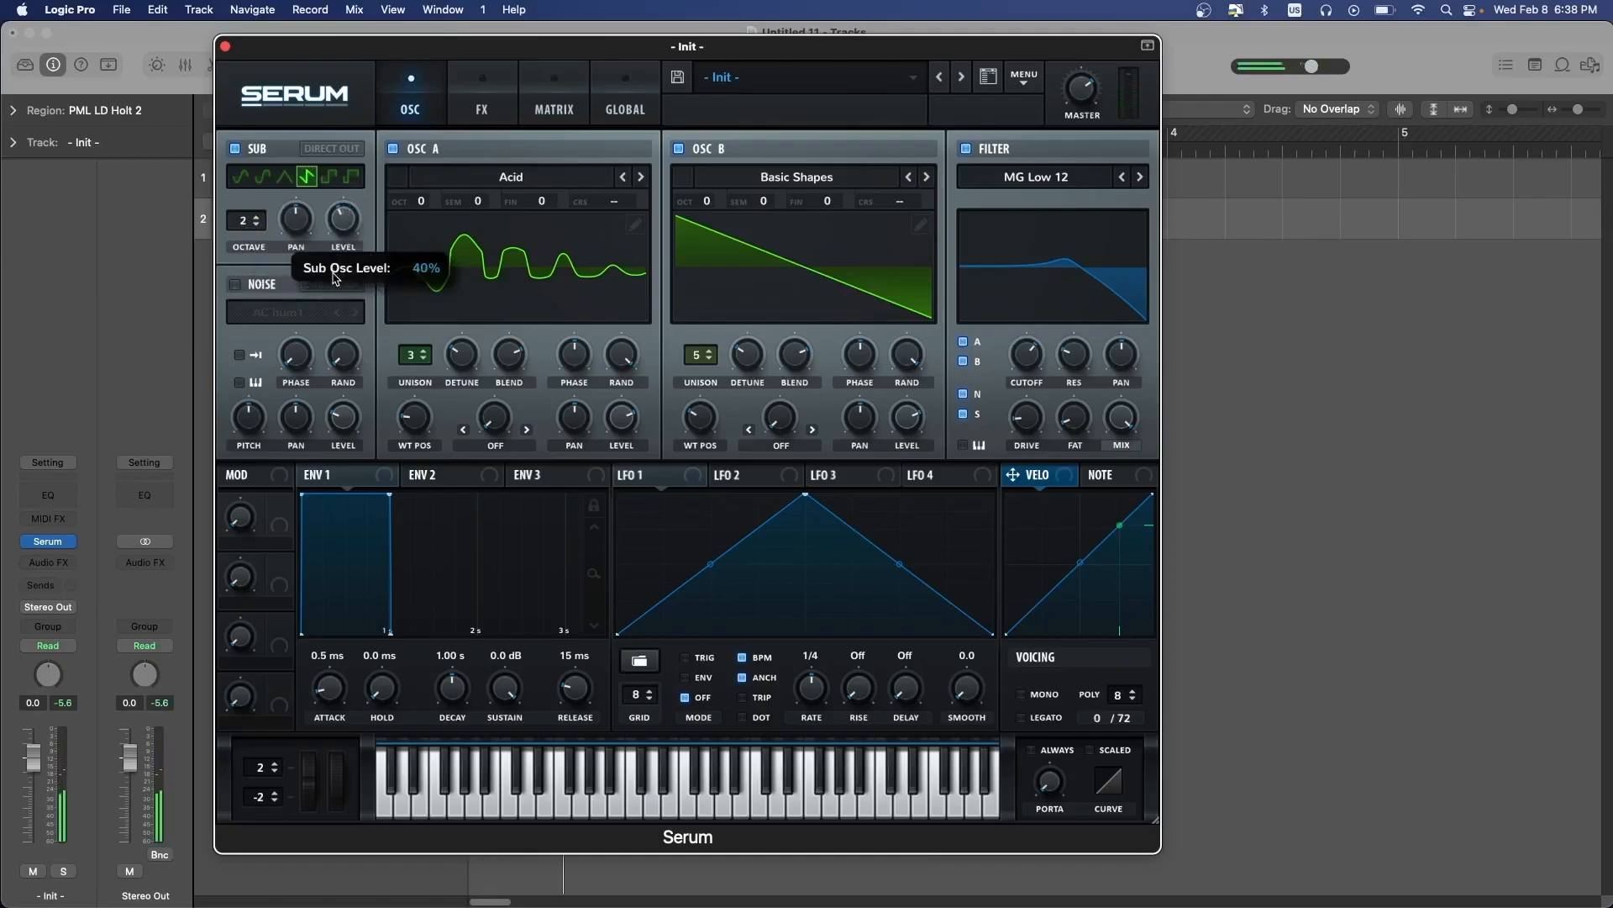
{"action": "key", "text": "space"}
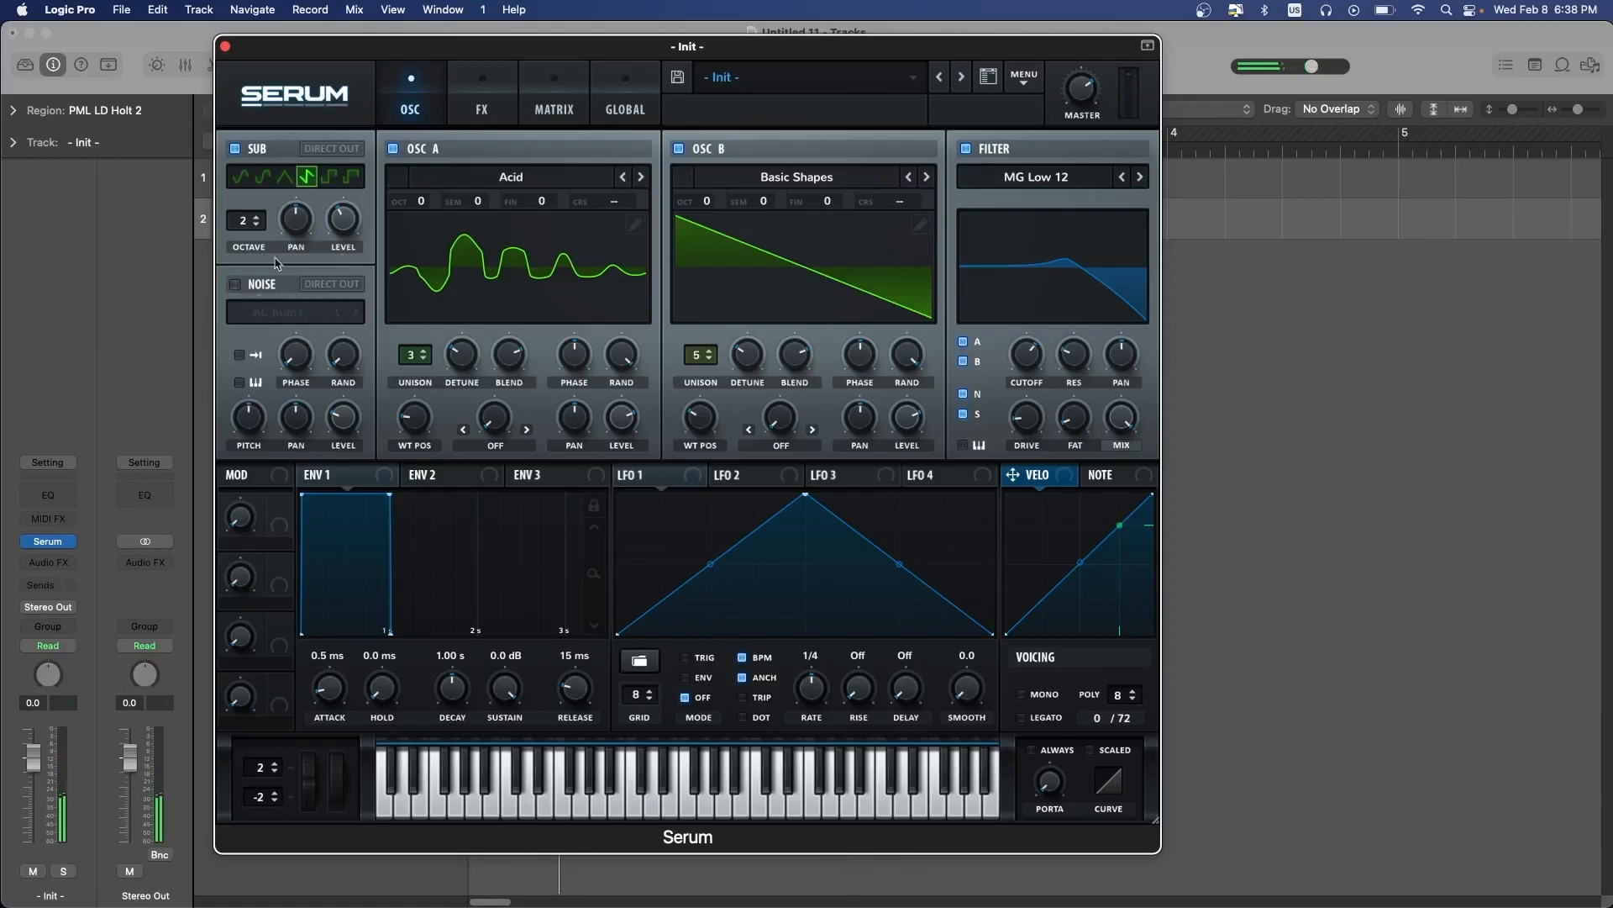
Enable the noise oscillator and load the Analog noise sample ARP white
{"action": "left_click", "coordinate": [236, 285]}
{"action": "left_click", "coordinate": [275, 313]}
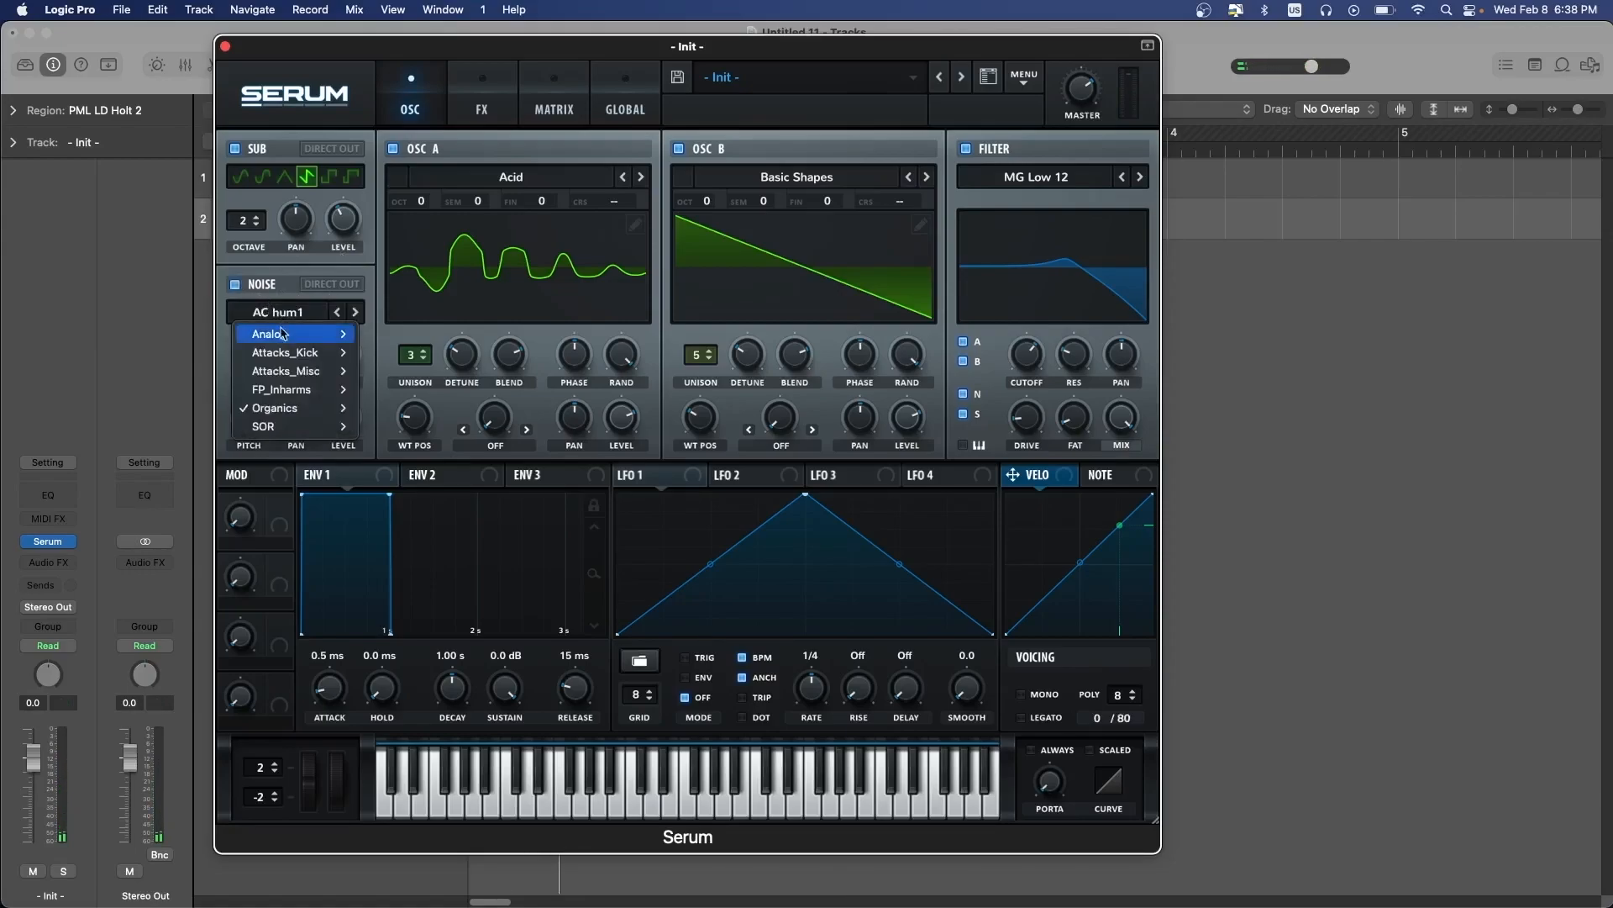
{"action": "mouse_move", "coordinate": [342, 339]}
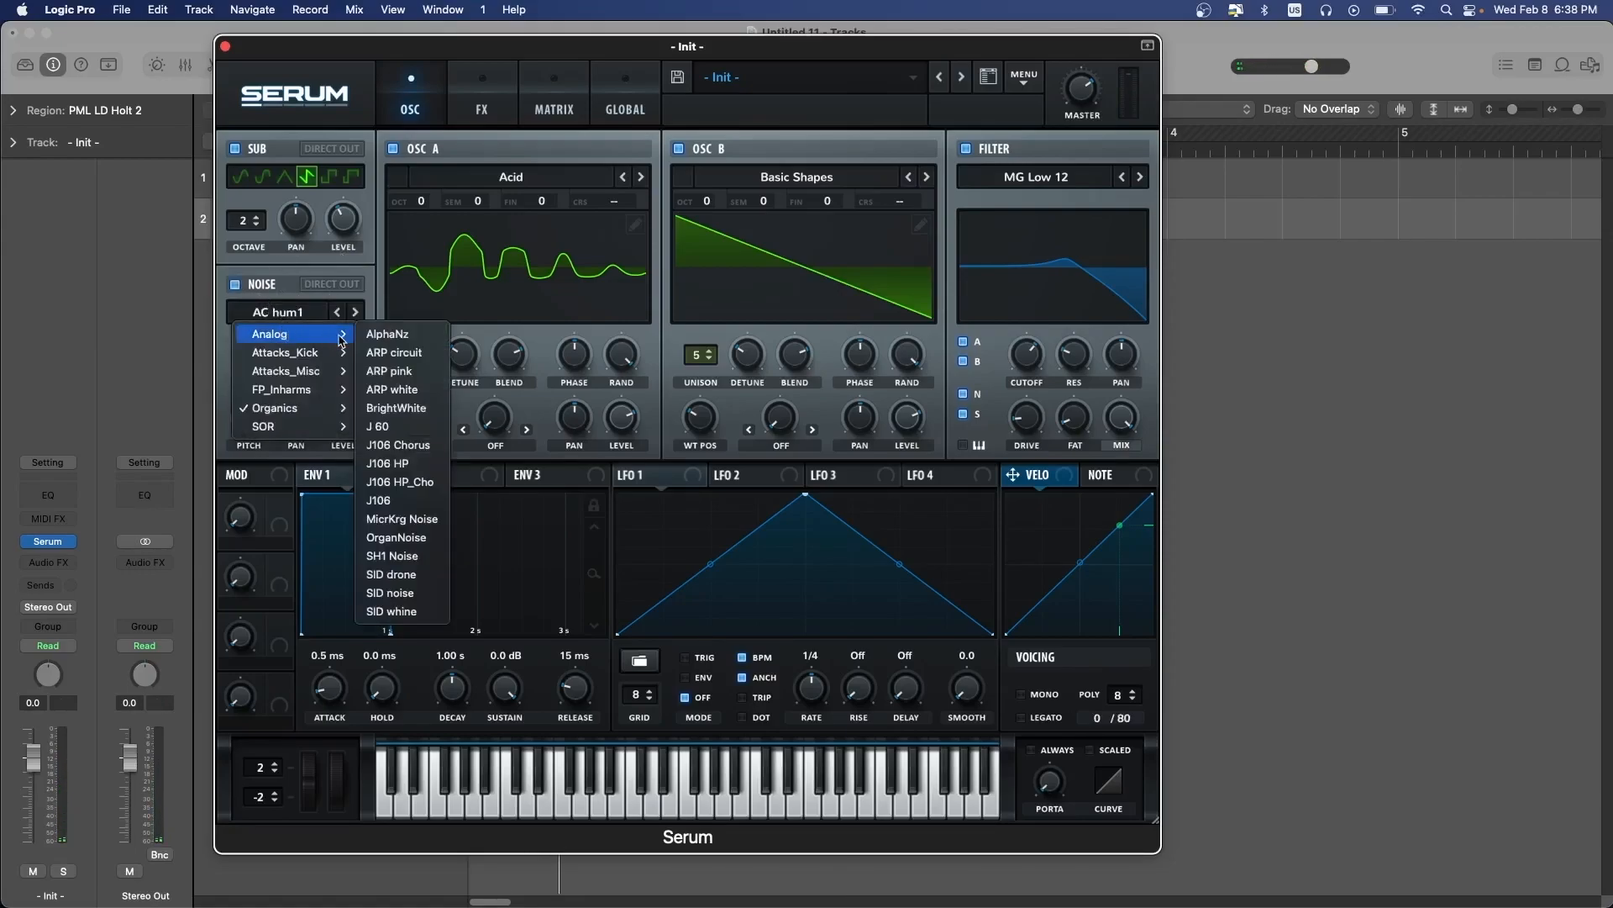
{"action": "left_click", "coordinate": [412, 391]}
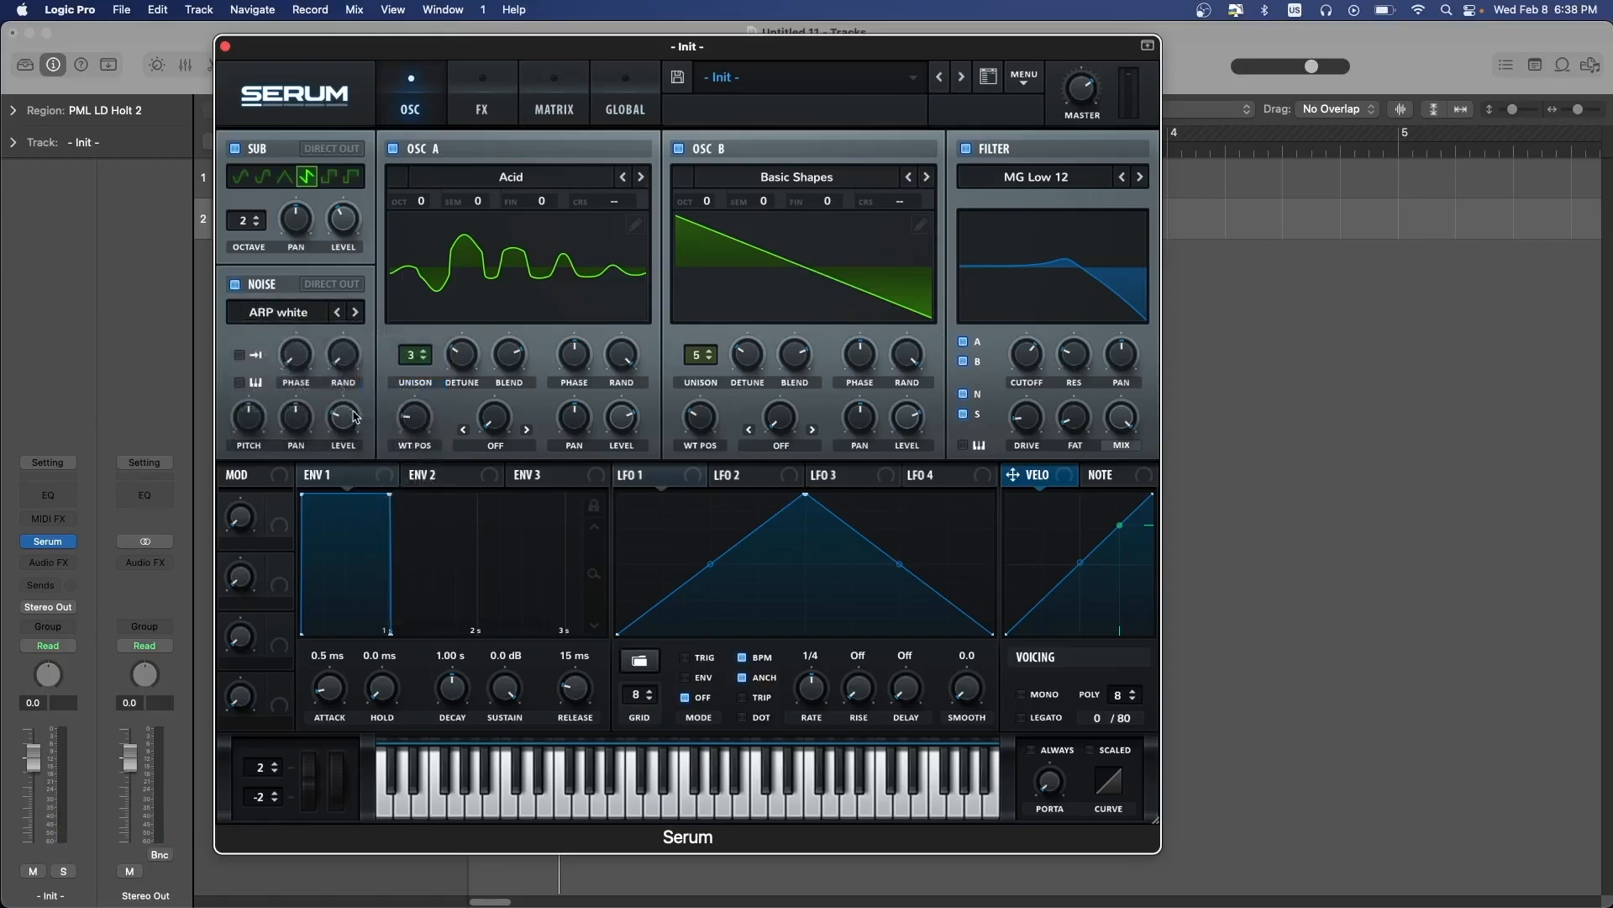
Raise the level of the noise oscillator moderately
{"action": "mouse_move", "coordinate": [354, 420]}
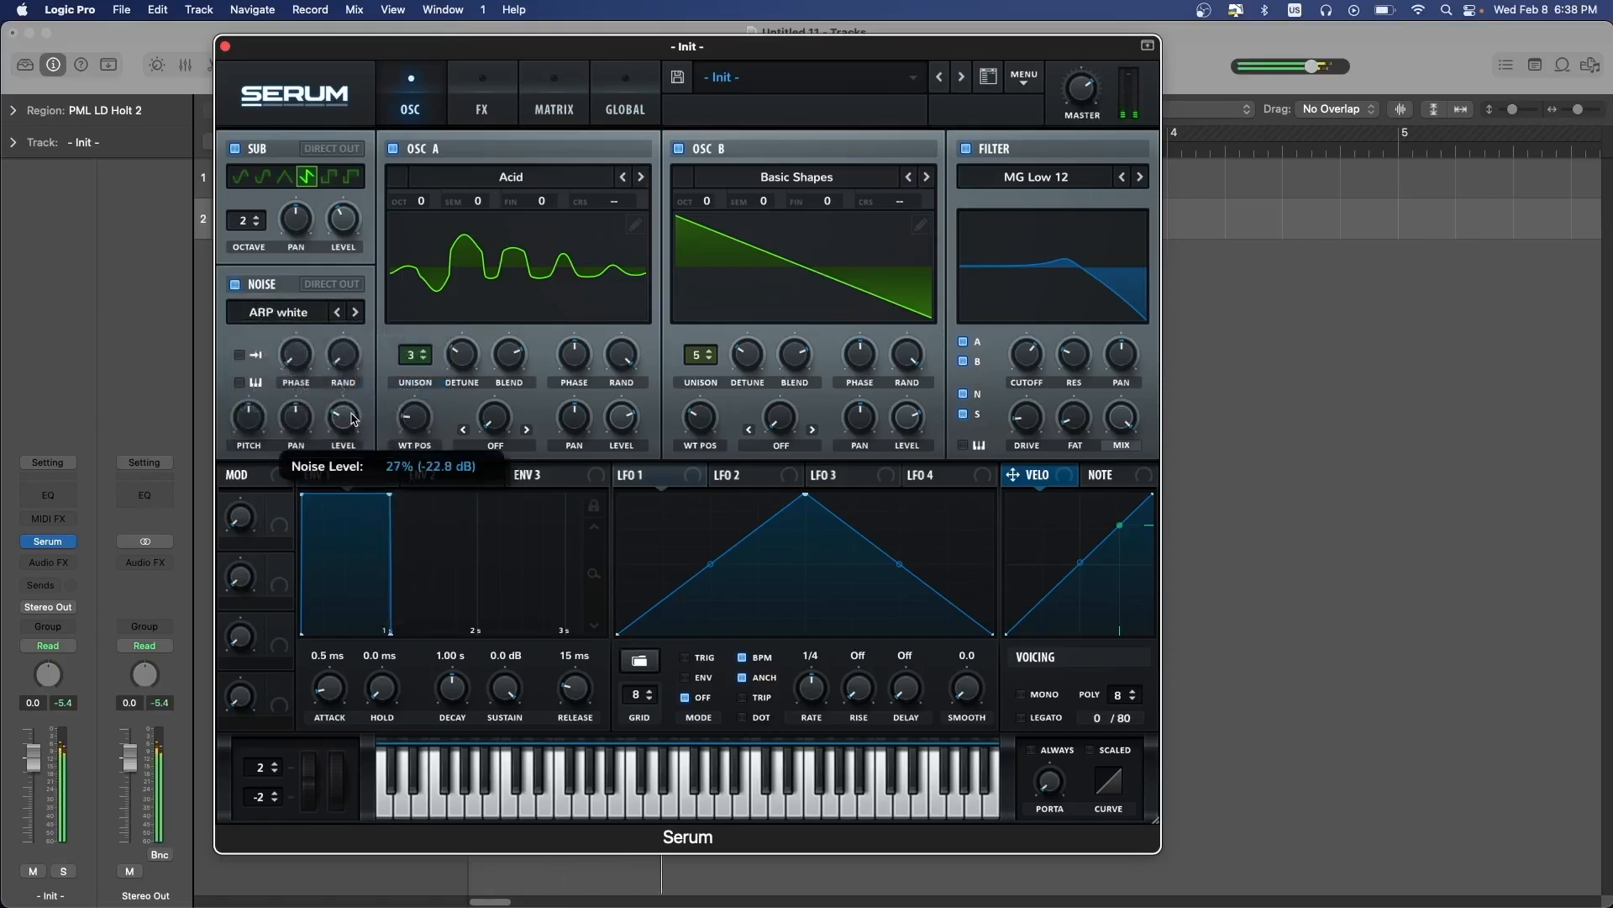
{"action": "left_click_drag", "start_coordinate": [356, 420], "coordinate": [348, 385]}
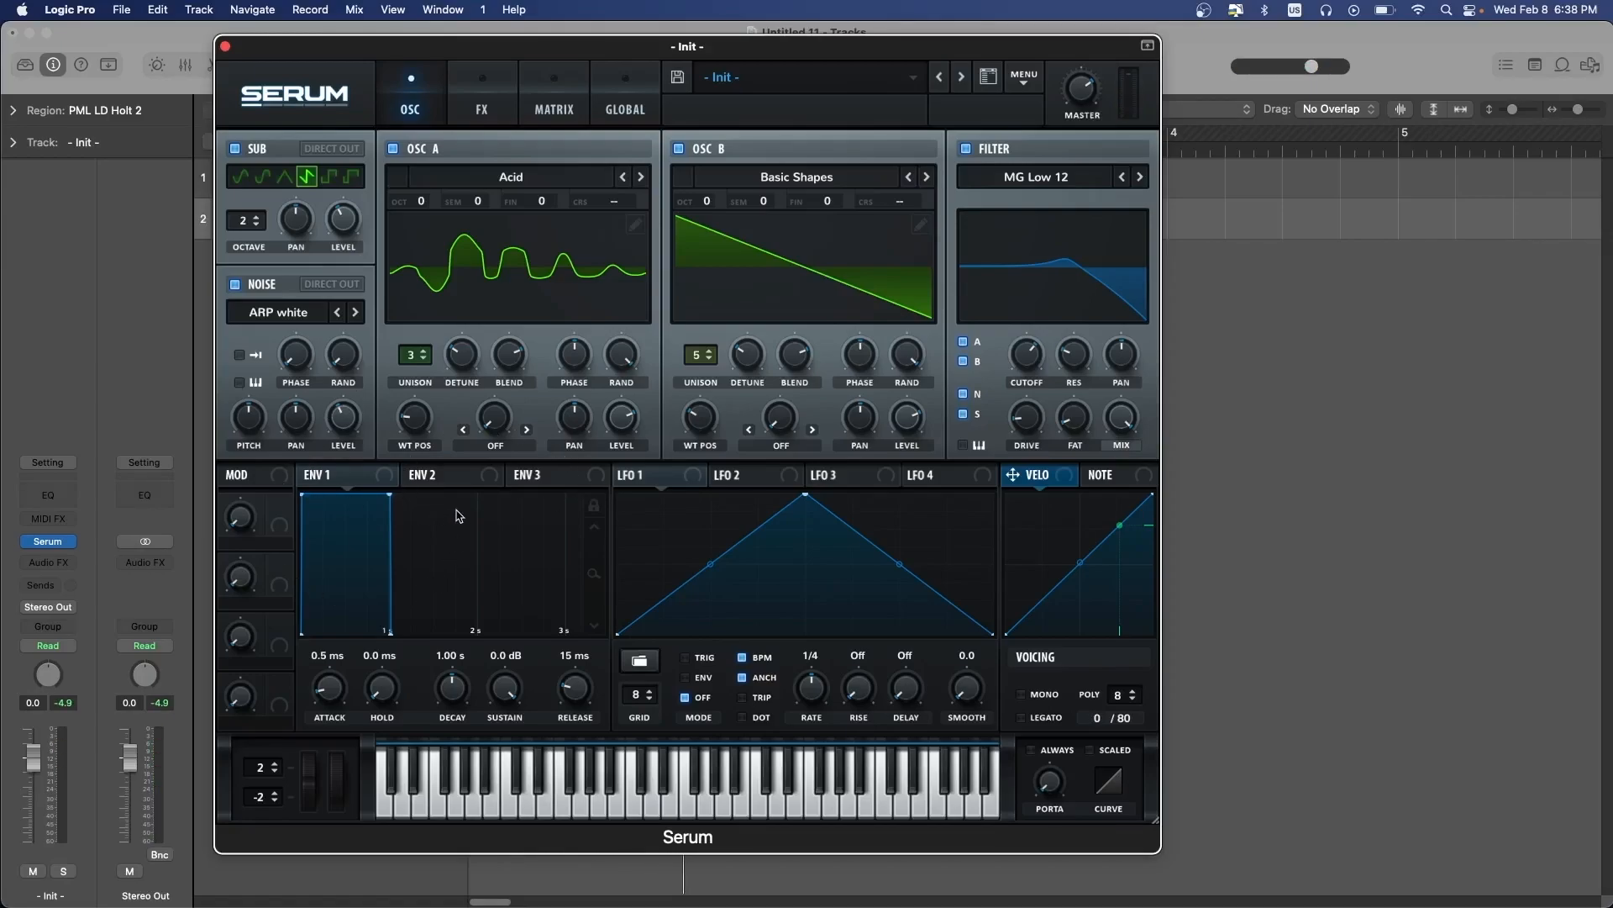
Shape envelope 1 with a 601 ms decay, a sustain of -10.5 dB and a 250 ms release
{"action": "left_click", "coordinate": [367, 478]}
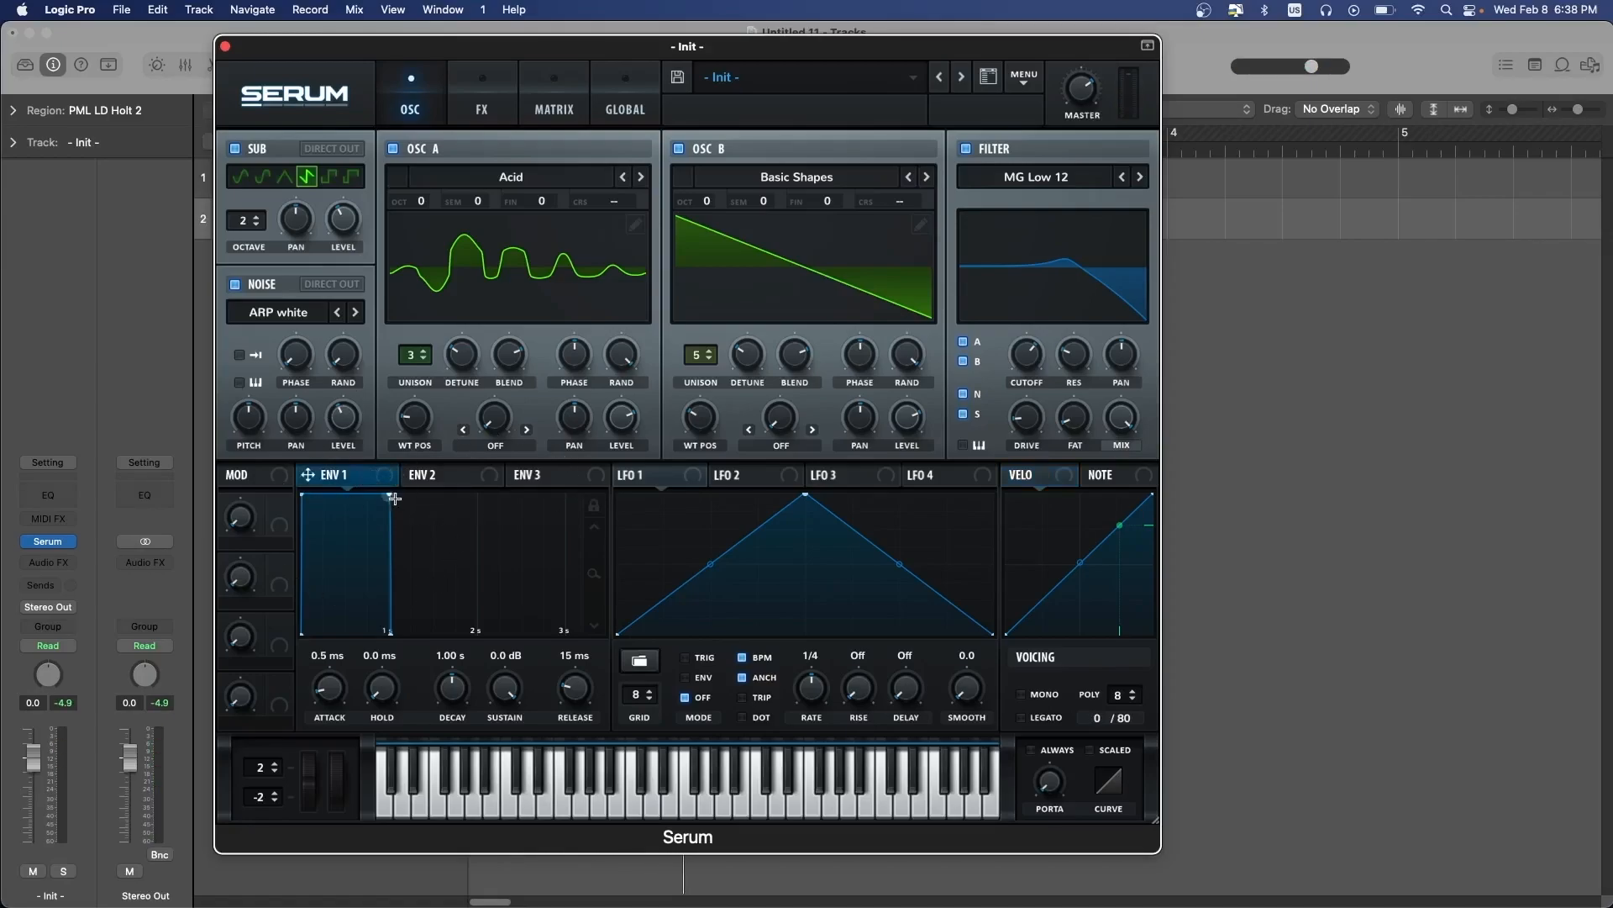
{"action": "left_click_drag", "start_coordinate": [385, 497], "coordinate": [343, 570]}
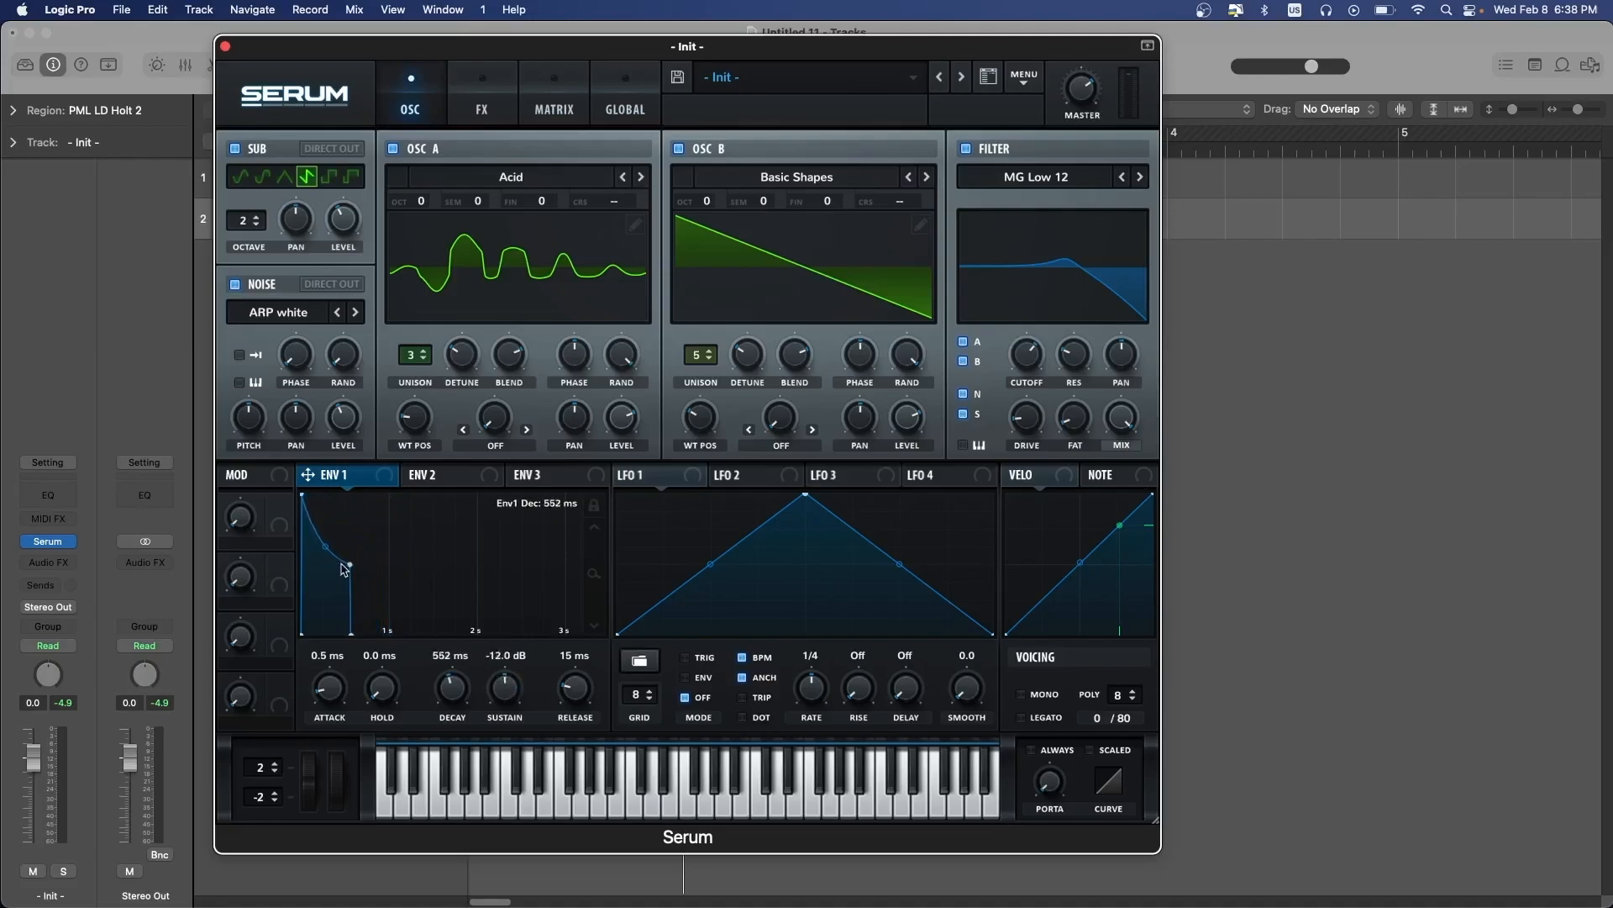
{"action": "left_click_drag", "start_coordinate": [555, 687], "coordinate": [564, 661]}
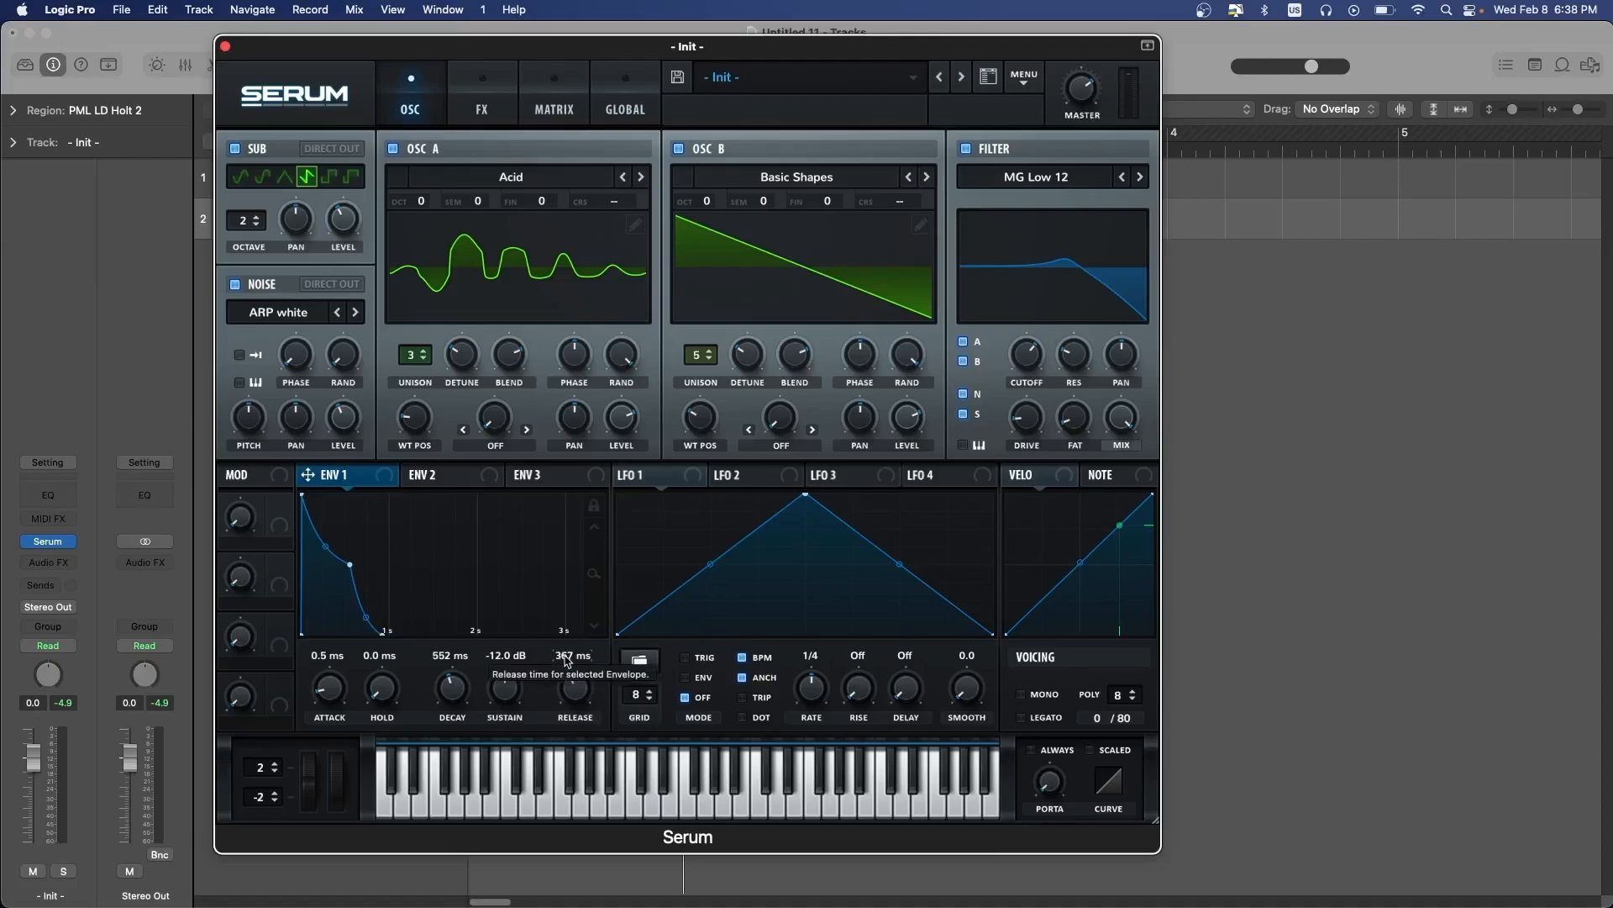
{"action": "type", "text": "250"}
{"action": "key", "text": "Return"}
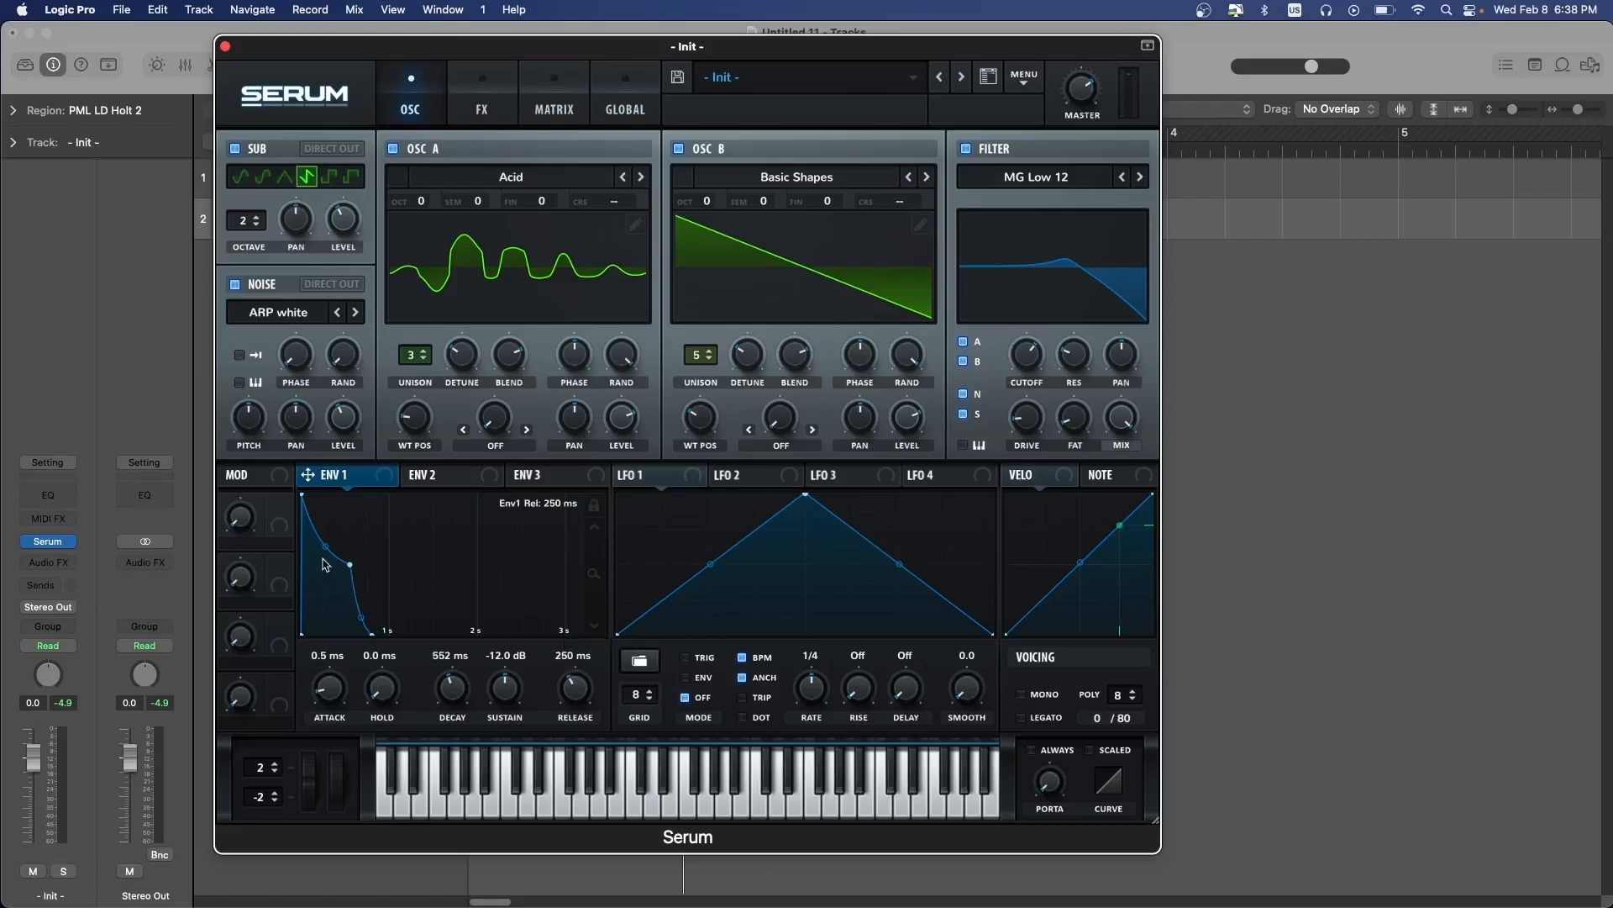
{"action": "left_click_drag", "start_coordinate": [350, 564], "coordinate": [354, 557]}
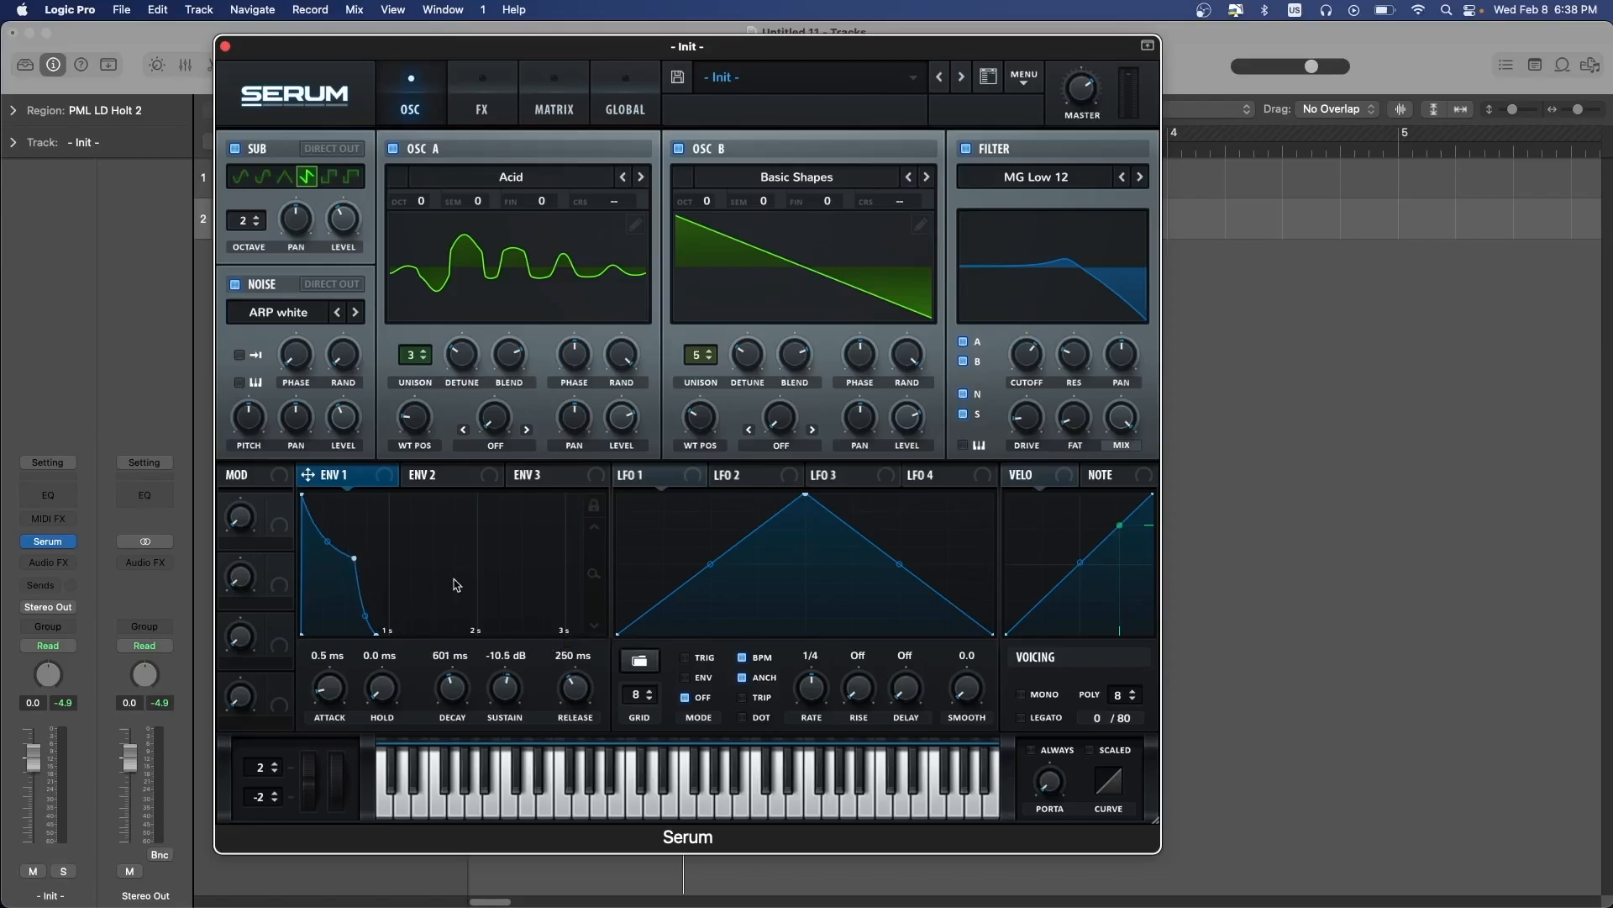
Set envelope 2 to a 188 ms decay and 14.02% sustain, and assign it to the filter cutoff
{"action": "left_click", "coordinate": [444, 474]}
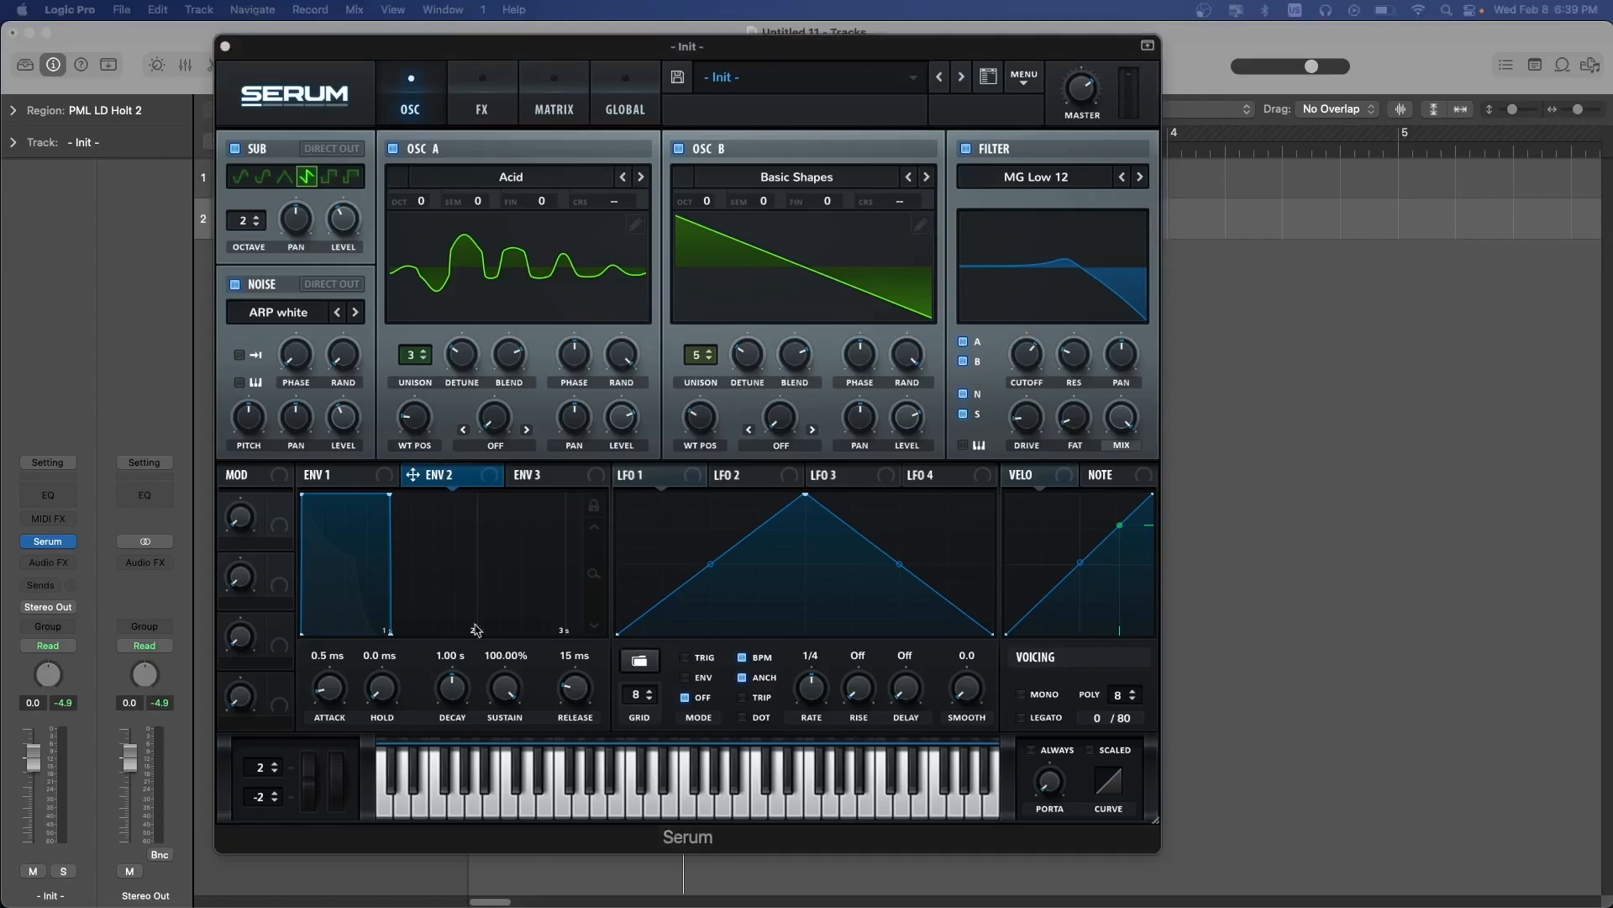
{"action": "left_click_drag", "start_coordinate": [389, 496], "coordinate": [317, 617]}
{"action": "left_click_drag", "start_coordinate": [431, 479], "coordinate": [1028, 374]}
Raise the filter cutoff slightly and play the loop to audition the modulation
{"action": "mouse_move", "coordinate": [1019, 356]}
{"action": "left_mouse_down"}
{"action": "mouse_move", "coordinate": [1020, 374]}
{"action": "mouse_move", "coordinate": [1010, 352]}
{"action": "mouse_move", "coordinate": [1028, 338]}
{"action": "left_mouse_up"}
{"action": "key", "text": "space"}
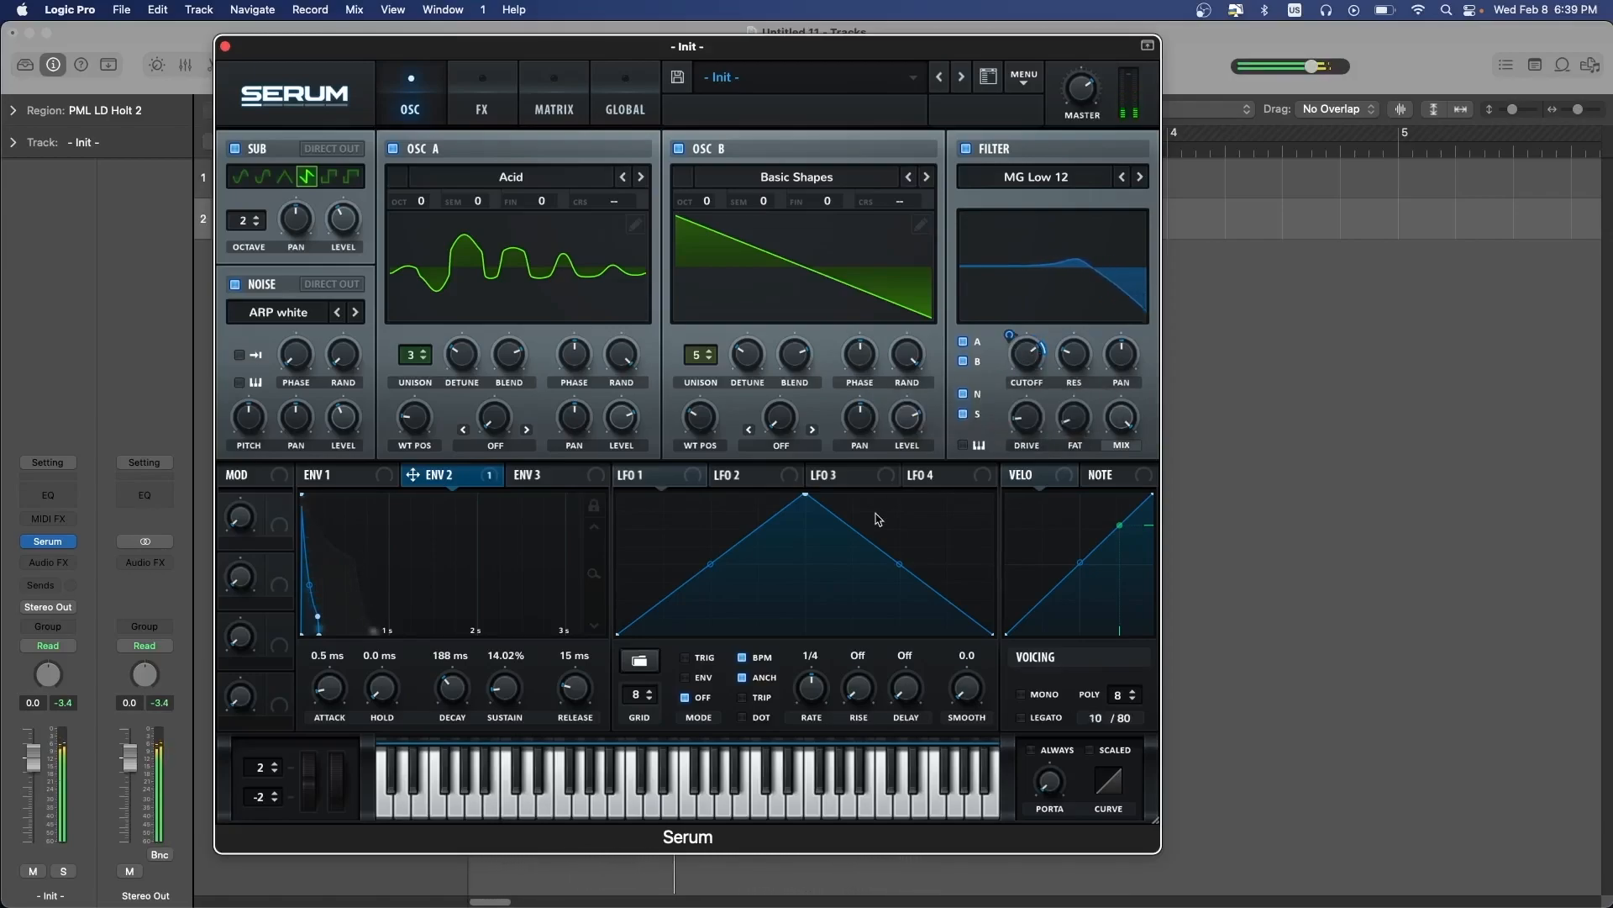
{"action": "left_click", "coordinate": [374, 479]}
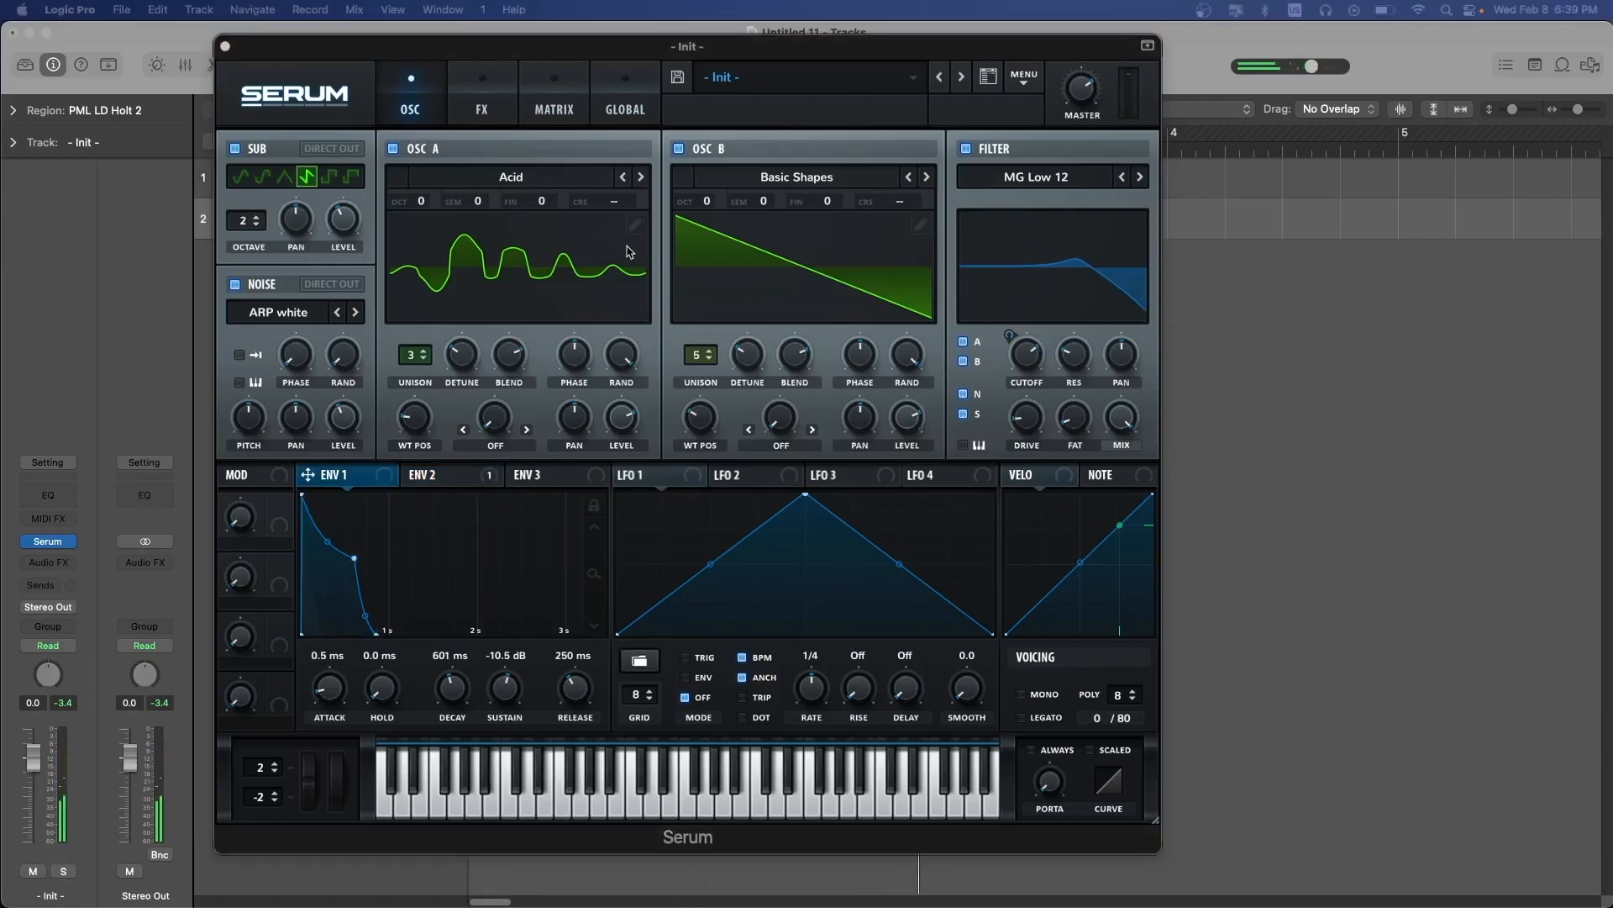
Enable the distortion effect in Downsample mode and lower its mix
{"action": "left_click", "coordinate": [486, 105]}
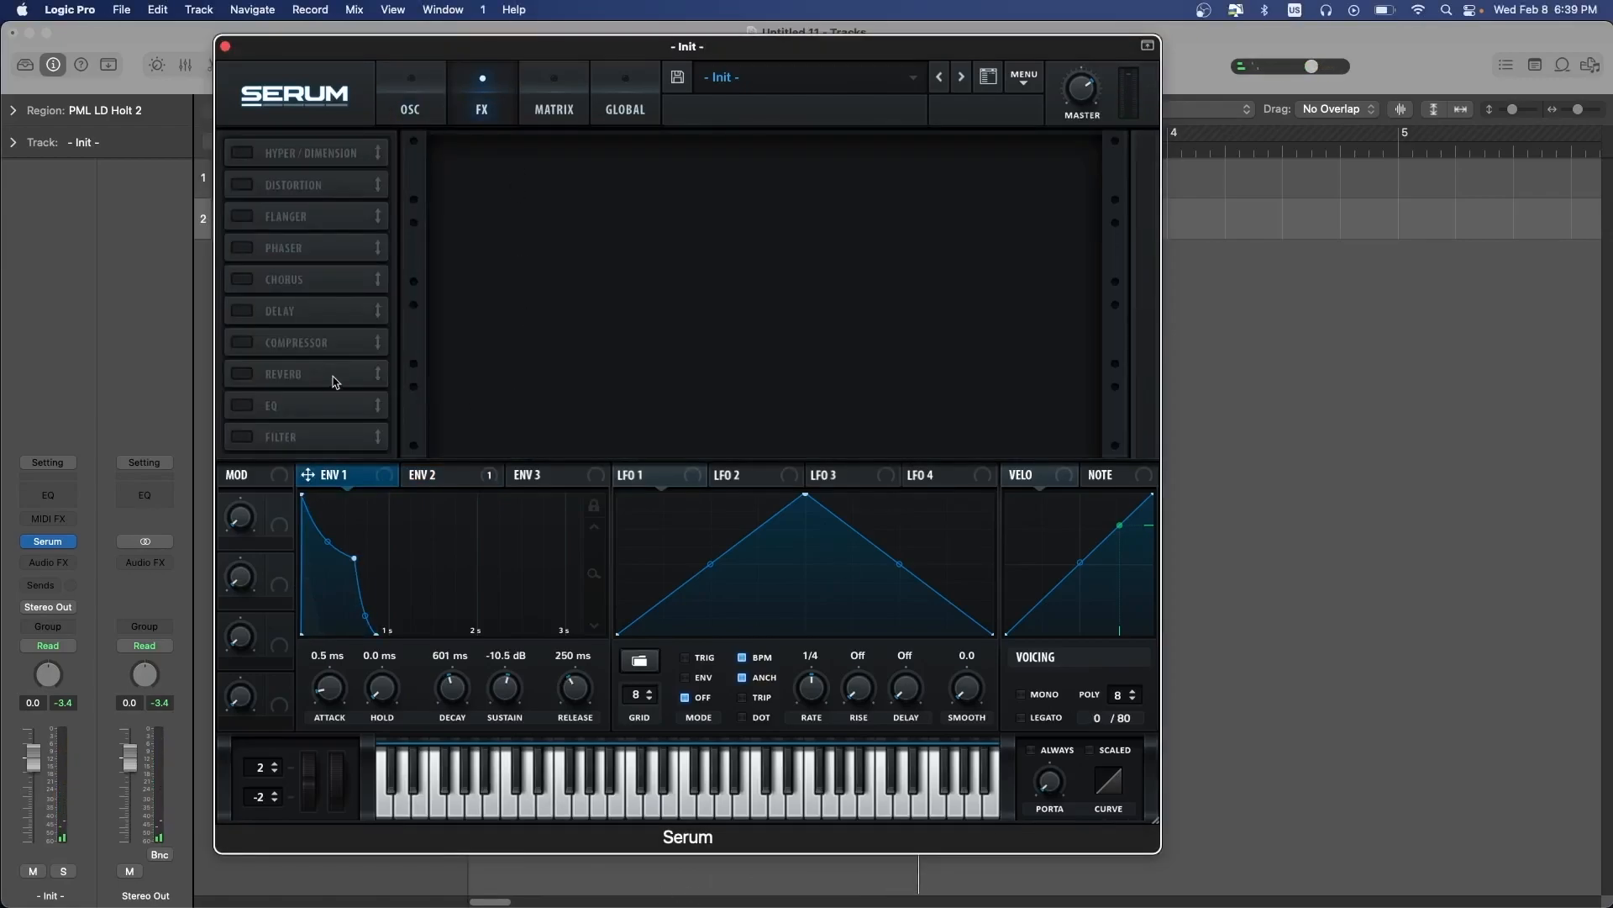
{"action": "left_click", "coordinate": [243, 186]}
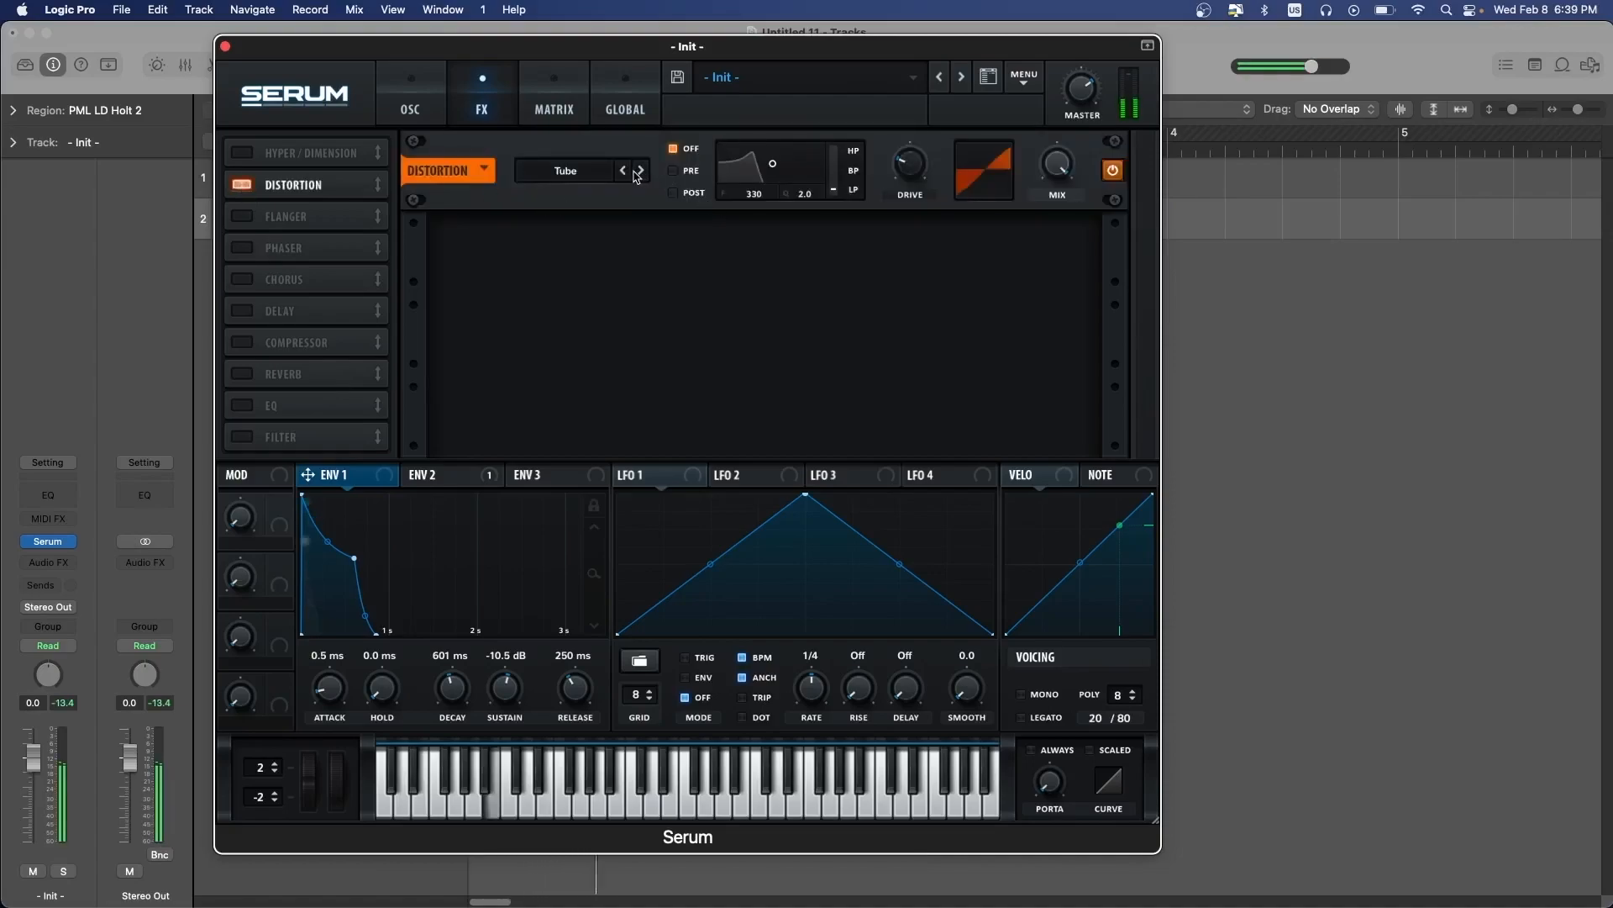
{"action": "left_click", "coordinate": [578, 173]}
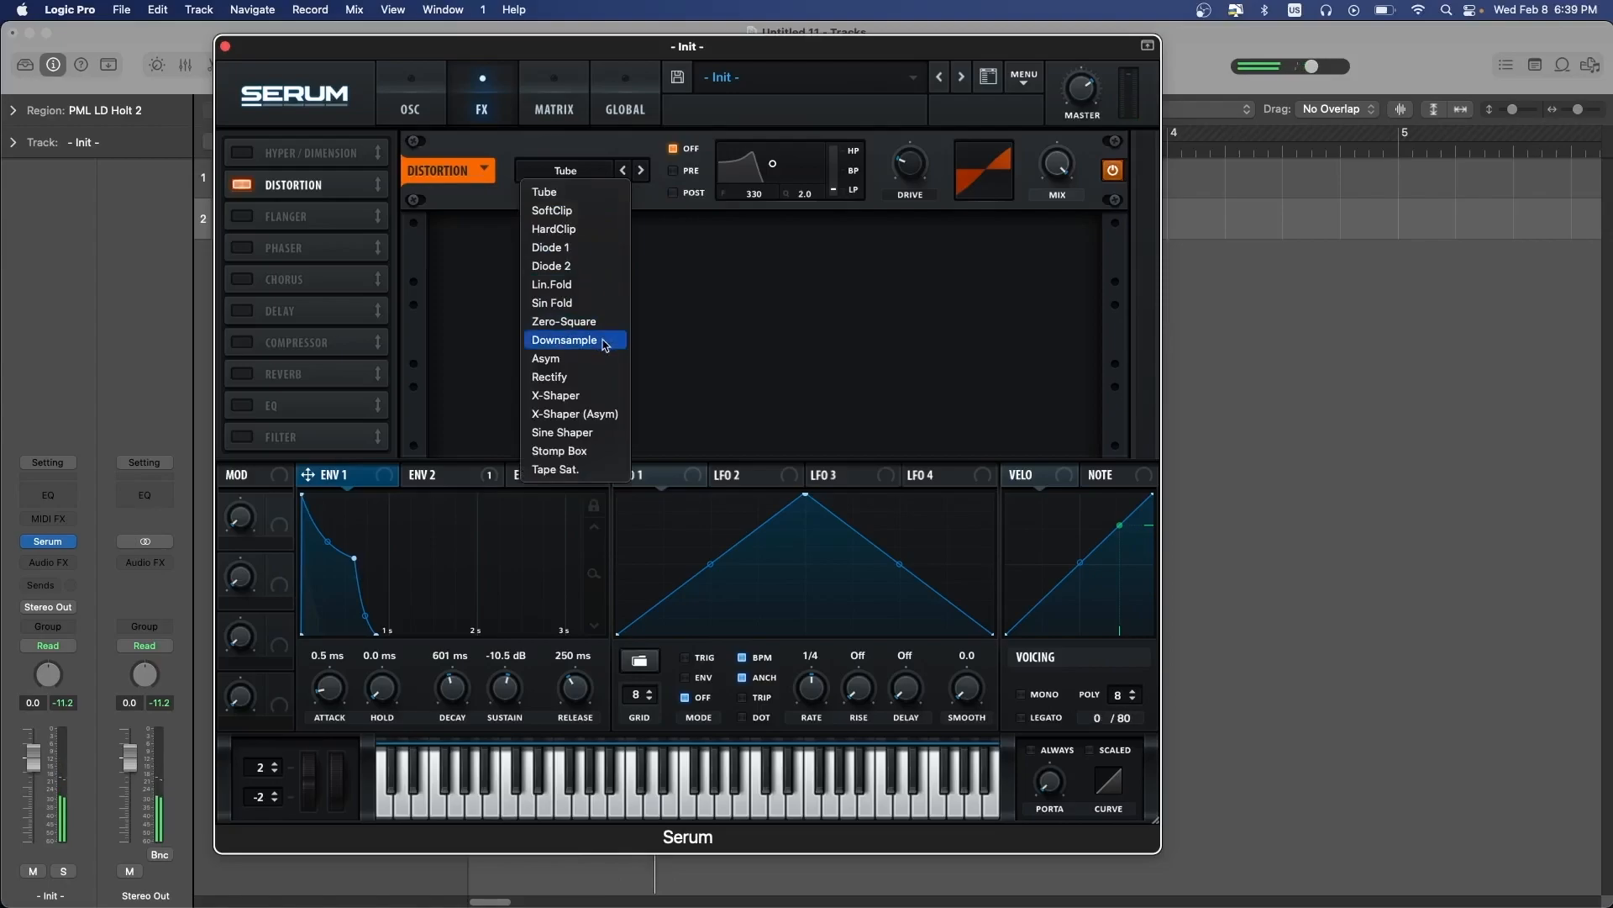
{"action": "left_click", "coordinate": [602, 341]}
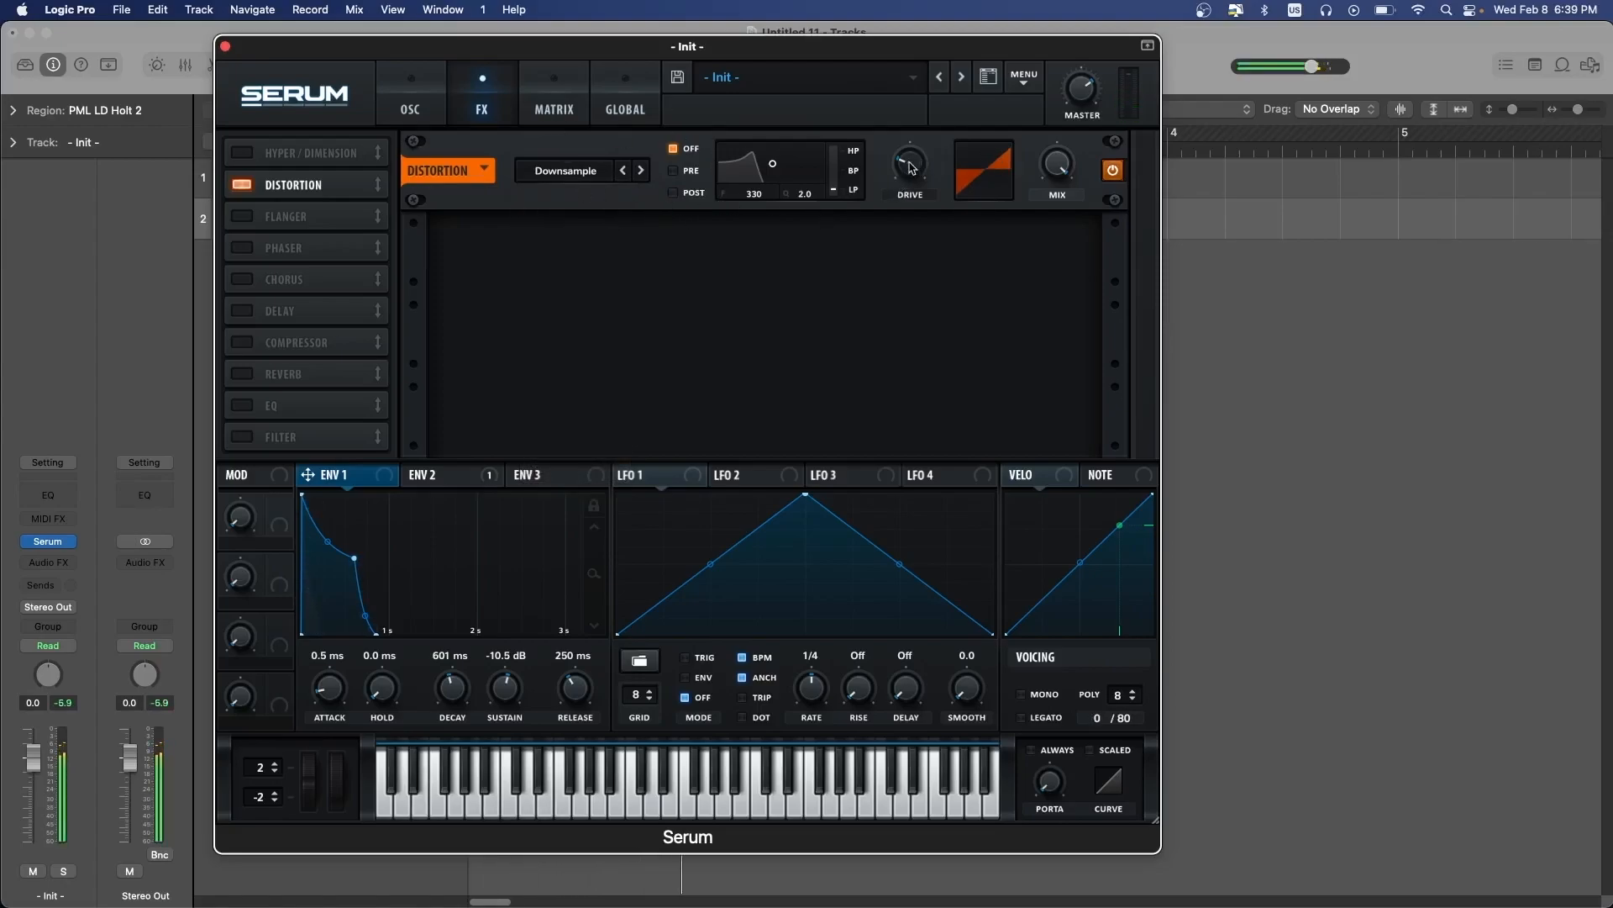
{"action": "mouse_move", "coordinate": [904, 165]}
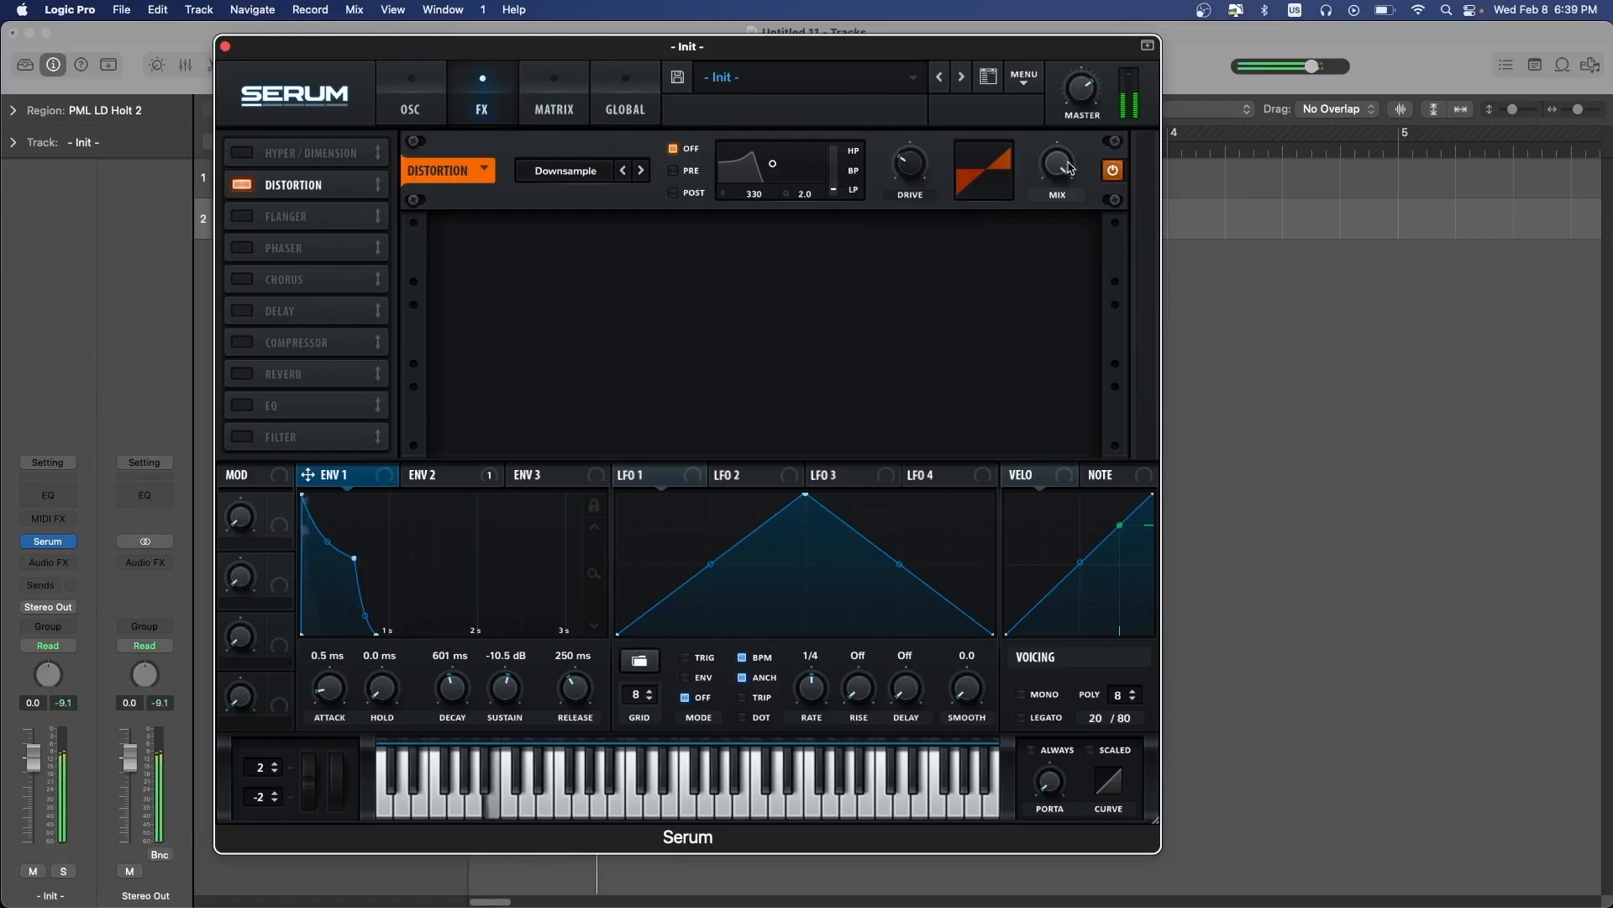
{"action": "left_click_drag", "start_coordinate": [1046, 167], "coordinate": [1033, 289]}
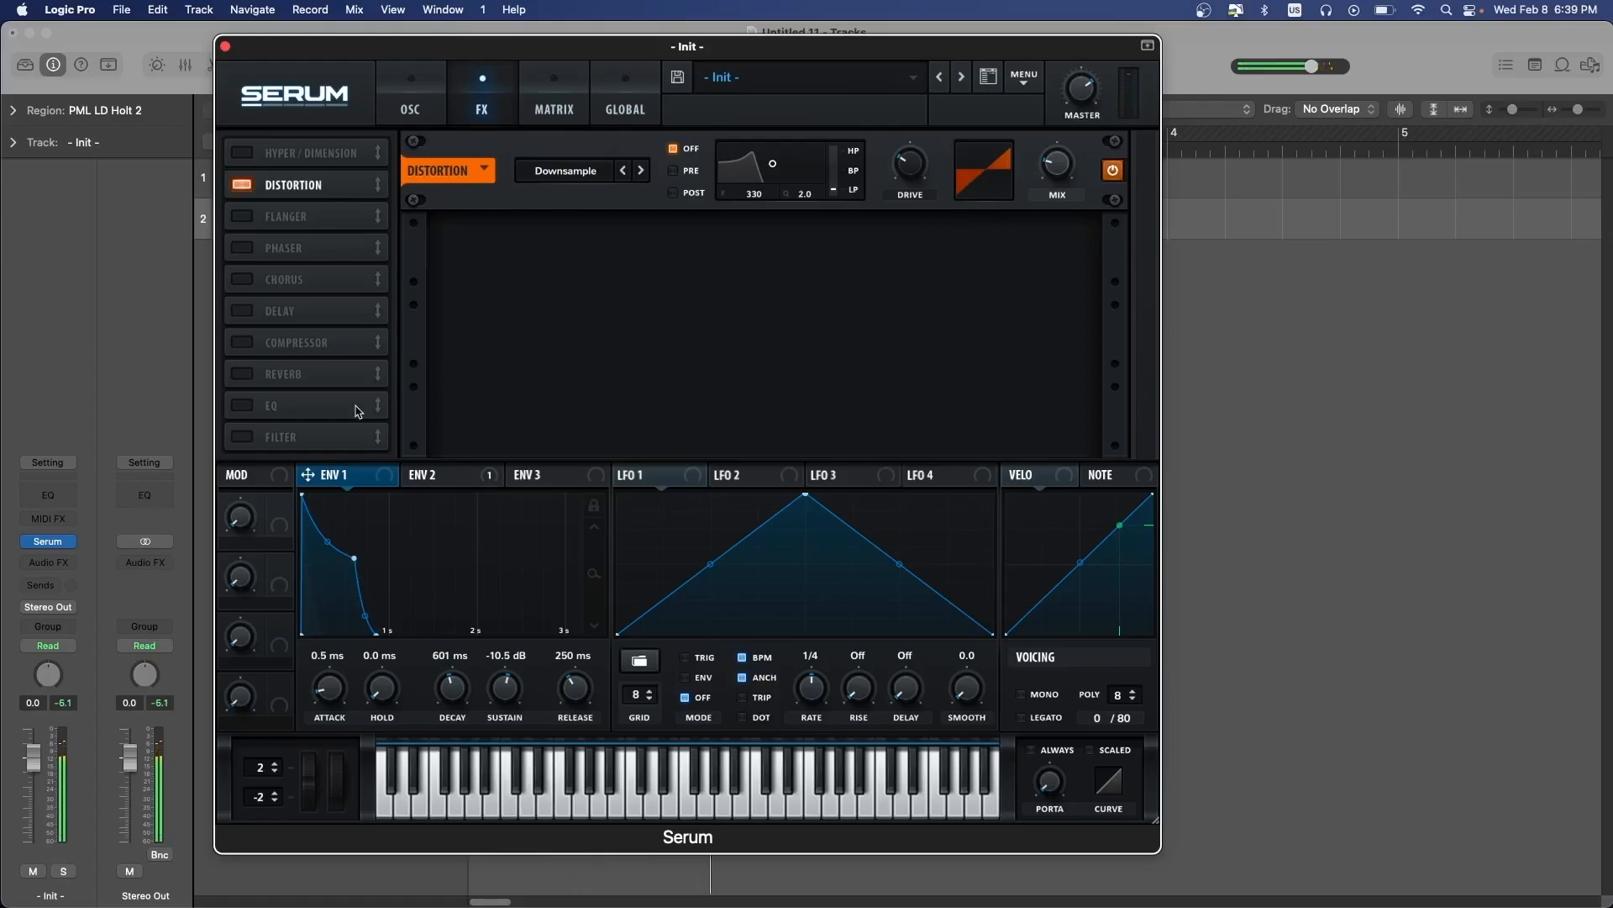
Enable delay and reverb and order the effects chain as distortion, delay, reverb
{"action": "left_click_drag", "start_coordinate": [331, 189], "coordinate": [330, 128]}
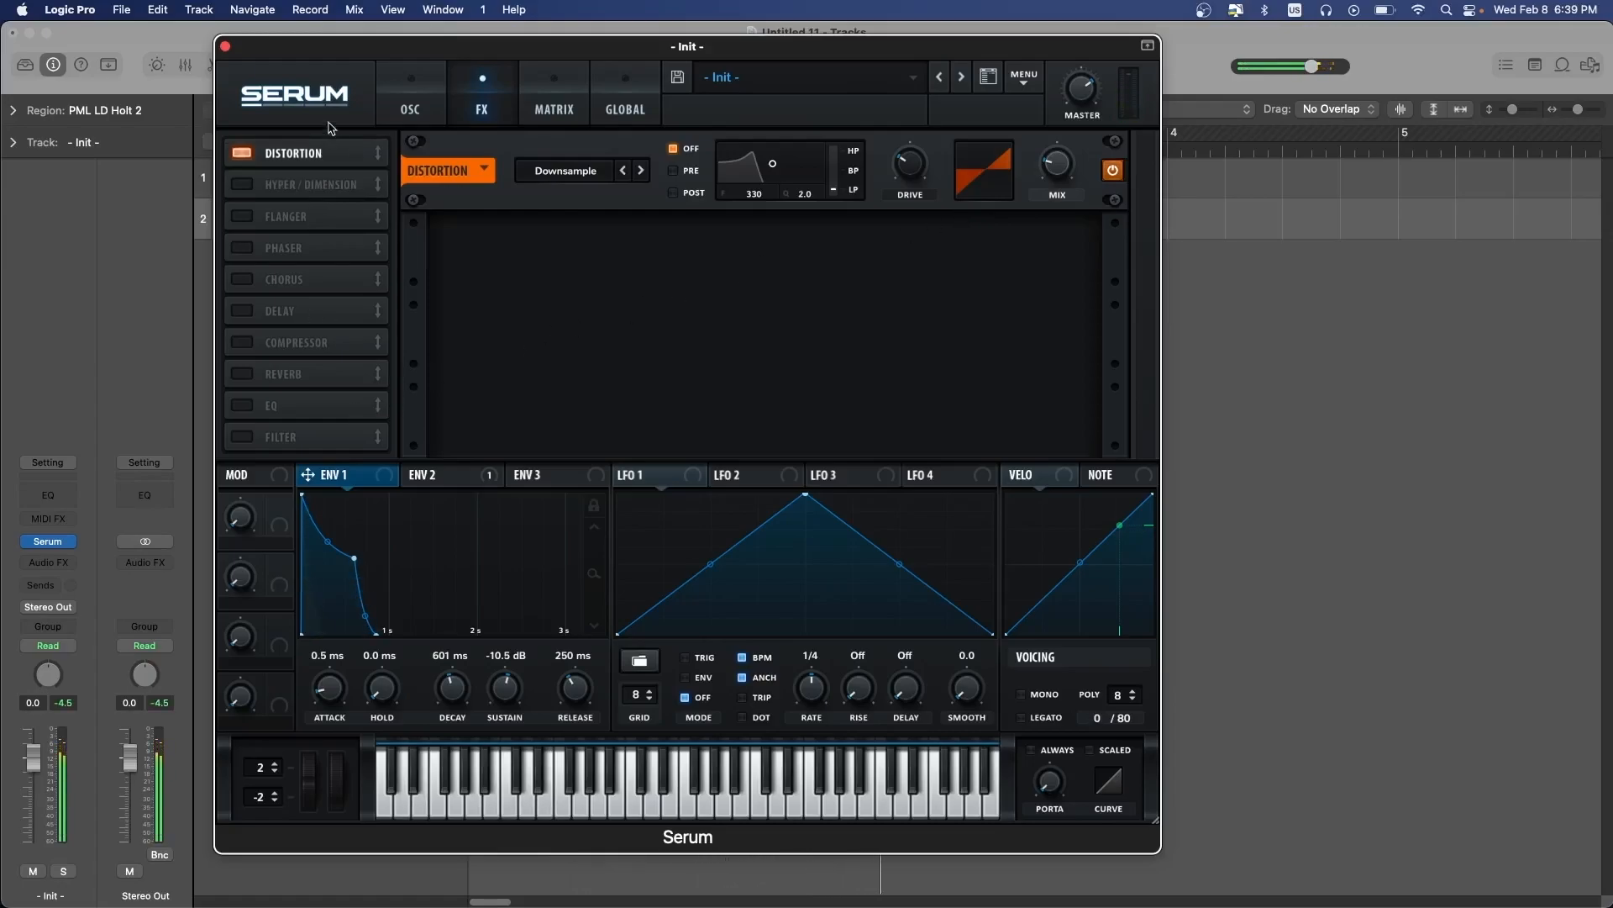
{"action": "left_click", "coordinate": [273, 312]}
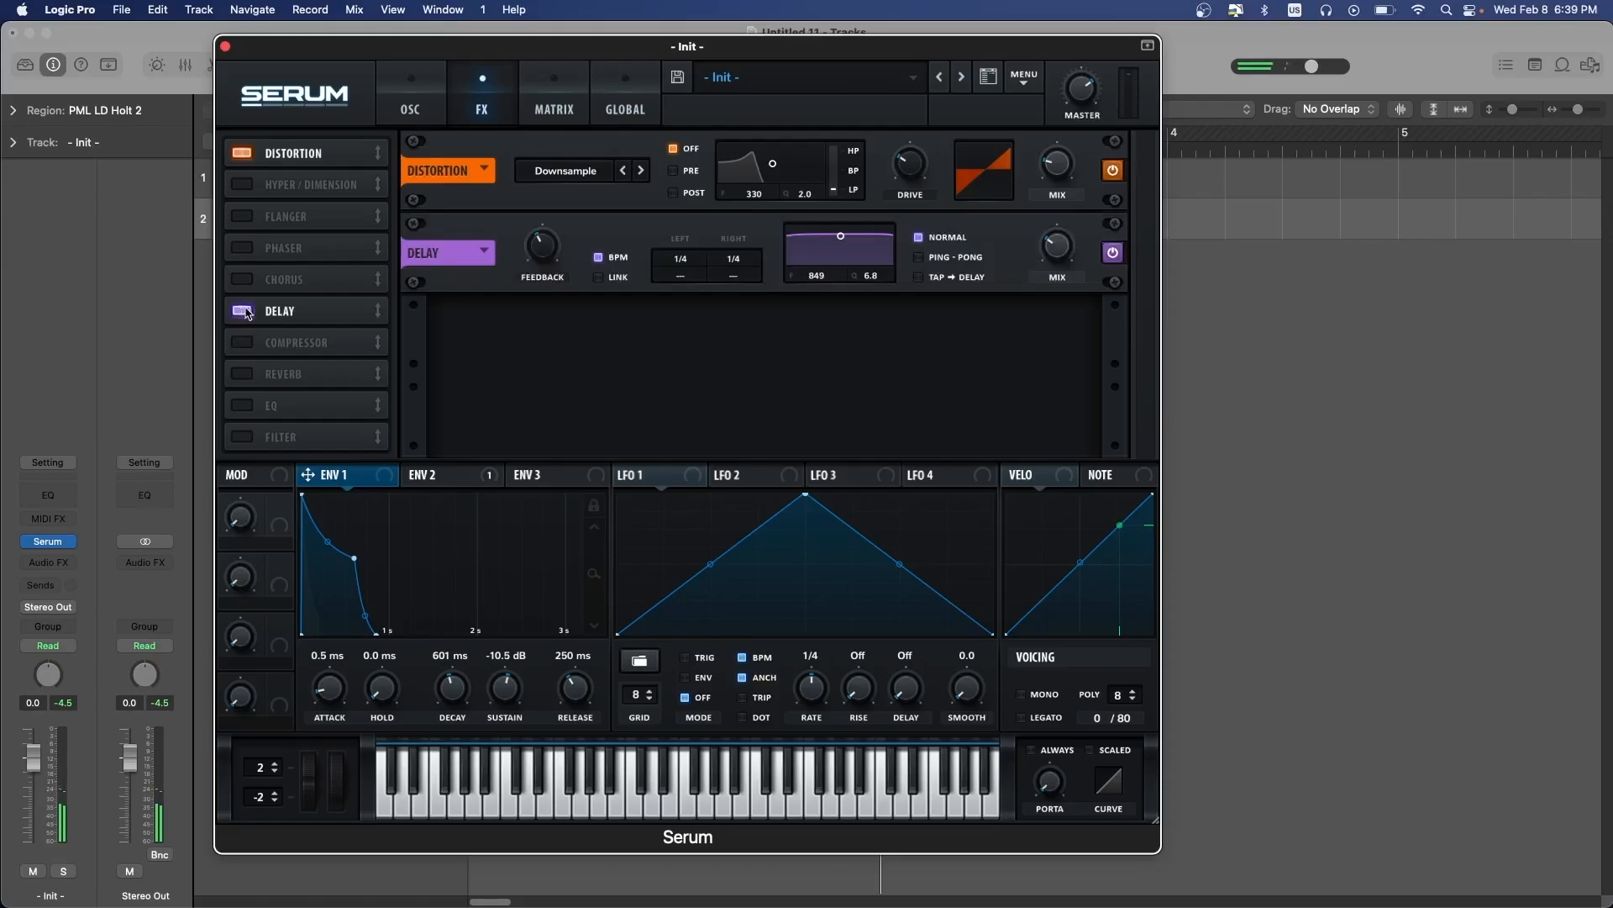
{"action": "left_click", "coordinate": [267, 375]}
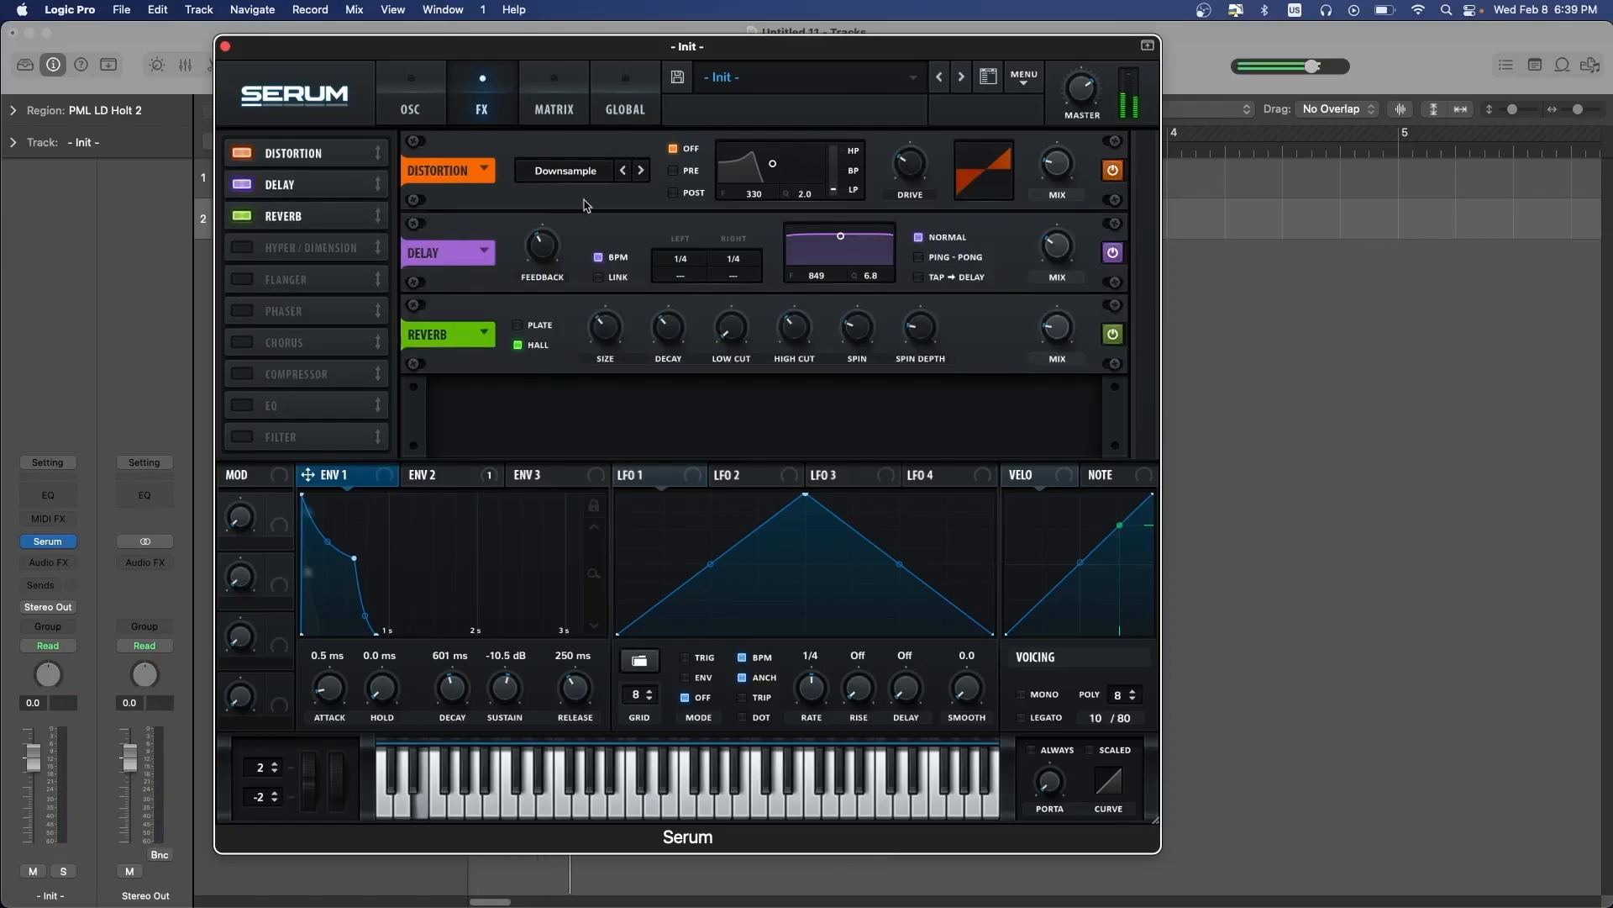
Set the delay to ping-pong with a 1/2 right time, a filter at 1041 with width 0.8, and a higher mix
{"action": "left_click_drag", "start_coordinate": [841, 236], "coordinate": [846, 270]}
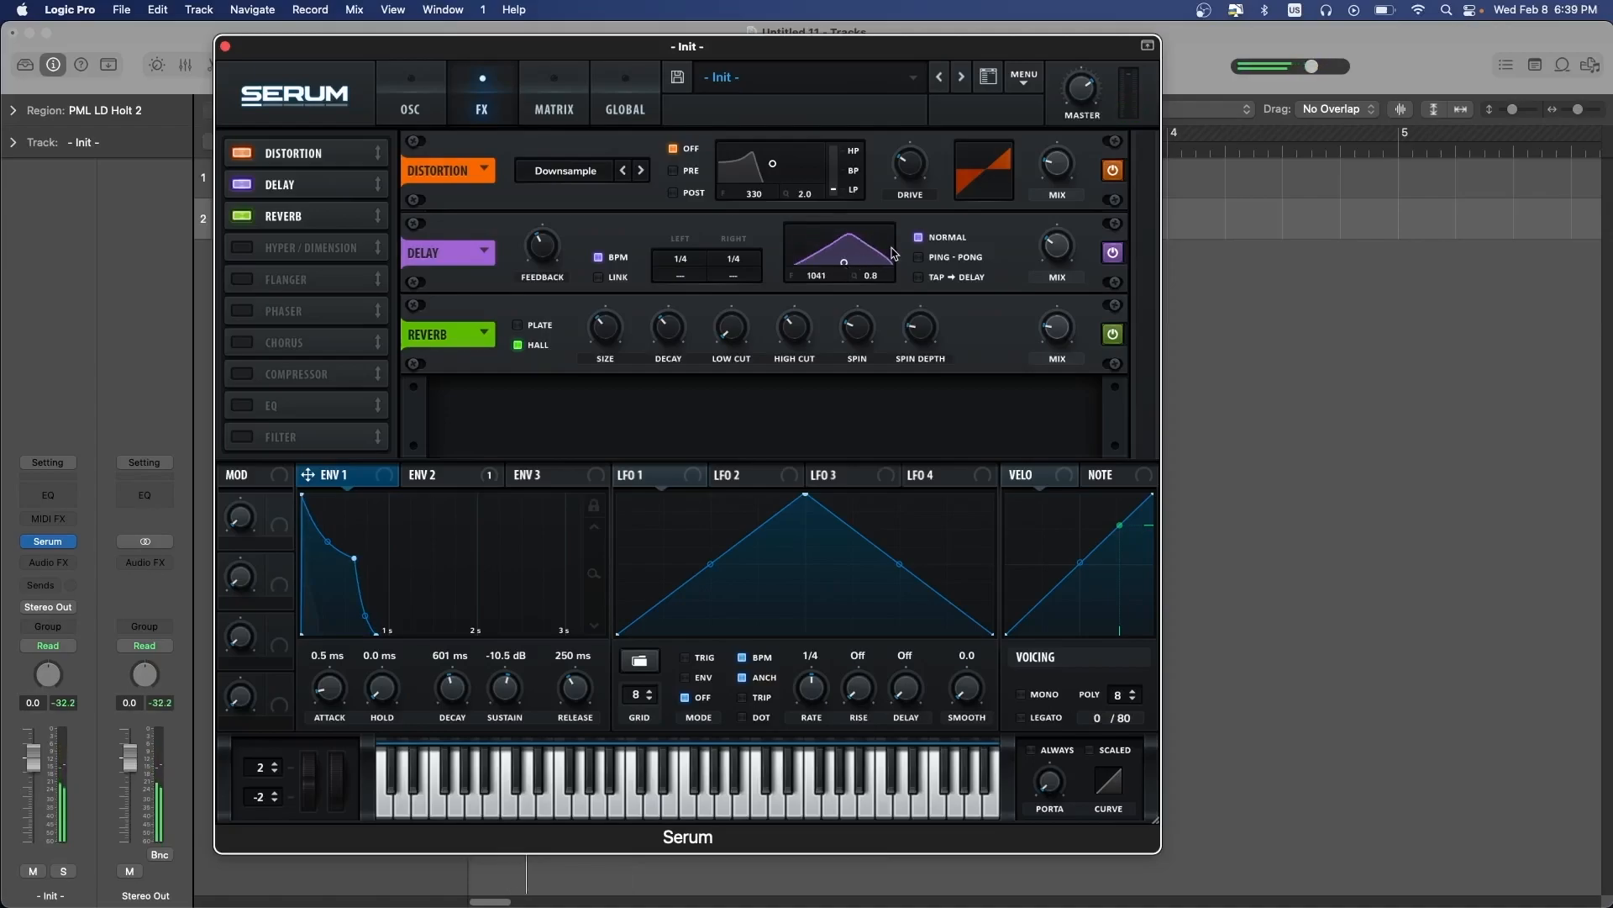
{"action": "left_click", "coordinate": [917, 258]}
{"action": "left_click_drag", "start_coordinate": [1045, 240], "coordinate": [1047, 220]}
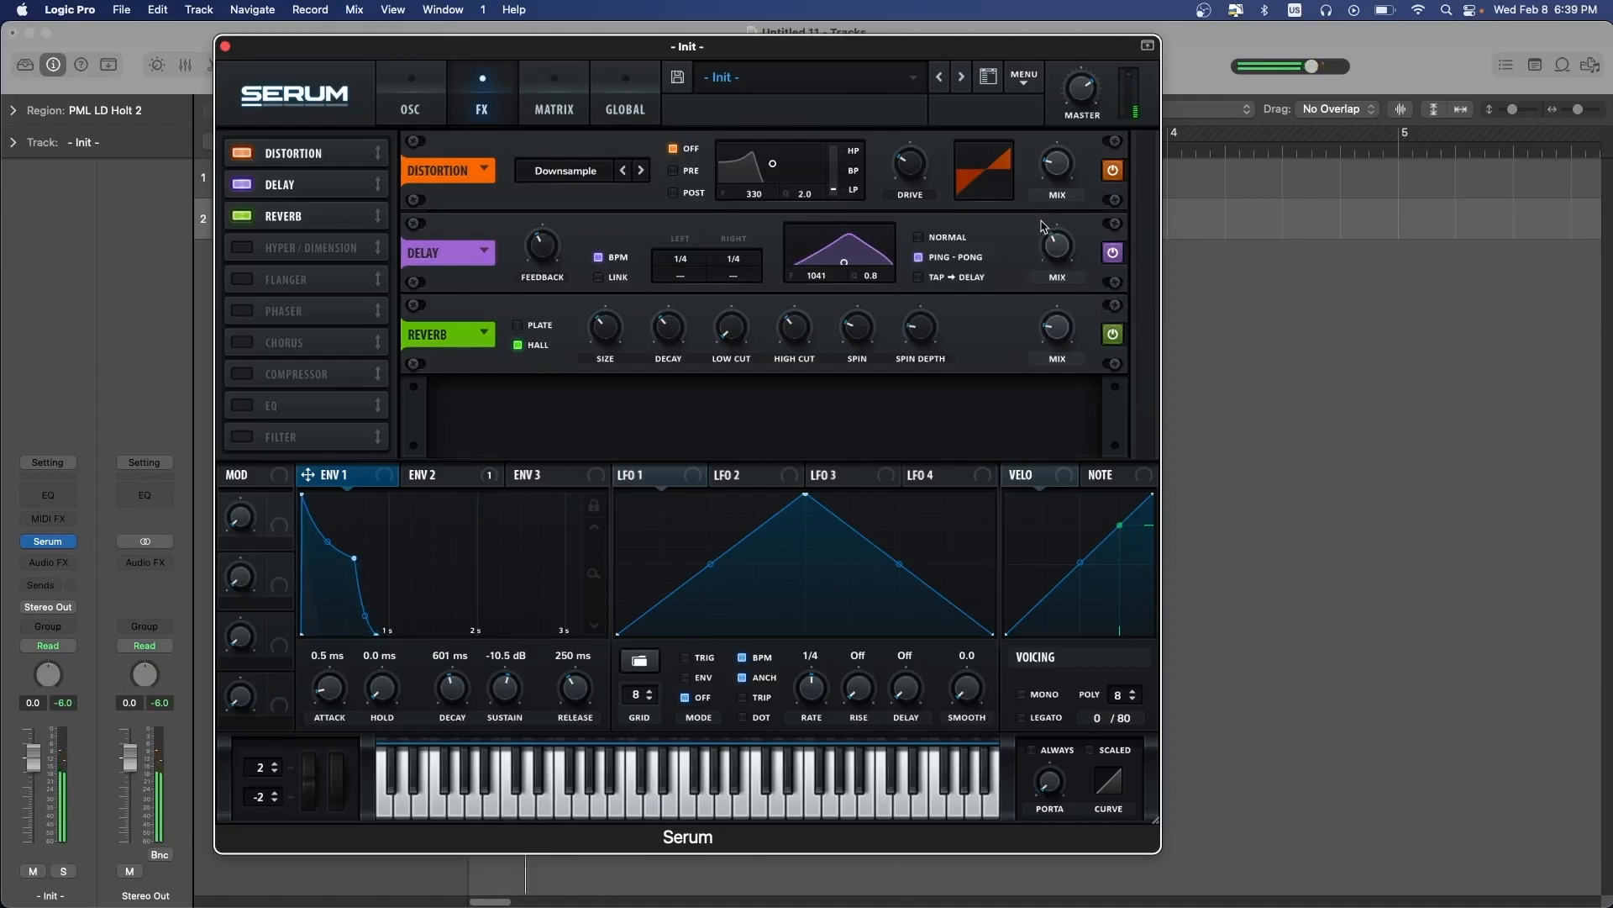
{"action": "left_click_drag", "start_coordinate": [759, 268], "coordinate": [759, 249]}
{"action": "mouse_move", "coordinate": [523, 250]}
Increase the reverb's mix, low cut and decay
{"action": "left_click_drag", "start_coordinate": [1057, 327], "coordinate": [1062, 276]}
{"action": "mouse_move", "coordinate": [743, 334]}
{"action": "left_click_drag", "start_coordinate": [743, 334], "coordinate": [740, 259]}
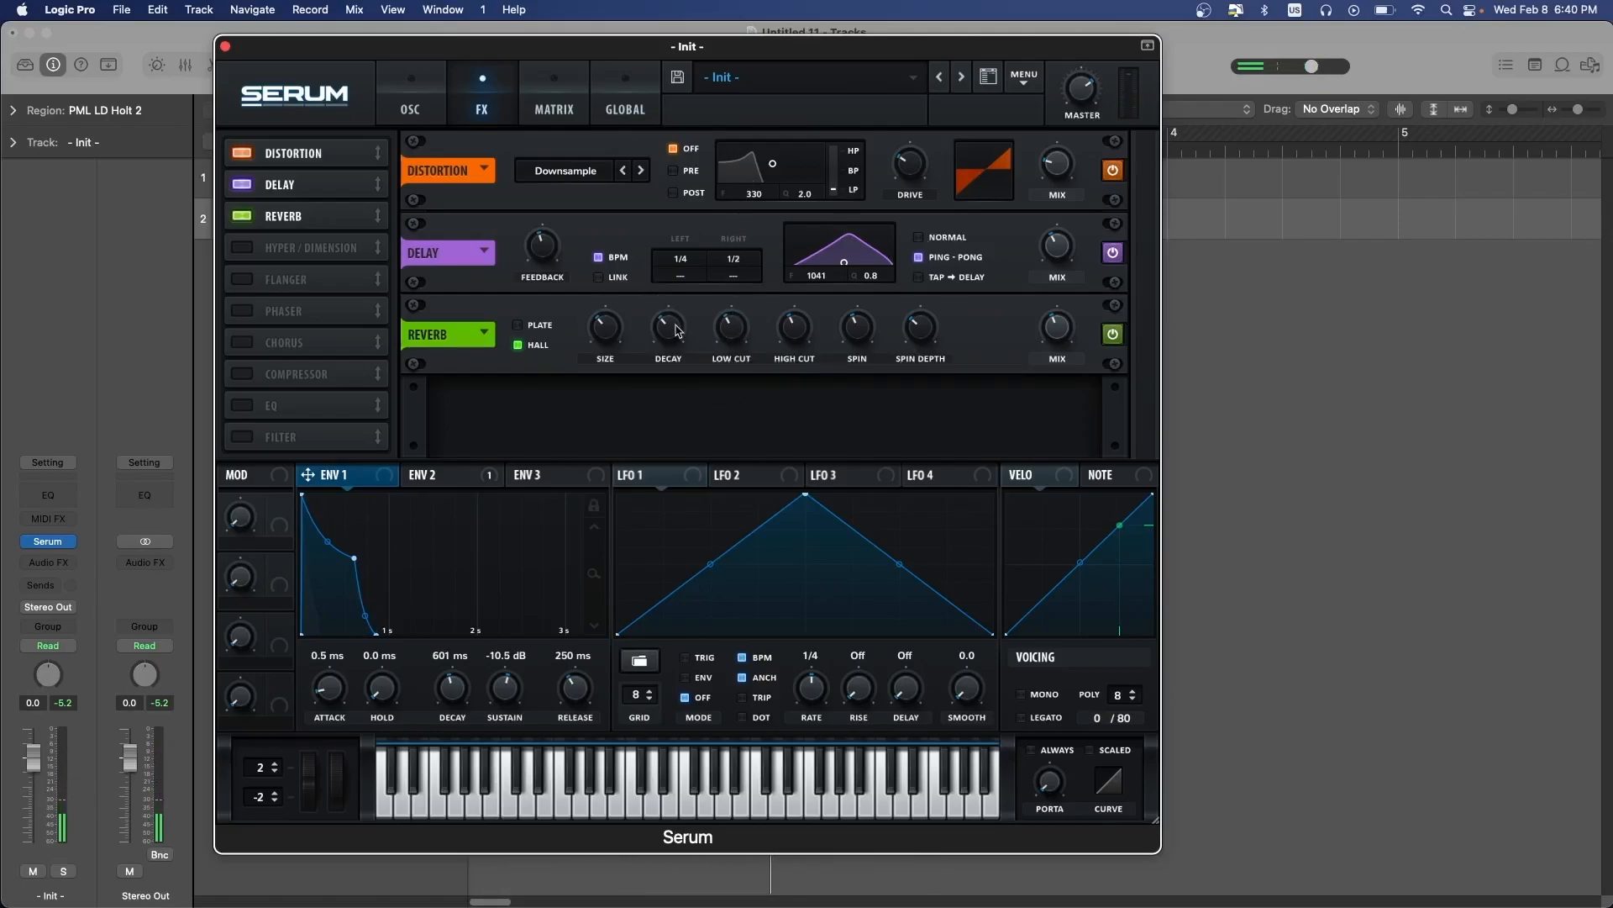
{"action": "left_click_drag", "start_coordinate": [681, 331], "coordinate": [675, 318]}
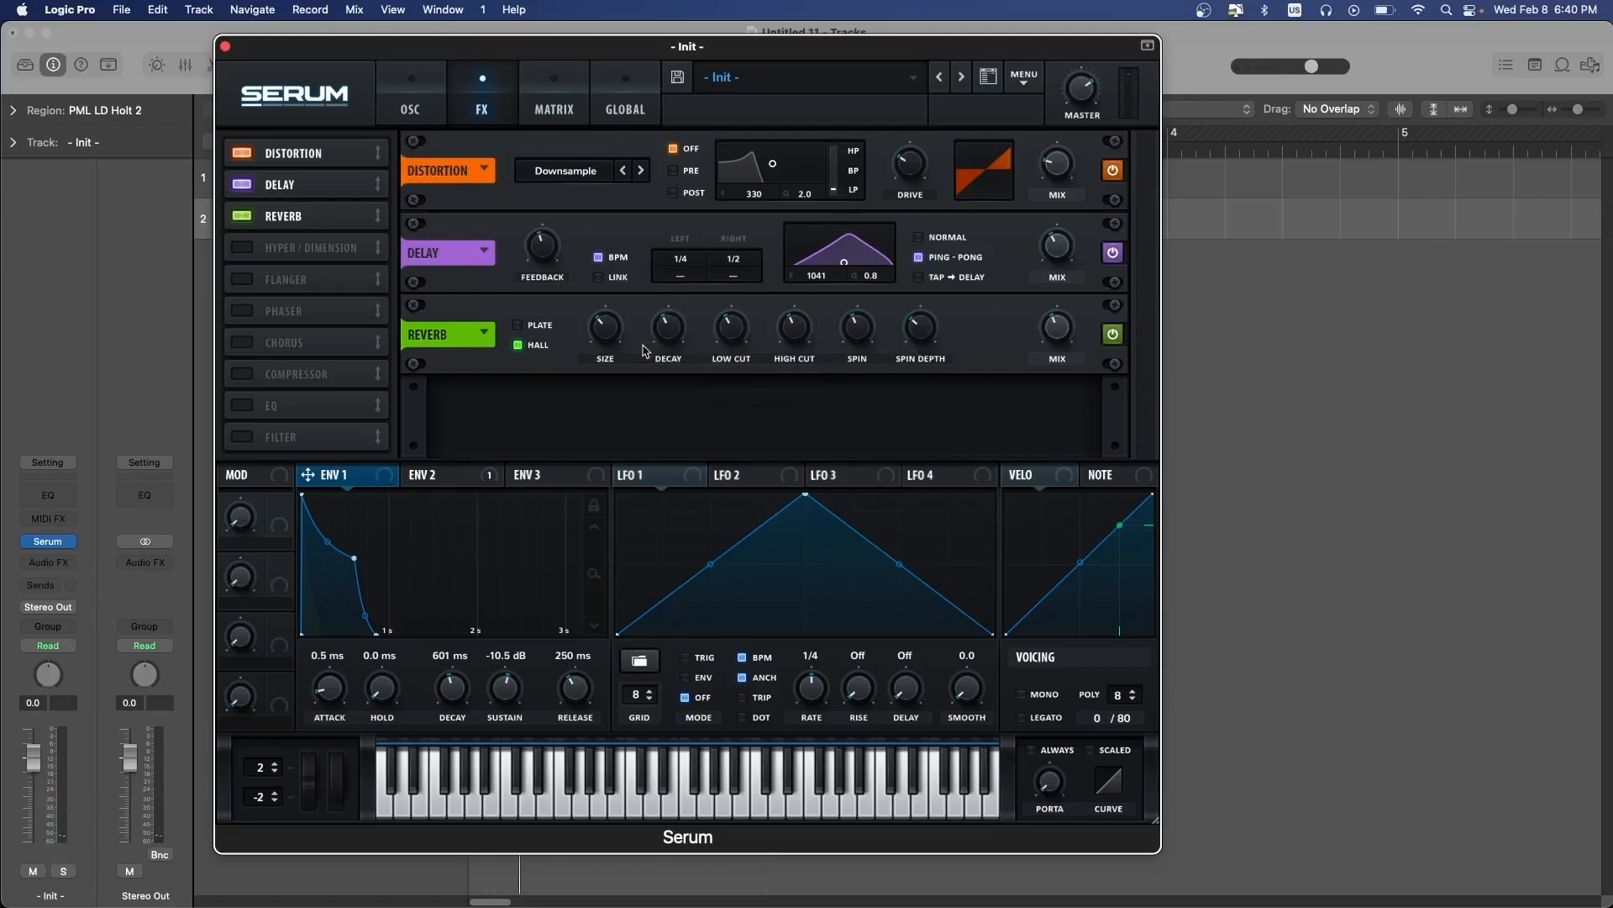
{"action": "mouse_move", "coordinate": [616, 328]}
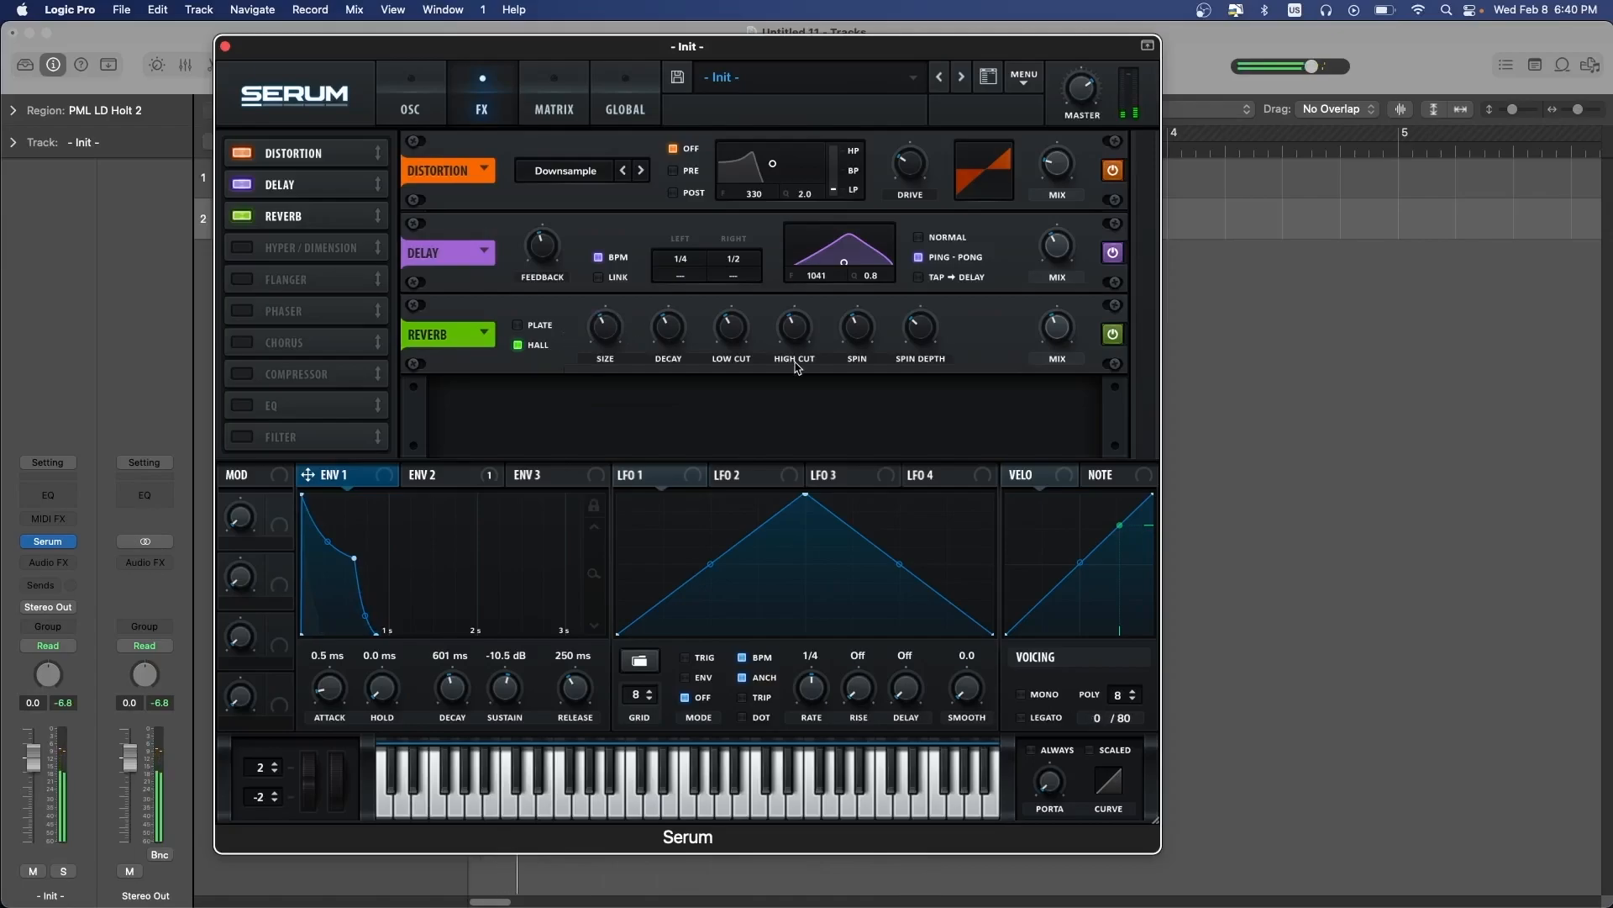
{"action": "mouse_move", "coordinate": [1072, 331]}
{"action": "left_click", "coordinate": [556, 105]}
{"action": "left_click", "coordinate": [501, 102]}
{"action": "left_click", "coordinate": [408, 99]}
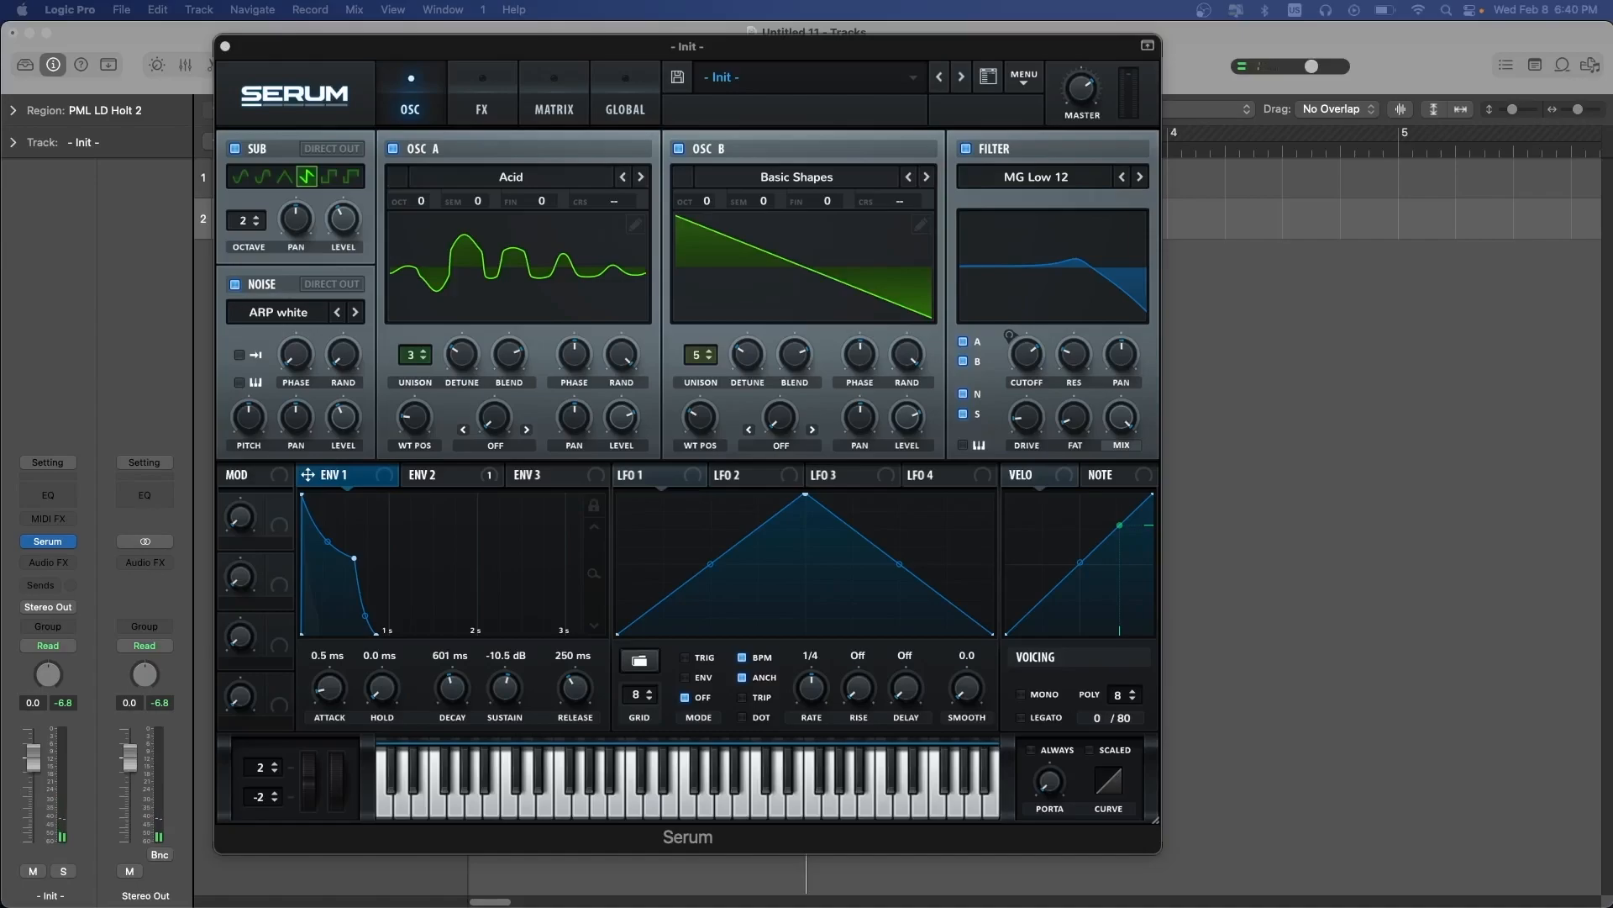
Close the synth window, mute the -Init- track and play the unmuted PML LD Holt track as reference
{"action": "left_click", "coordinate": [225, 48]}
{"action": "left_click", "coordinate": [268, 226]}
{"action": "key", "text": "space"}
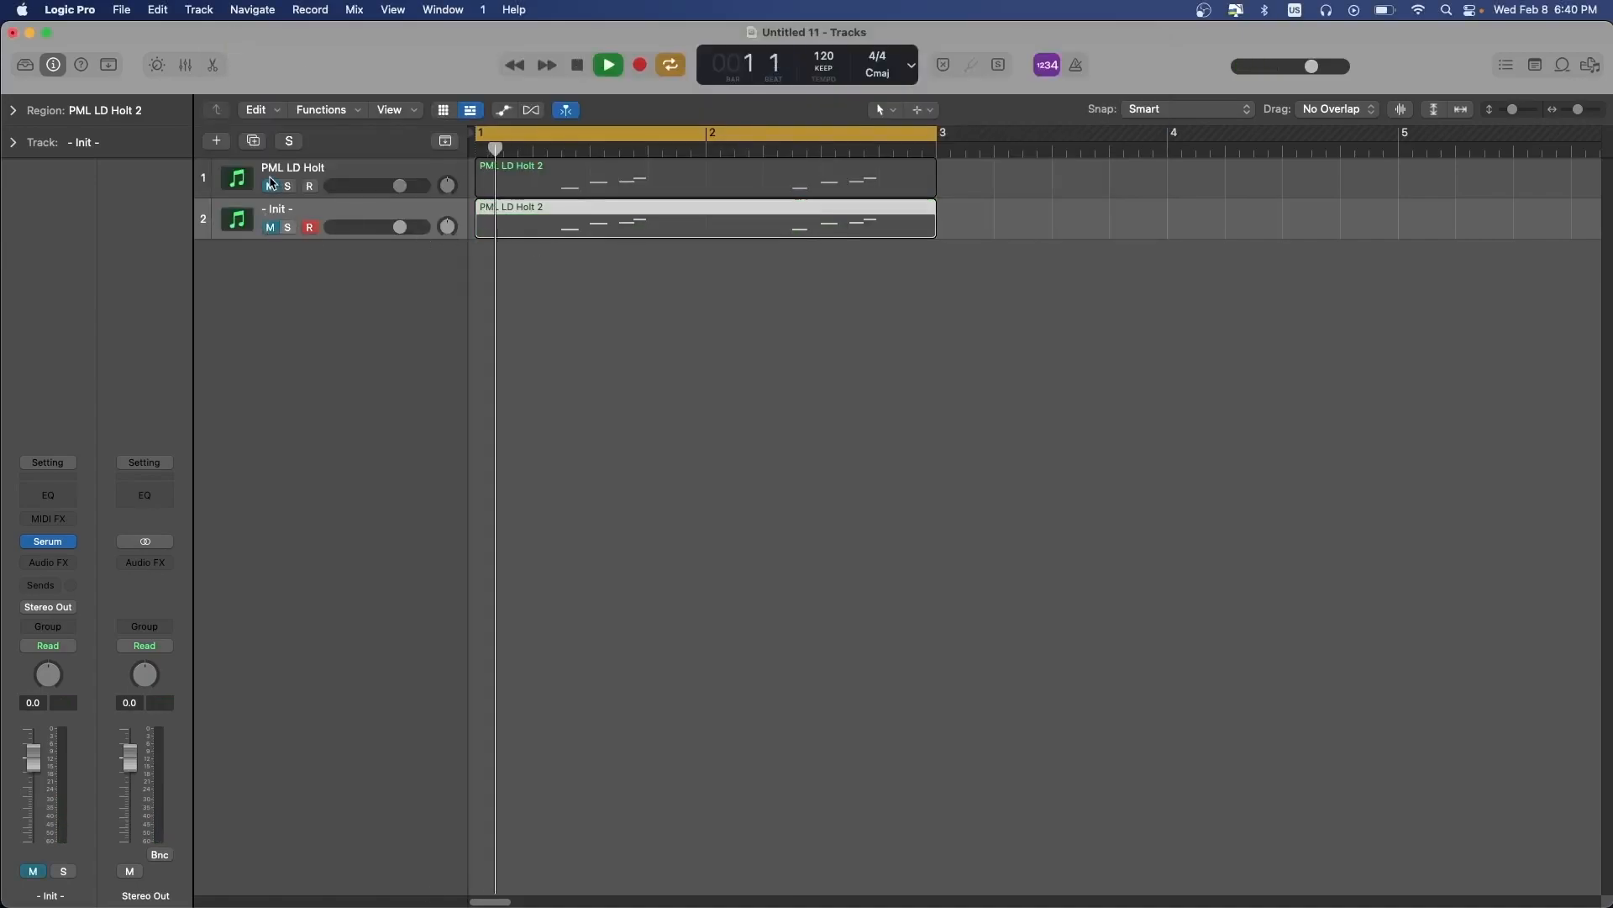
{"action": "left_click", "coordinate": [273, 185]}
{"action": "key", "text": "space"}
{"action": "key", "text": "space"}
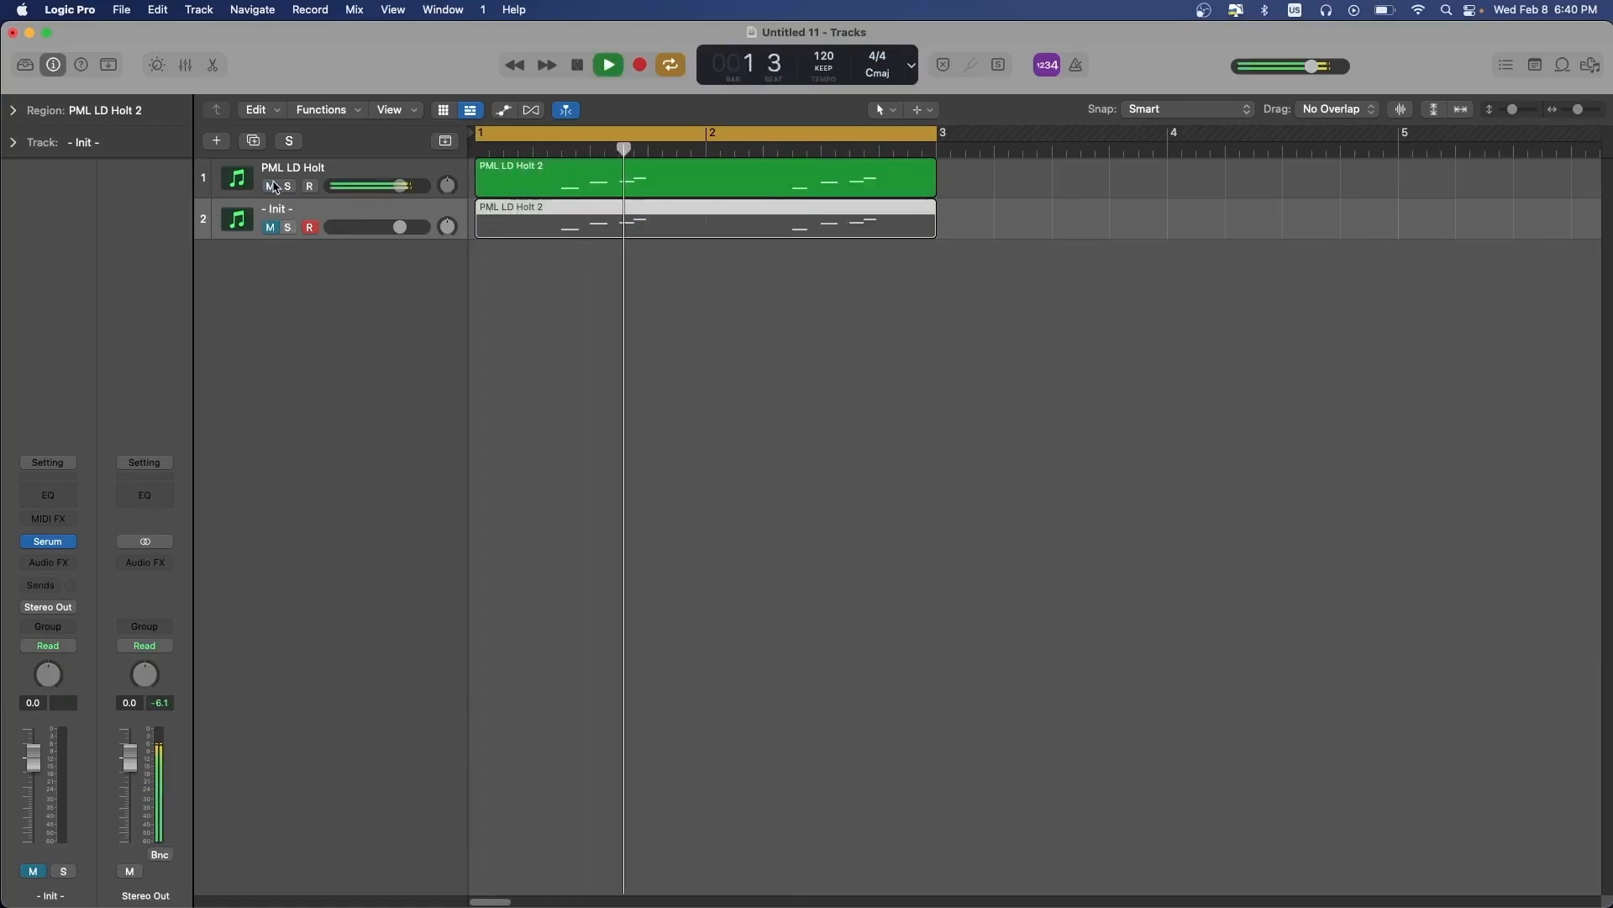
{"action": "key", "text": "space"}
Mute the PML LD Holt track, unmute the -Init- track and play the recreated sound for comparison
{"action": "left_click", "coordinate": [271, 186]}
{"action": "left_click", "coordinate": [269, 227]}
{"action": "key", "text": "space"}
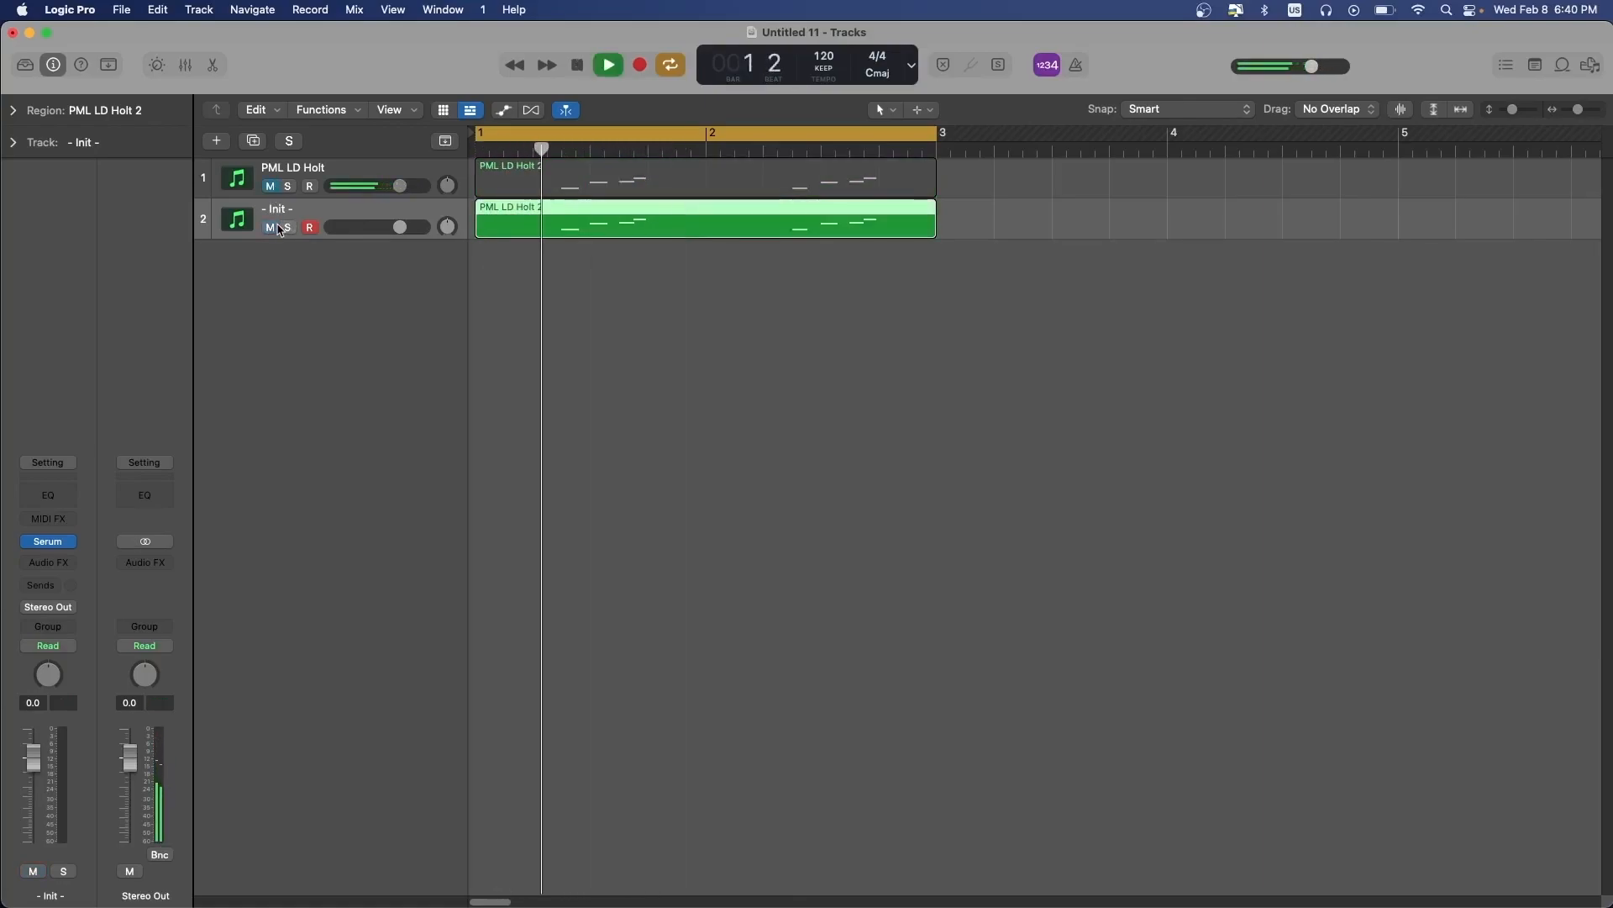
{"action": "key", "text": "space"}
Reopen the synth on the -Init- track and raise the filter cutoff to about 4235 Hz during playback
{"action": "left_click", "coordinate": [49, 540]}
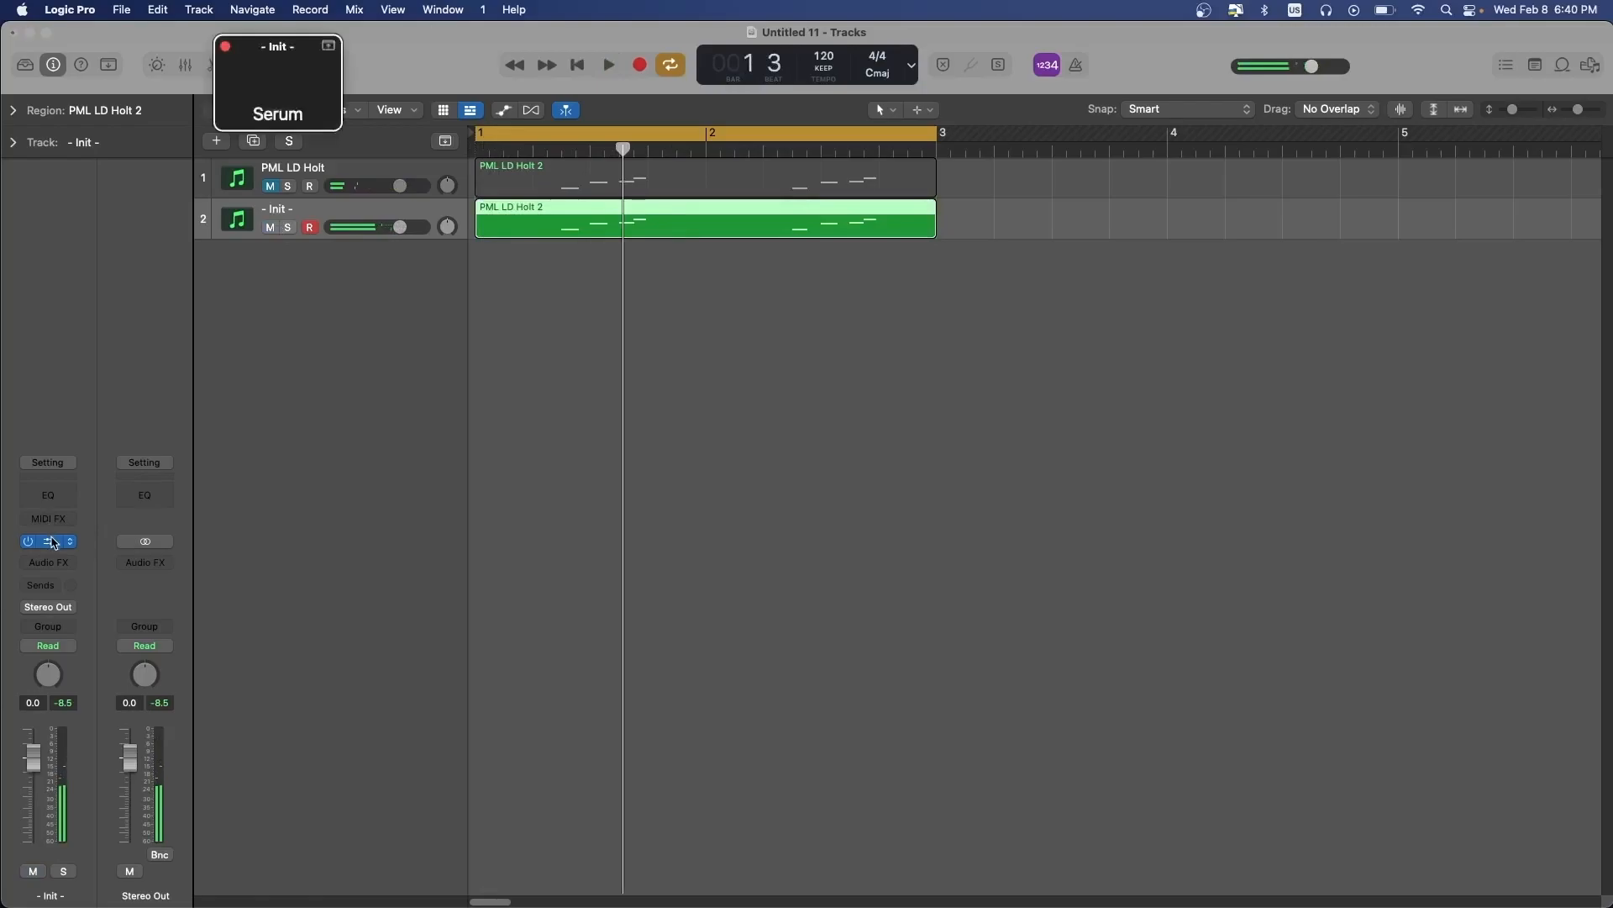
{"action": "mouse_move", "coordinate": [1093, 87]}
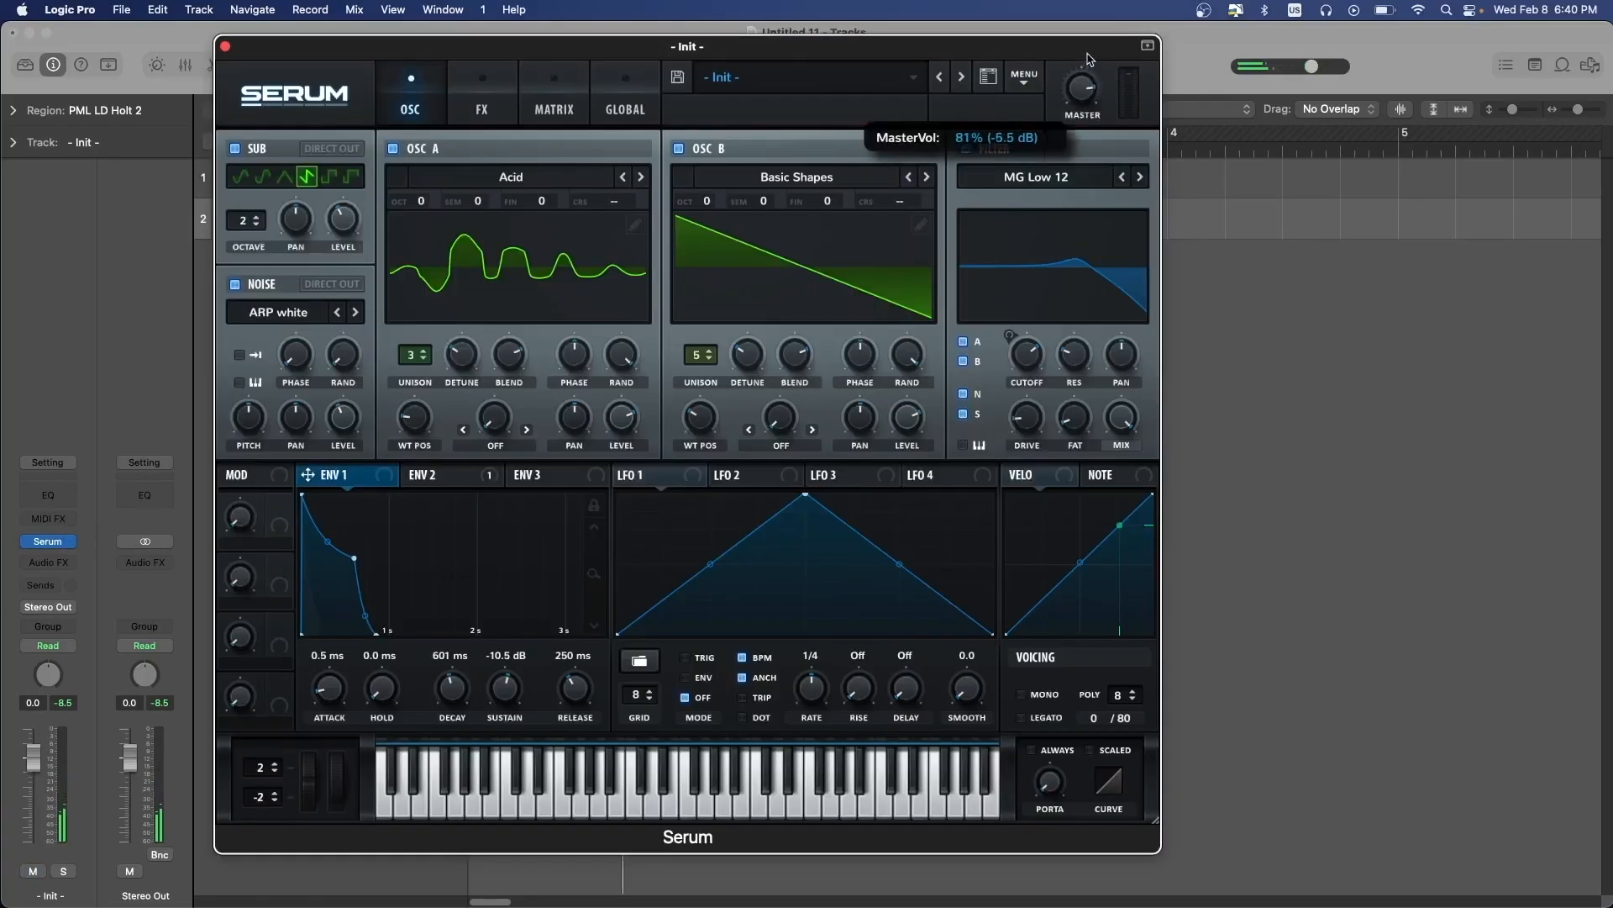
{"action": "key", "text": "space"}
{"action": "left_click_drag", "start_coordinate": [1022, 357], "coordinate": [1023, 341]}
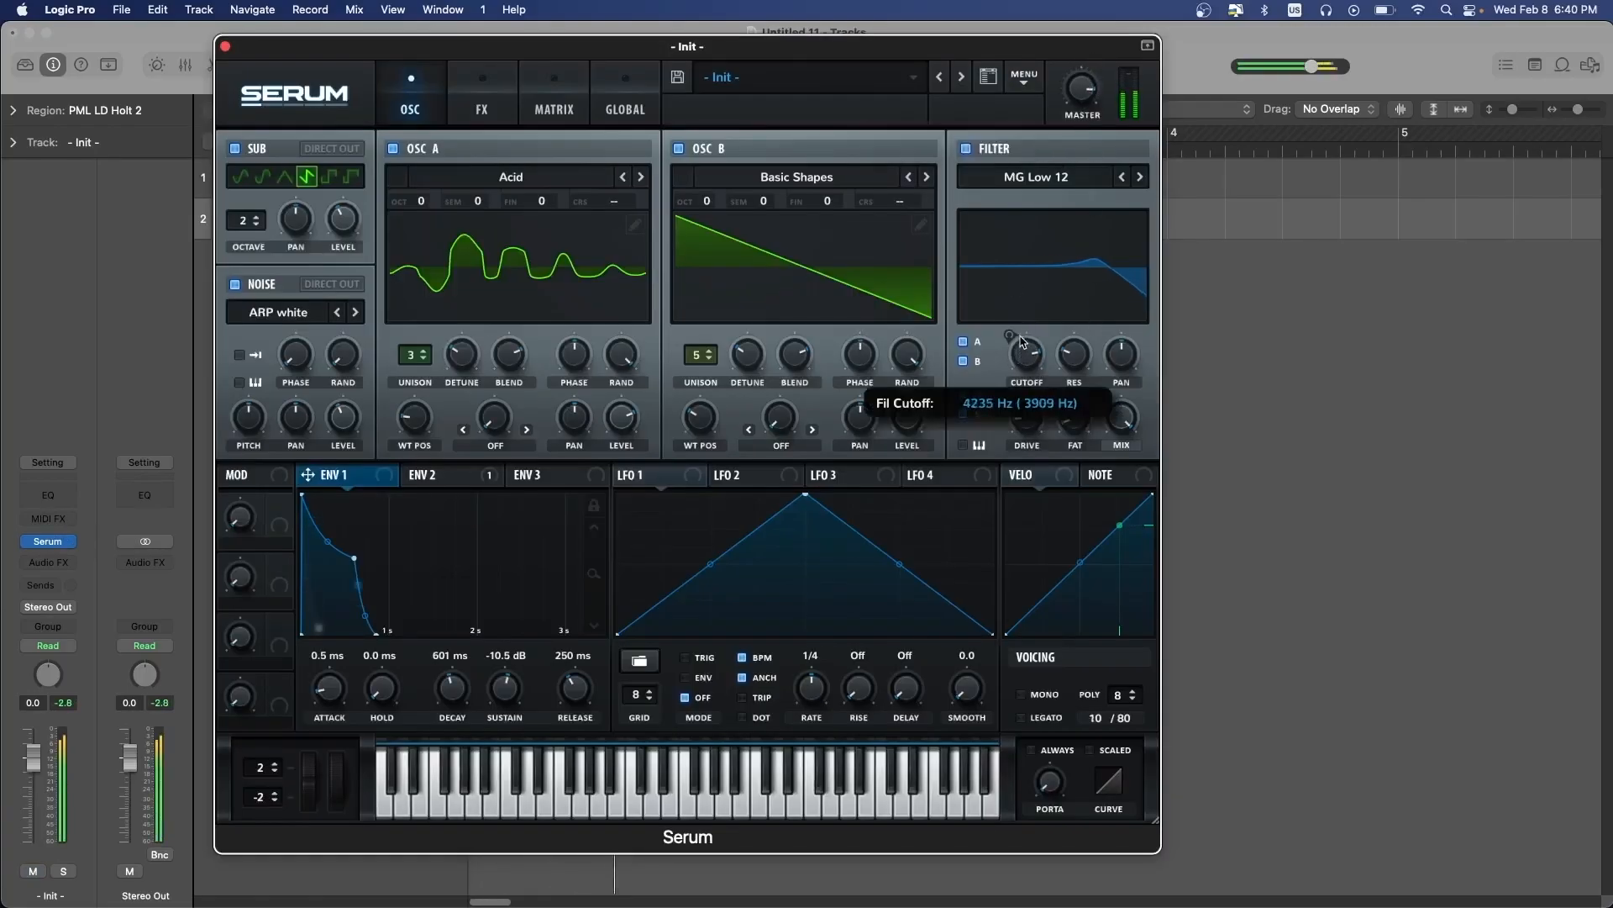
{"action": "left_click", "coordinate": [225, 46]}
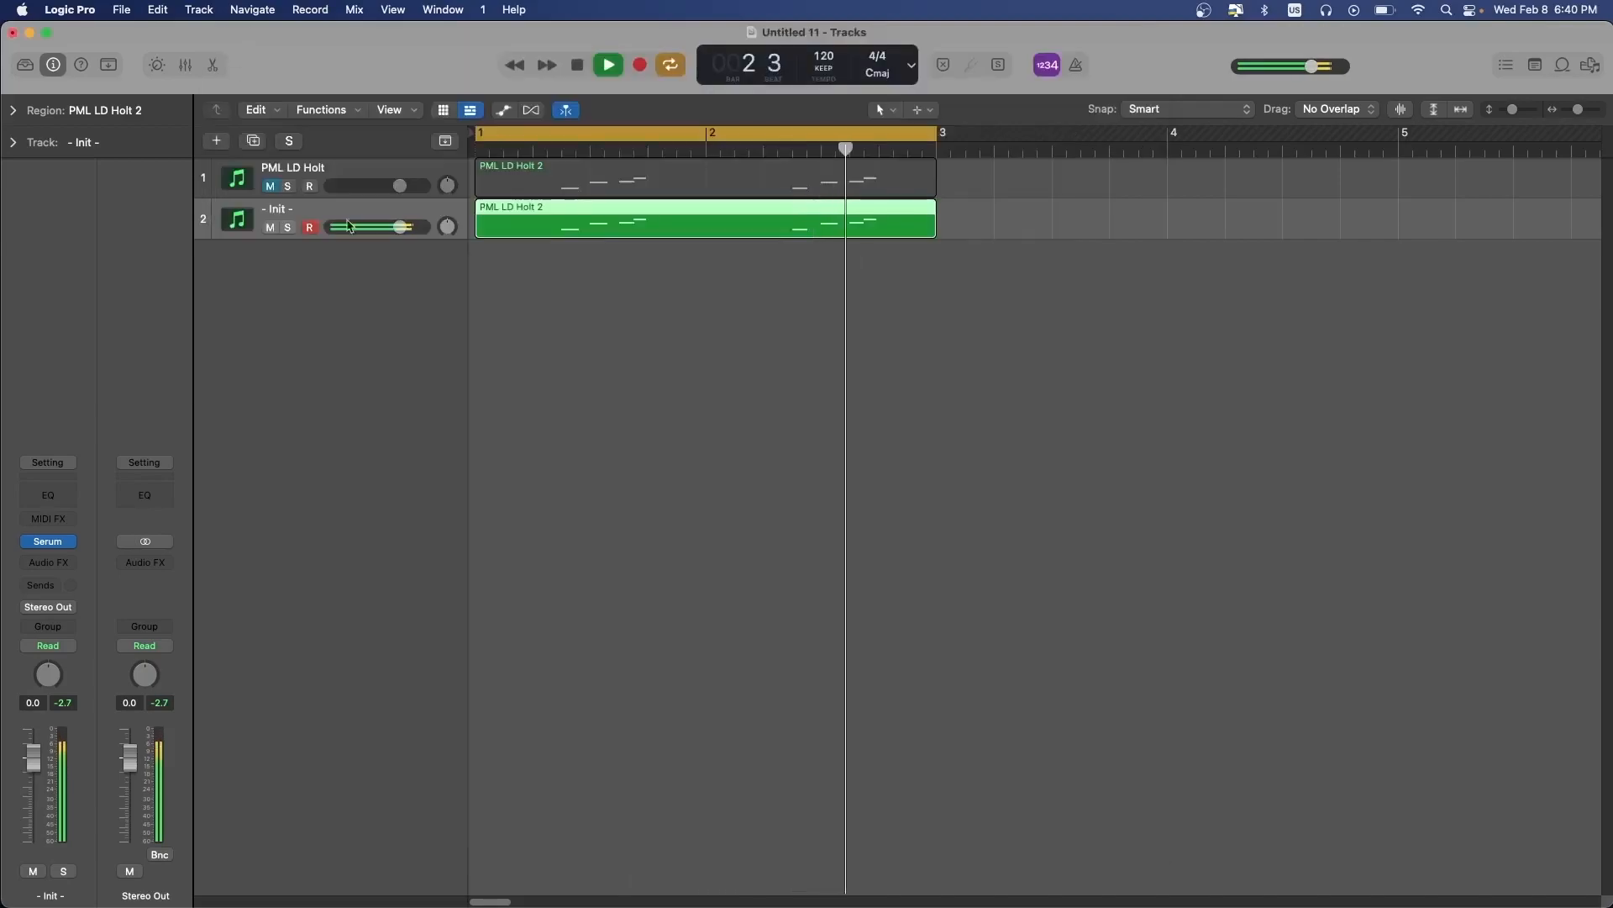
{"action": "key", "text": "v"}
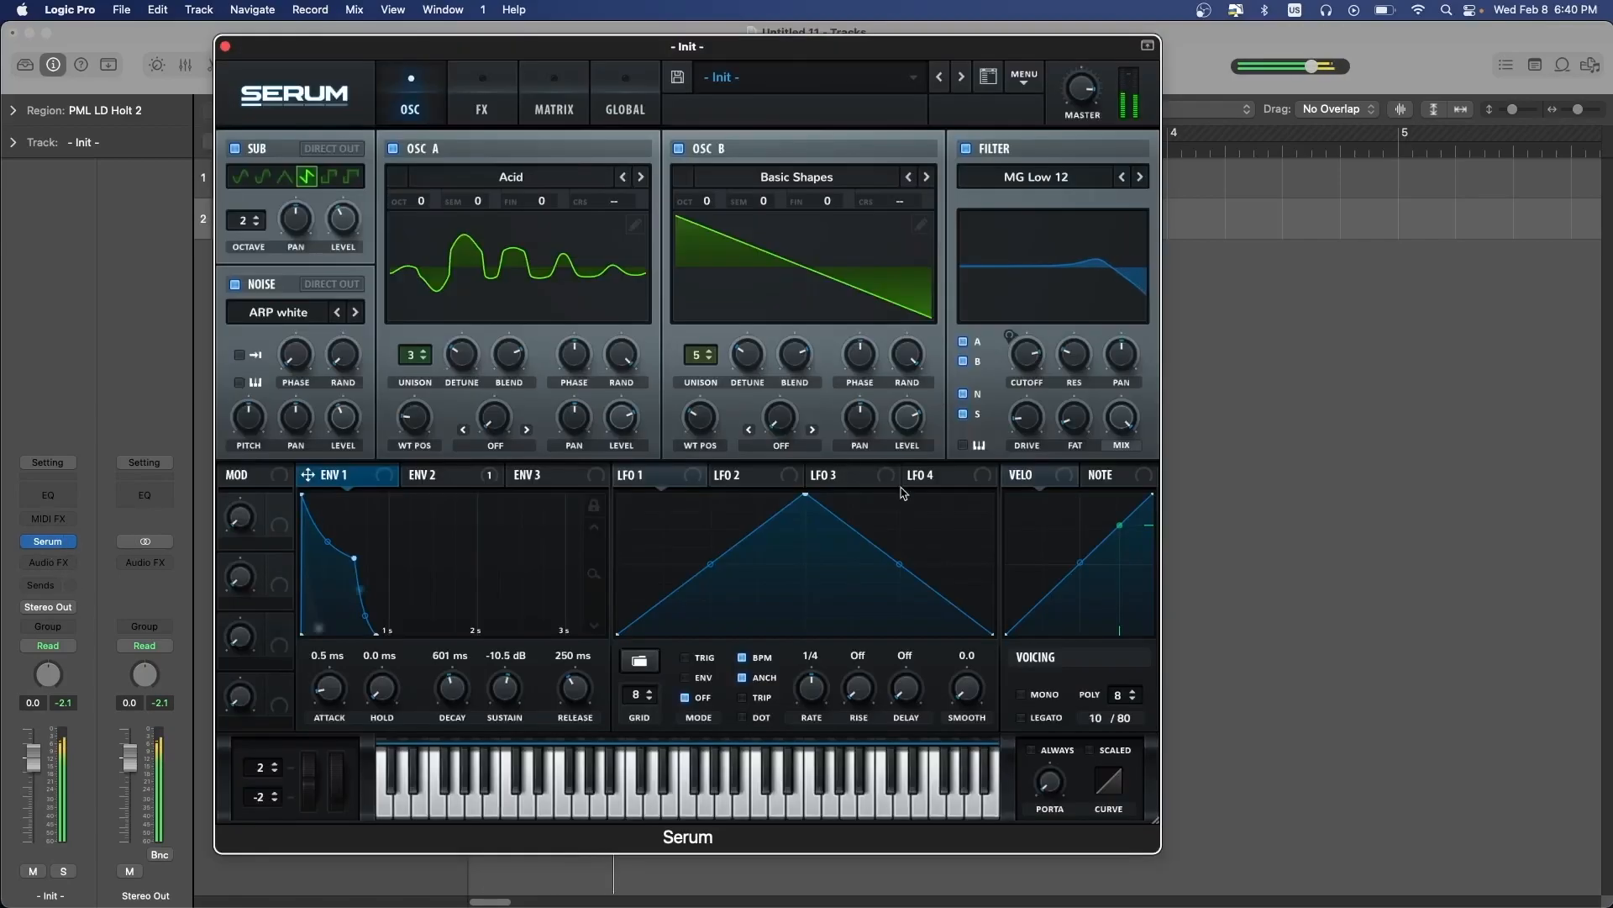
{"action": "key", "text": "space"}
Review the patch's effects and oscillator settings and close the synth window
{"action": "left_click", "coordinate": [481, 107]}
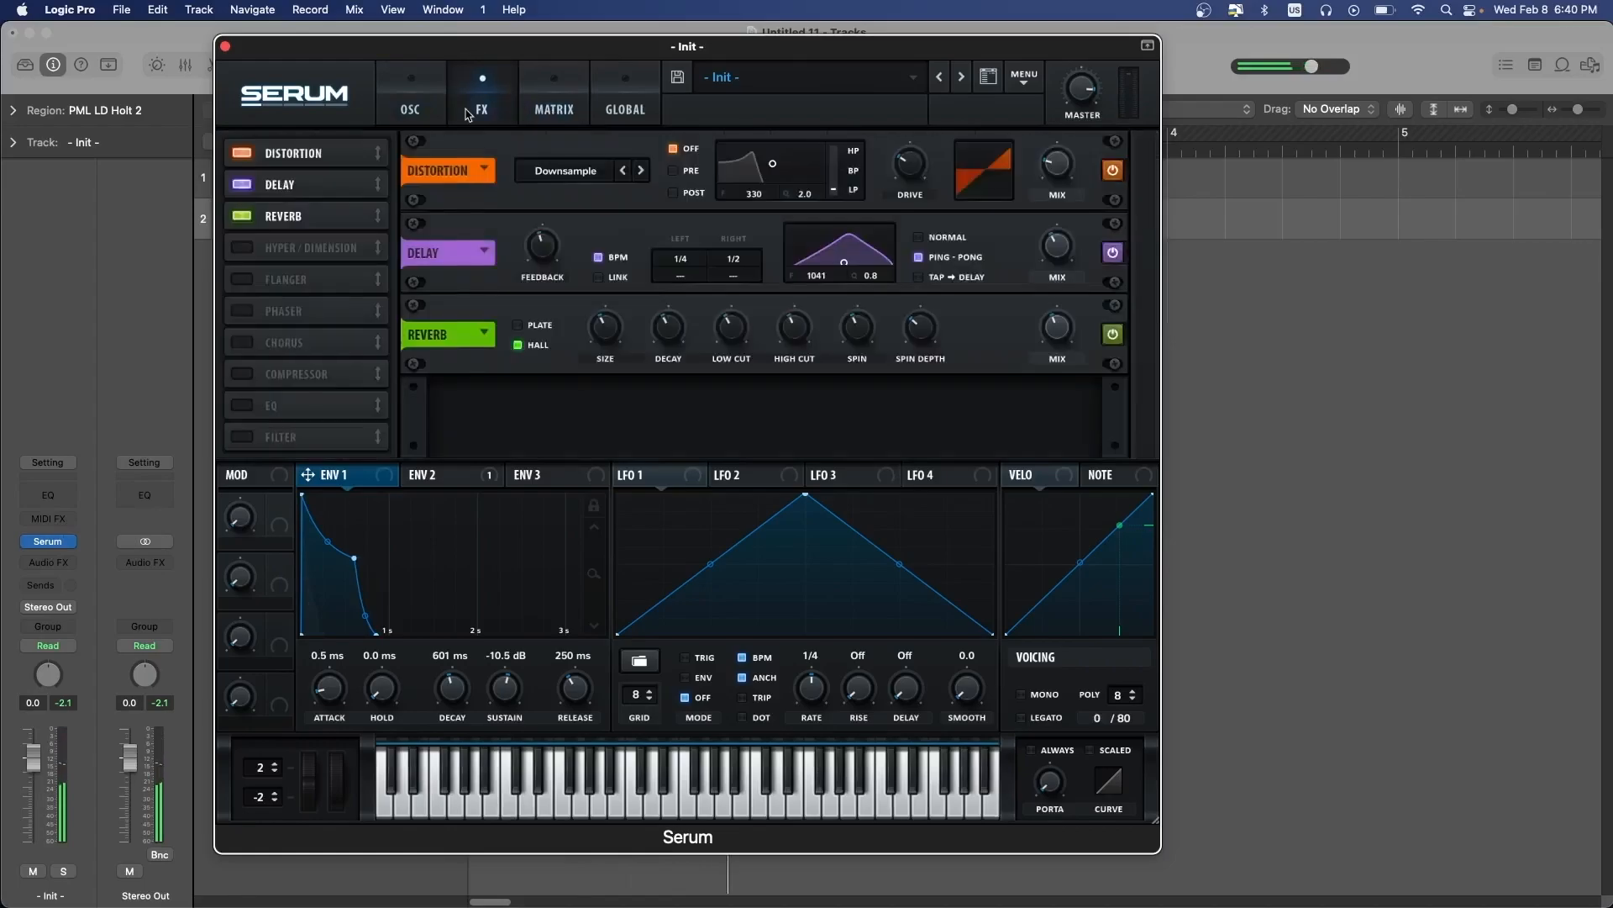
{"action": "left_click", "coordinate": [412, 109]}
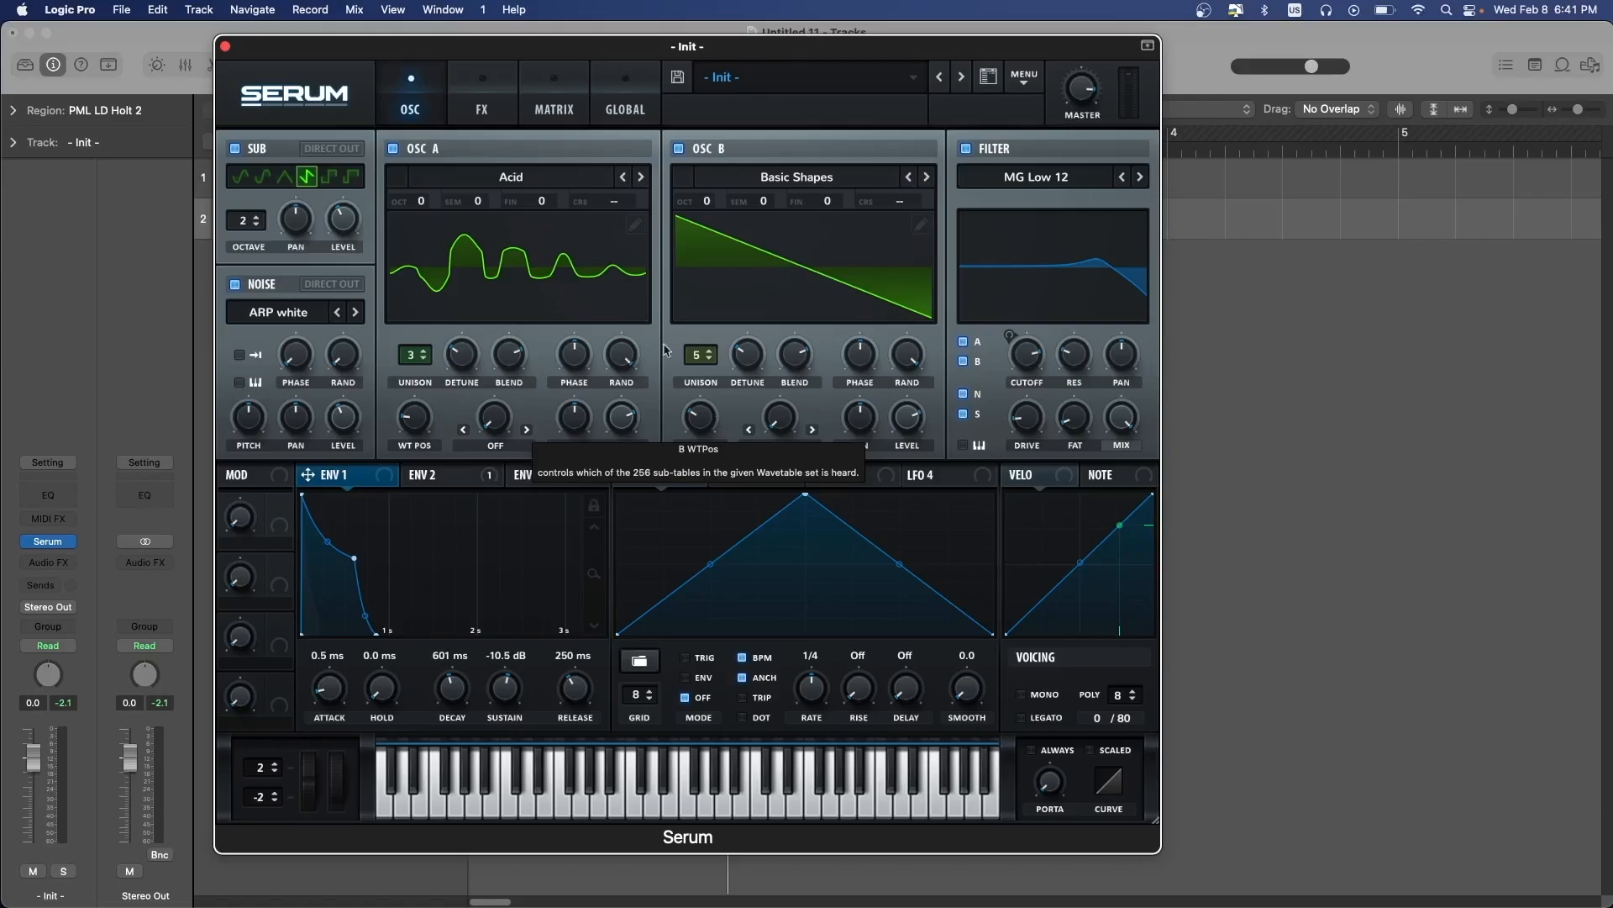
{"action": "left_click", "coordinate": [224, 46]}
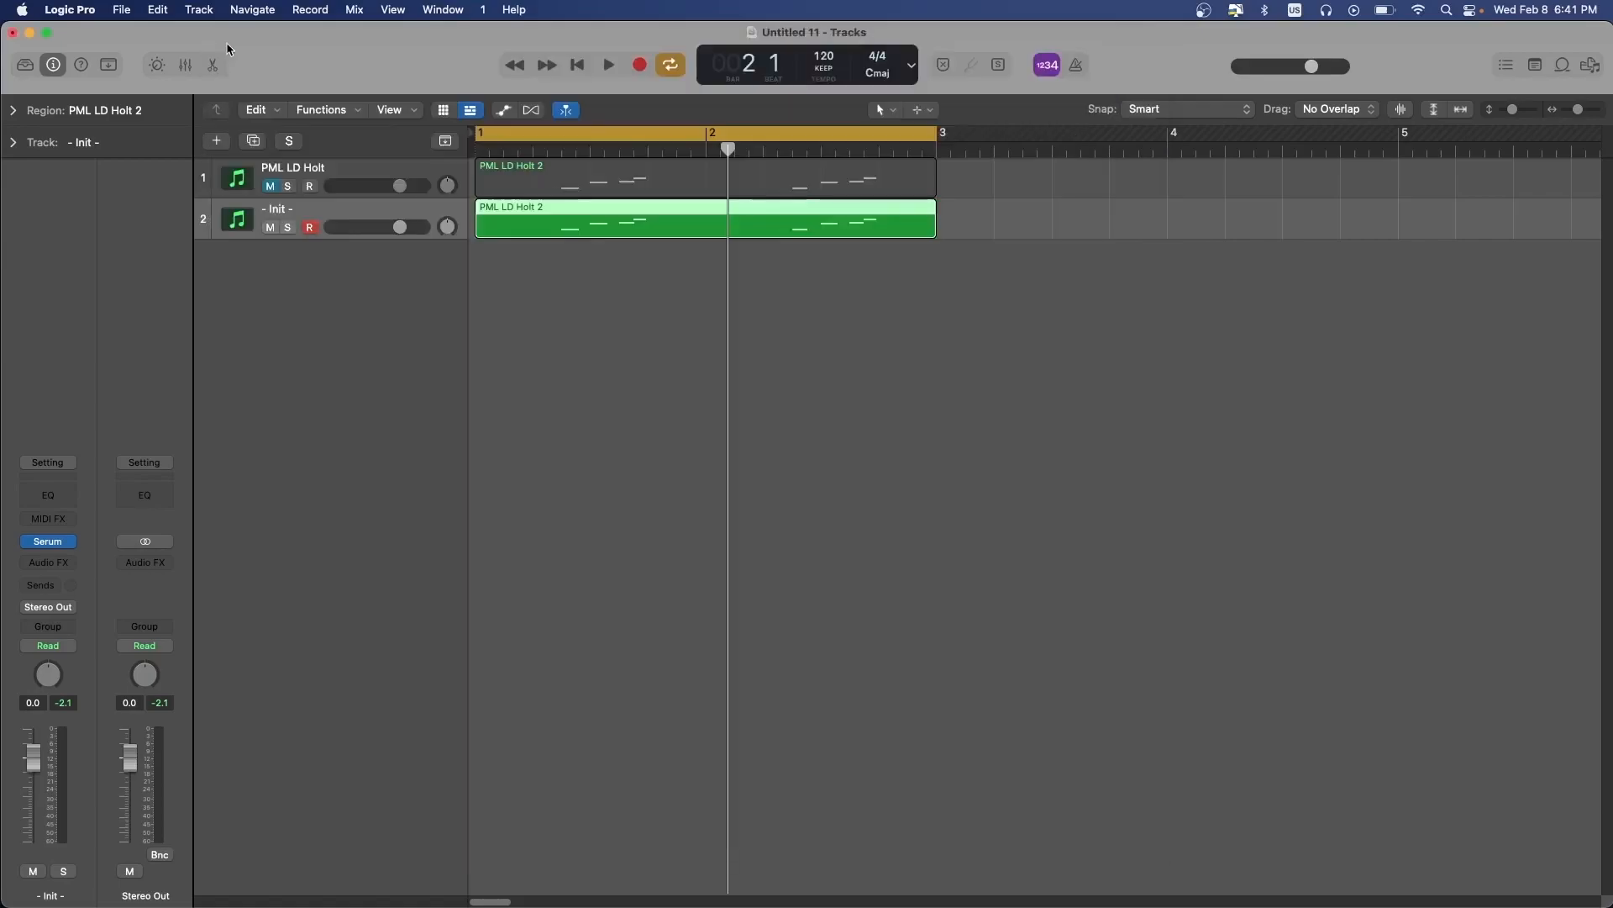